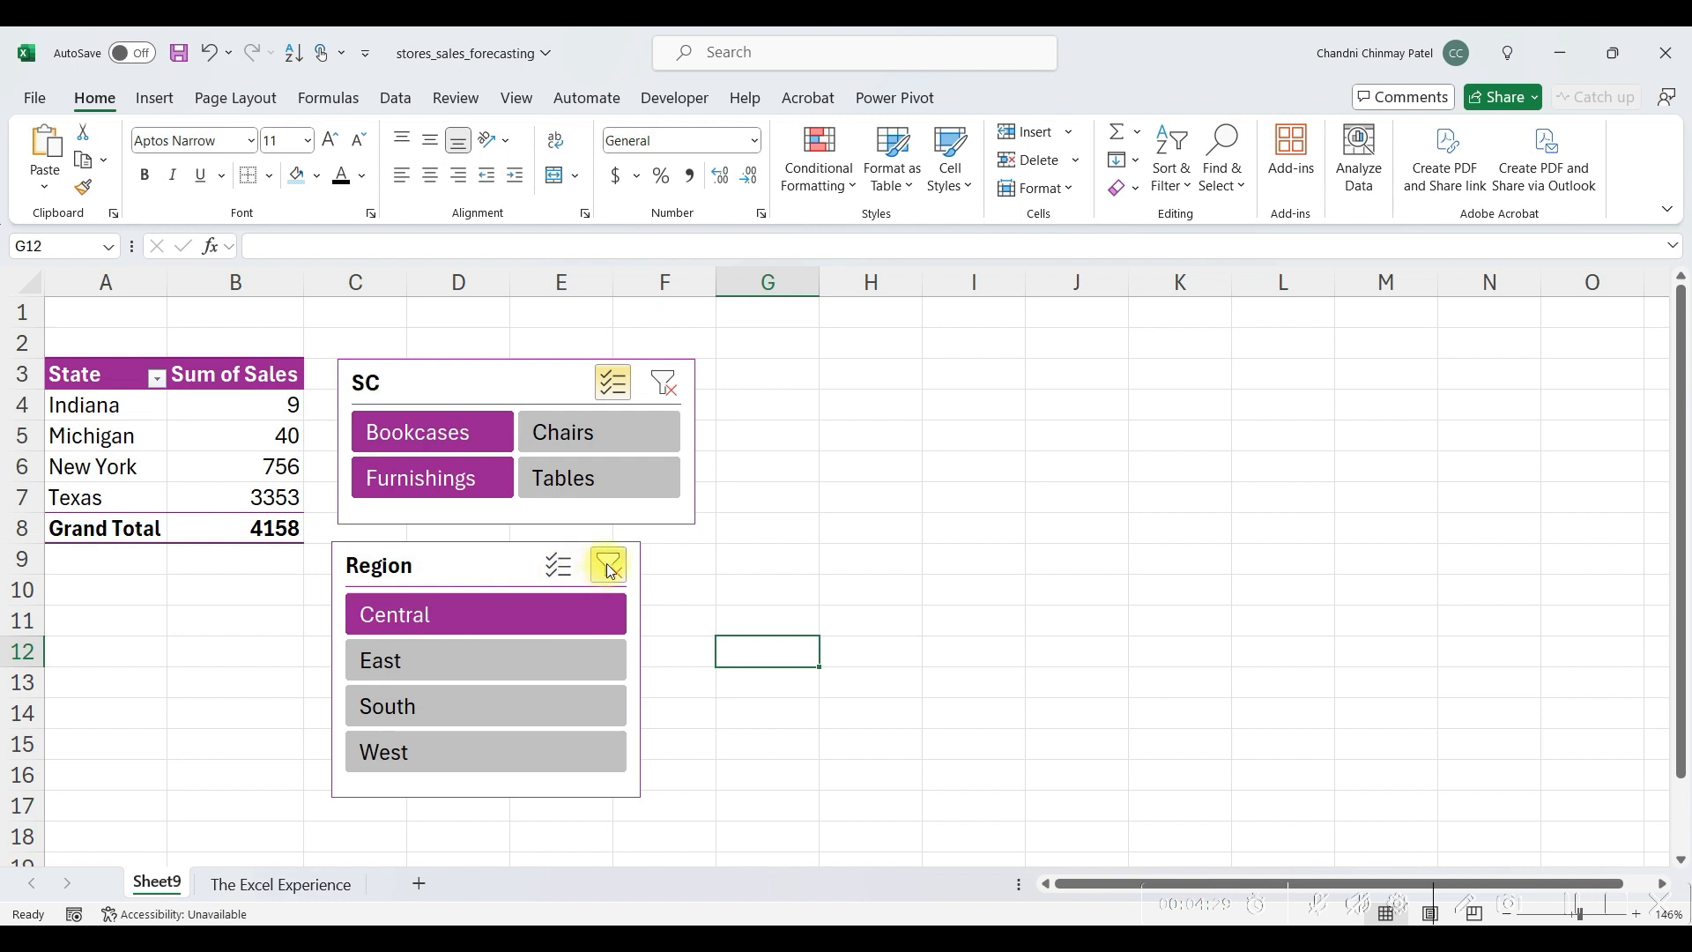
- Clear the filters on the Region and SC slicers and turn off multi-select on the SC slicer
{"action": "left_click", "coordinate": [608, 564]}
{"action": "left_click", "coordinate": [696, 388]}
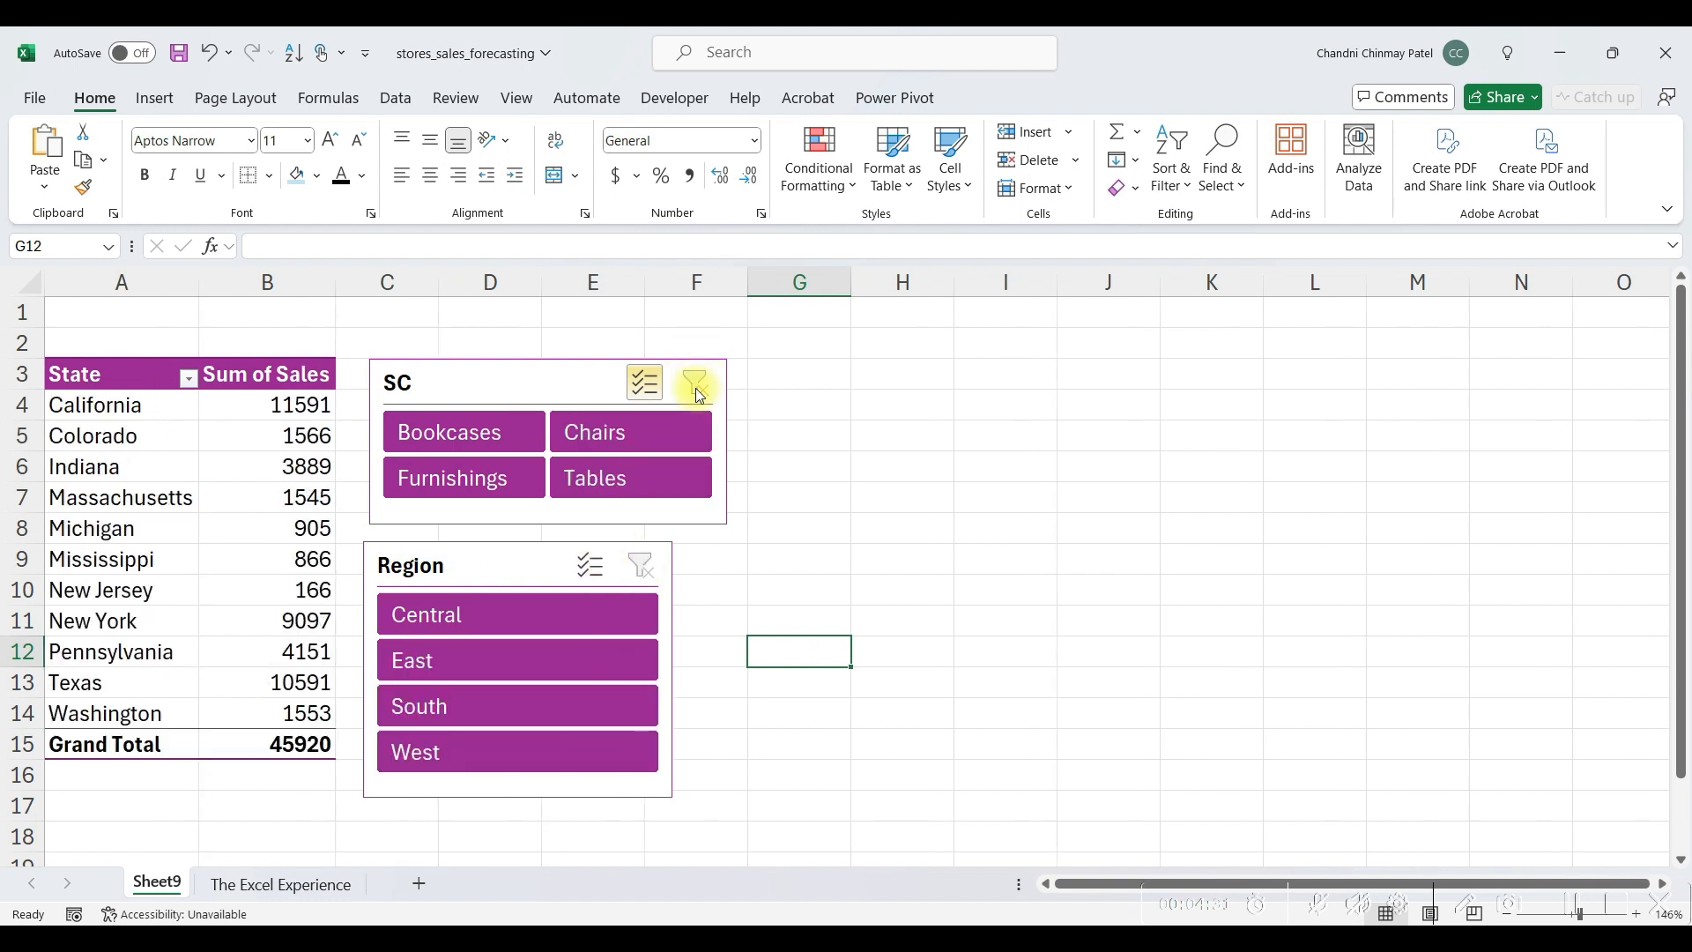
{"action": "left_click", "coordinate": [645, 397]}
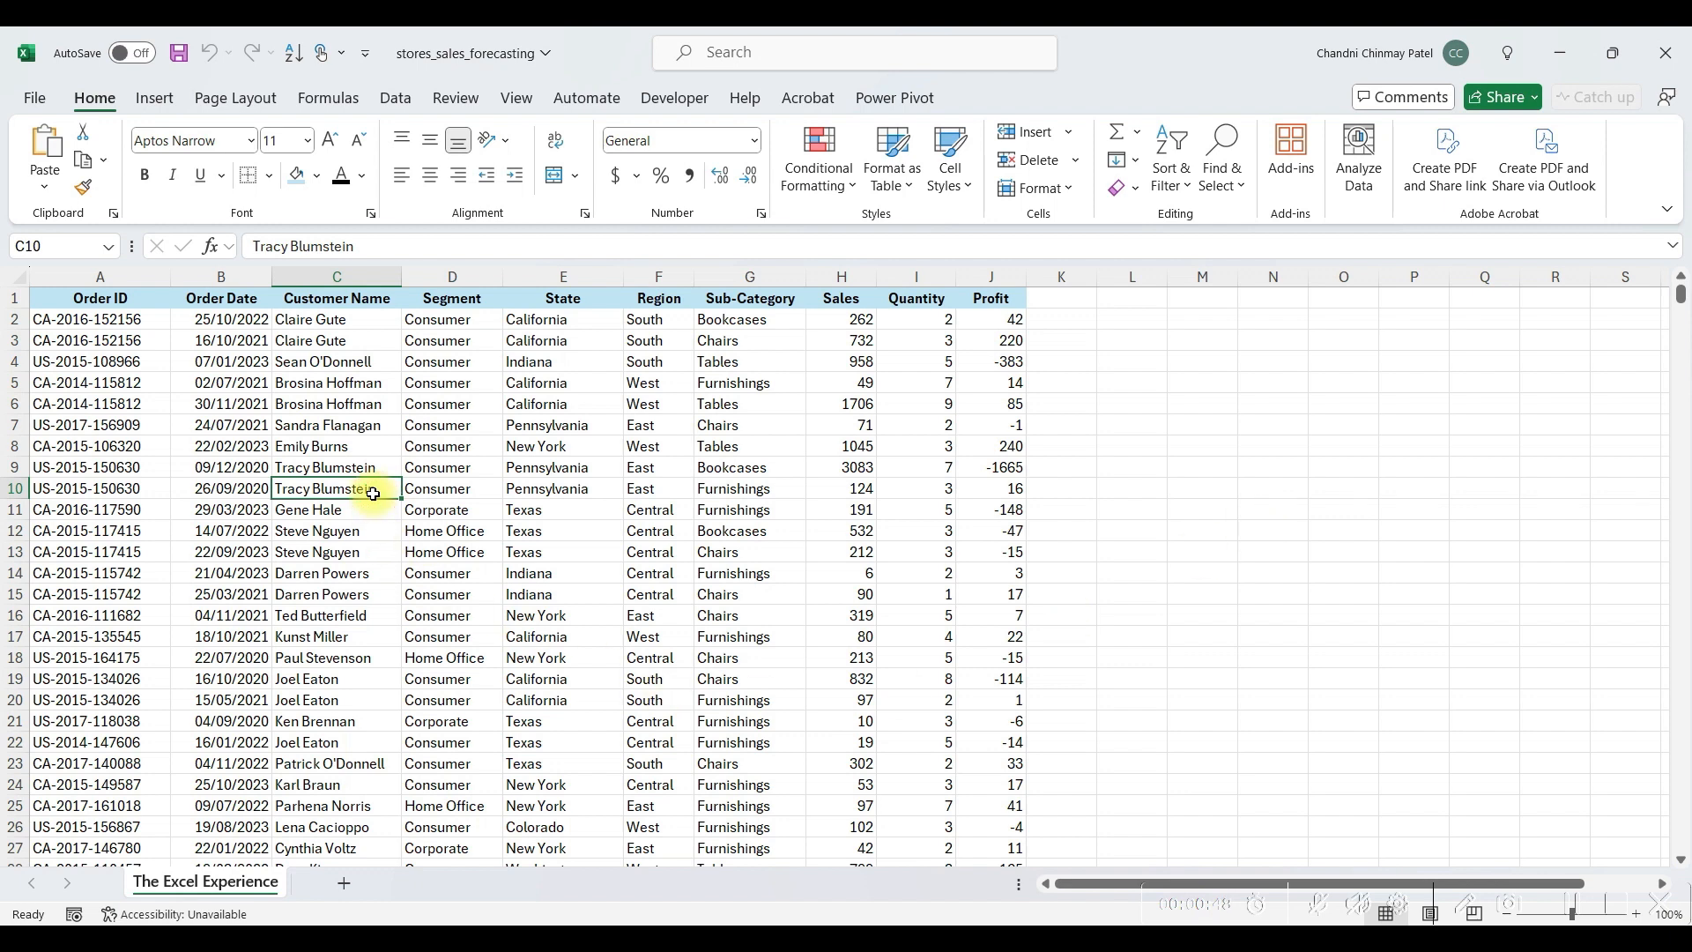
- Create a PivotTable on a new worksheet from the whole data range A1:J111 of The Excel Experience sheet
{"action": "key", "text": "ctrl+a"}
{"action": "left_click", "coordinate": [152, 97]}
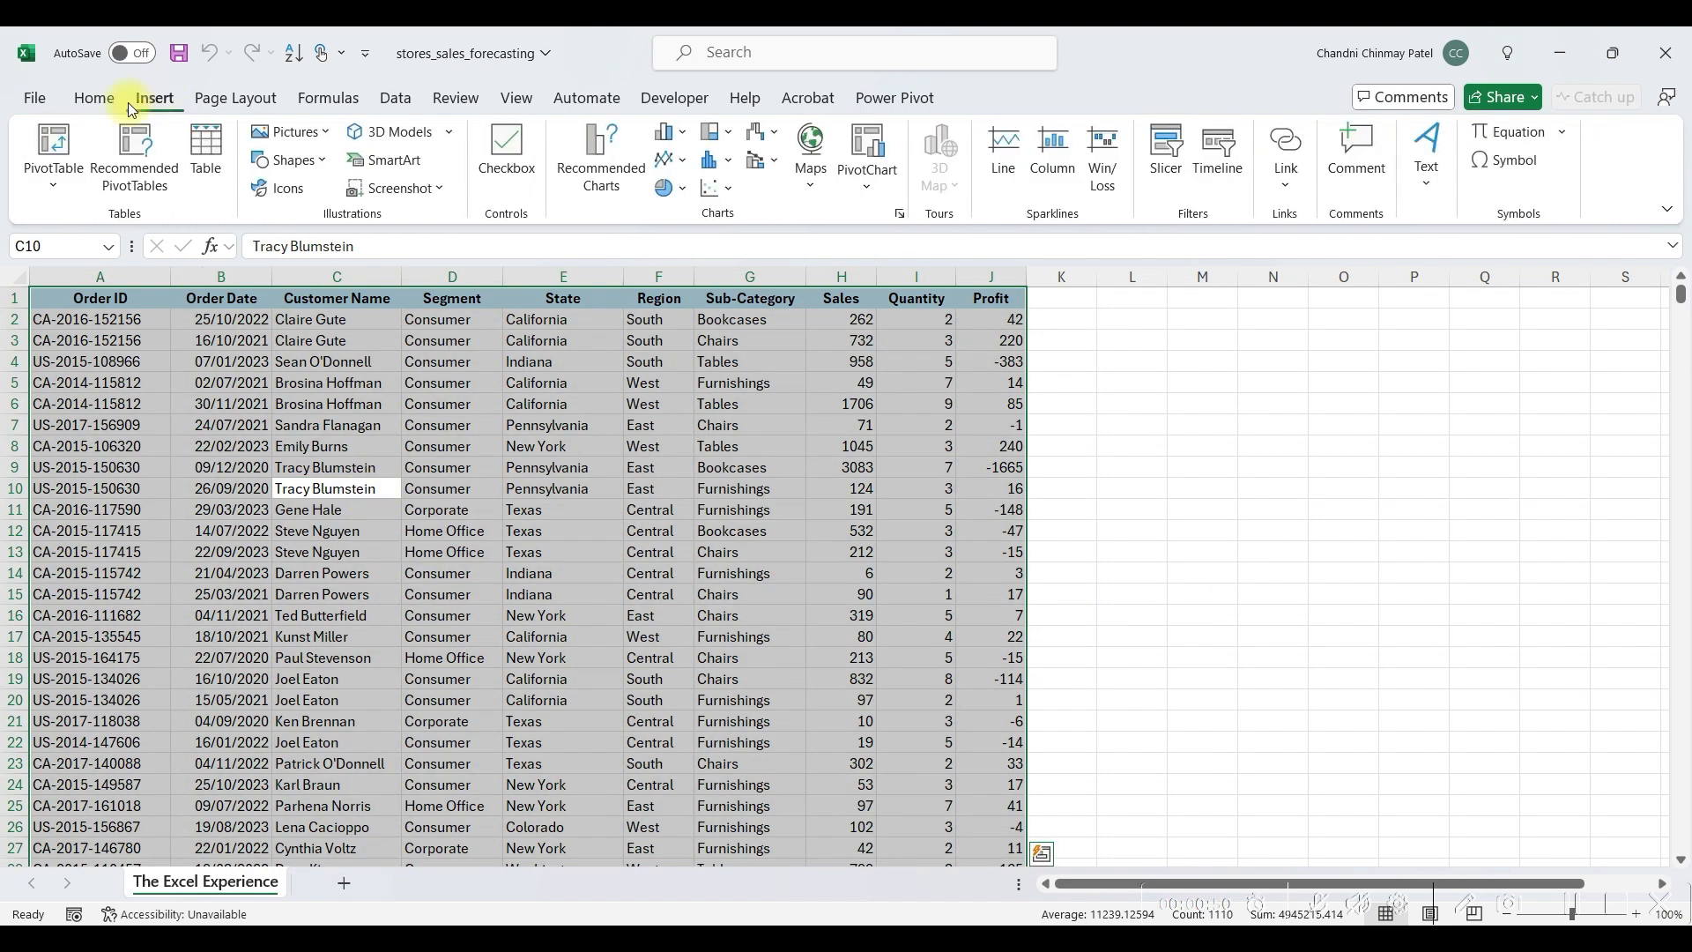
{"action": "left_click", "coordinate": [55, 141]}
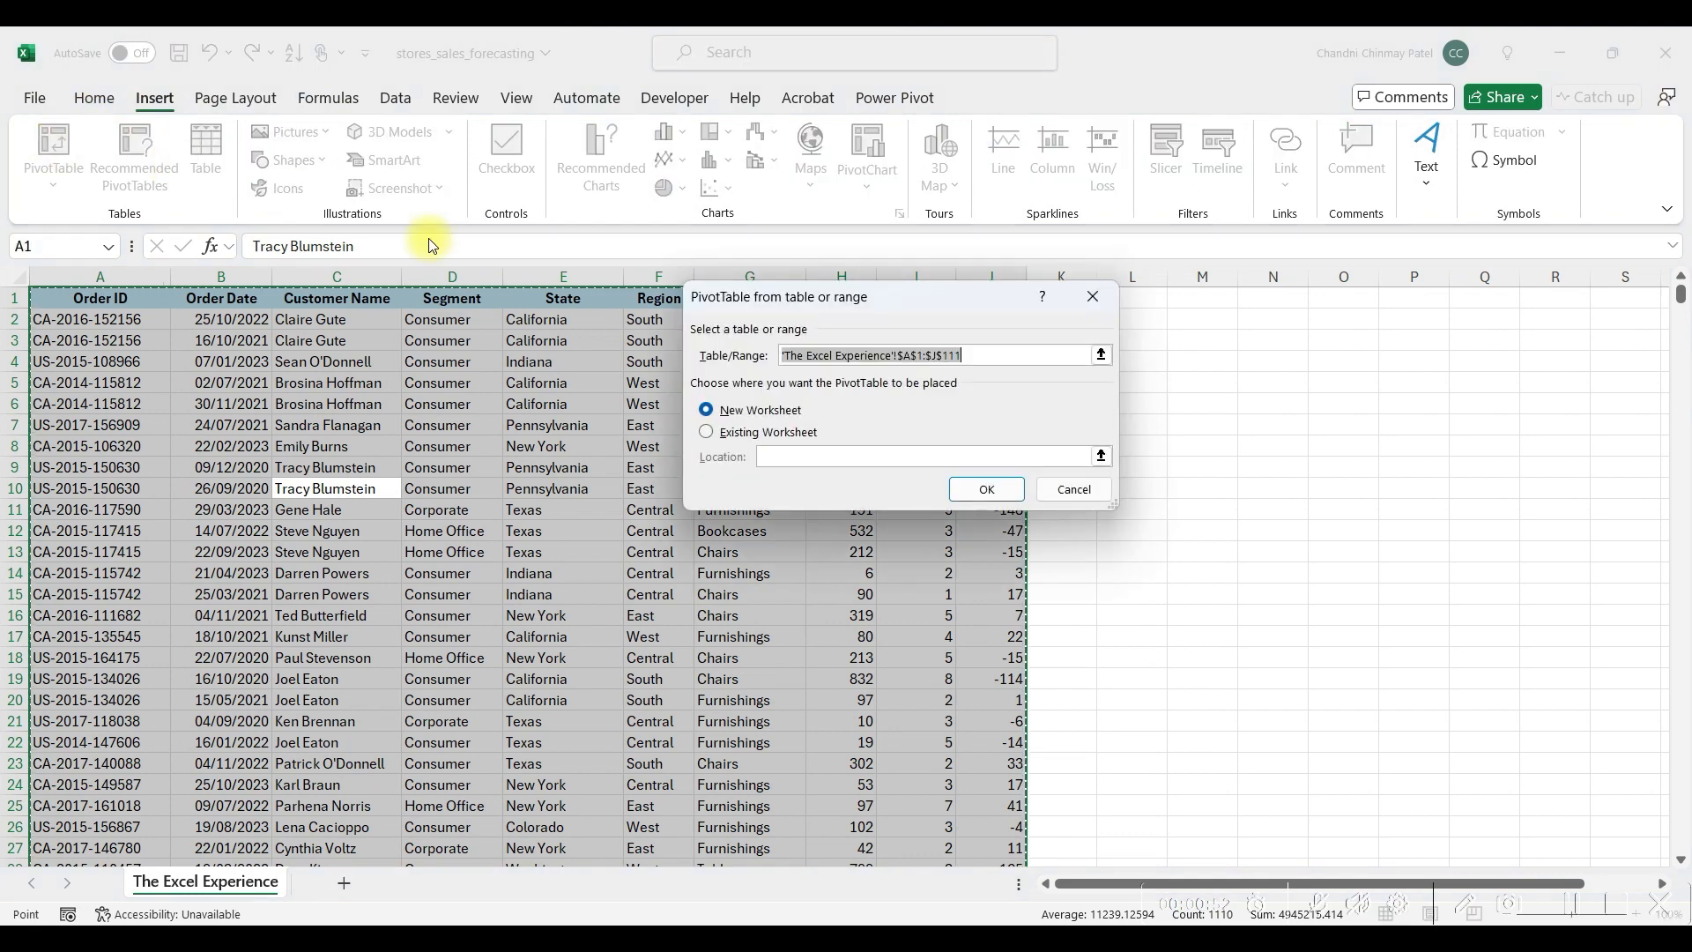
{"action": "left_click", "coordinate": [732, 413]}
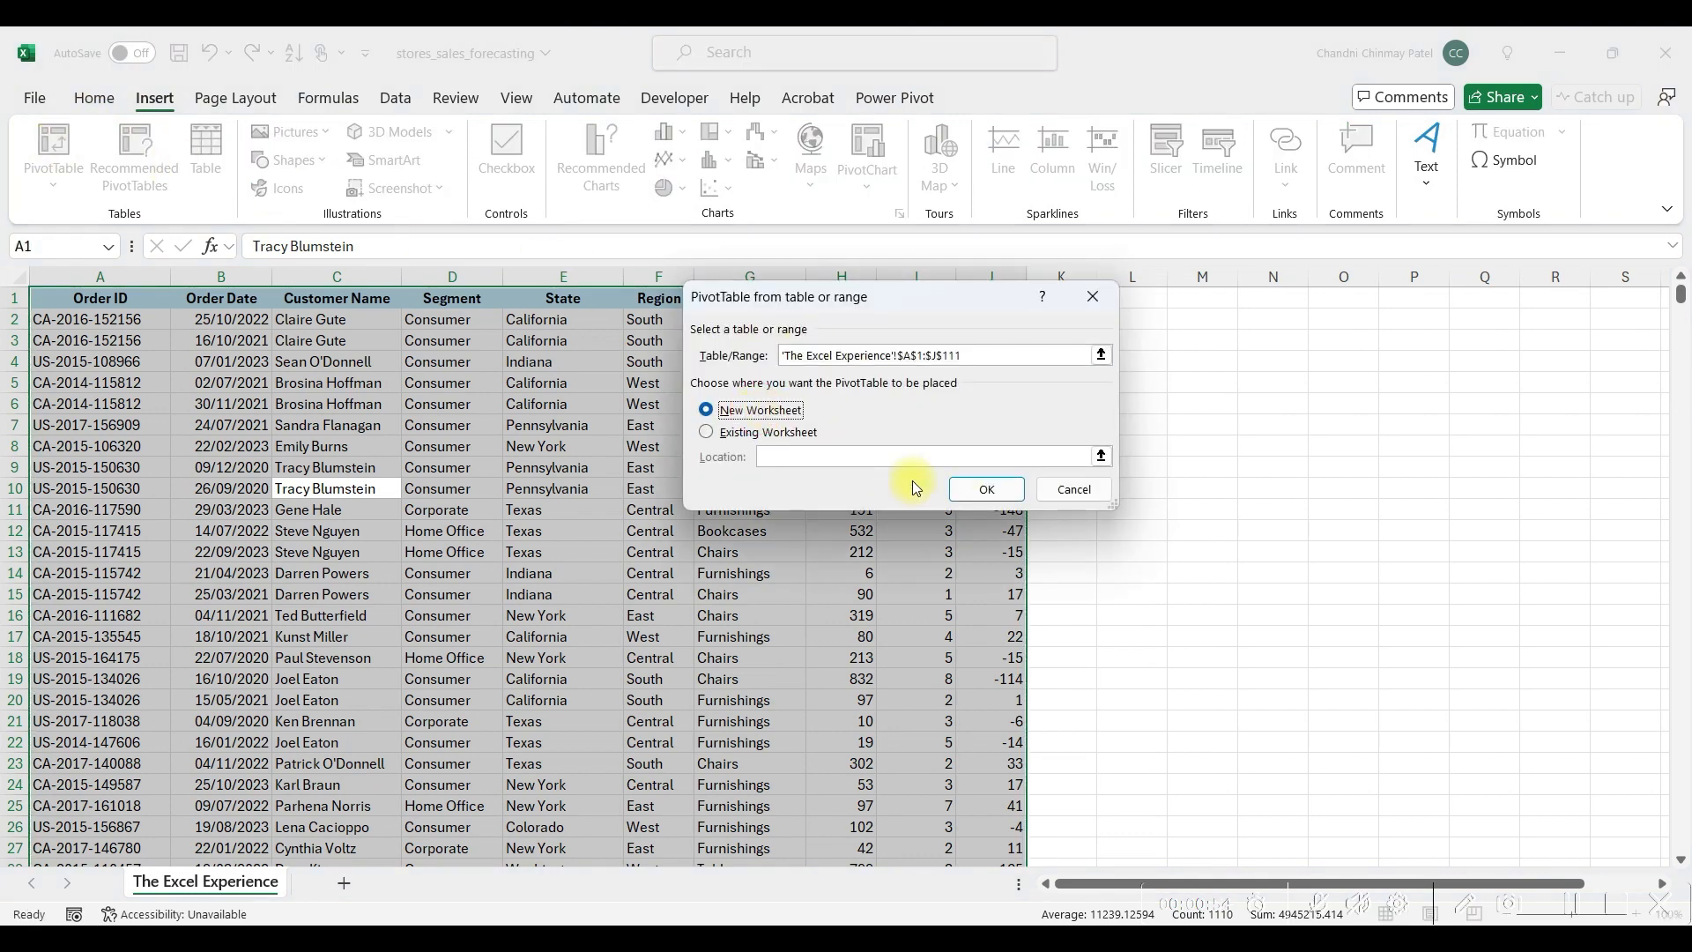
{"action": "left_click", "coordinate": [986, 492]}
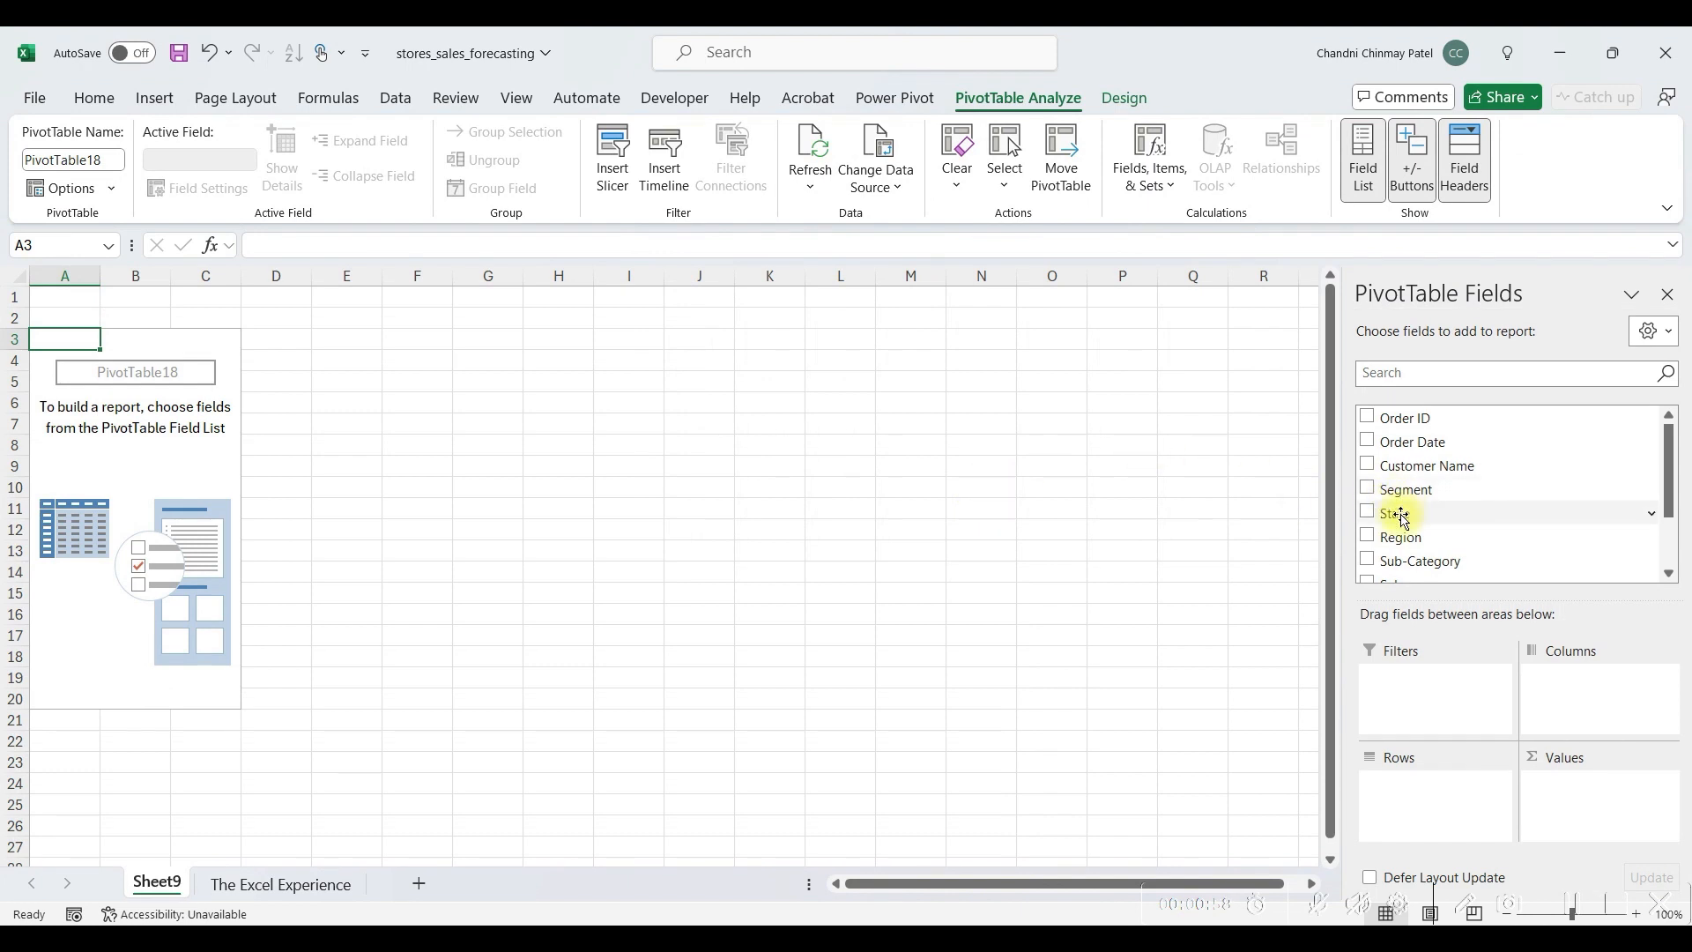
- Add State to the PivotTable rows and Sales to its values as a sum
{"action": "left_click_drag", "start_coordinate": [1403, 520], "coordinate": [1436, 787]}
{"action": "scroll", "coordinate": [1428, 573], "scroll_direction": "down", "scroll_amount": 2}
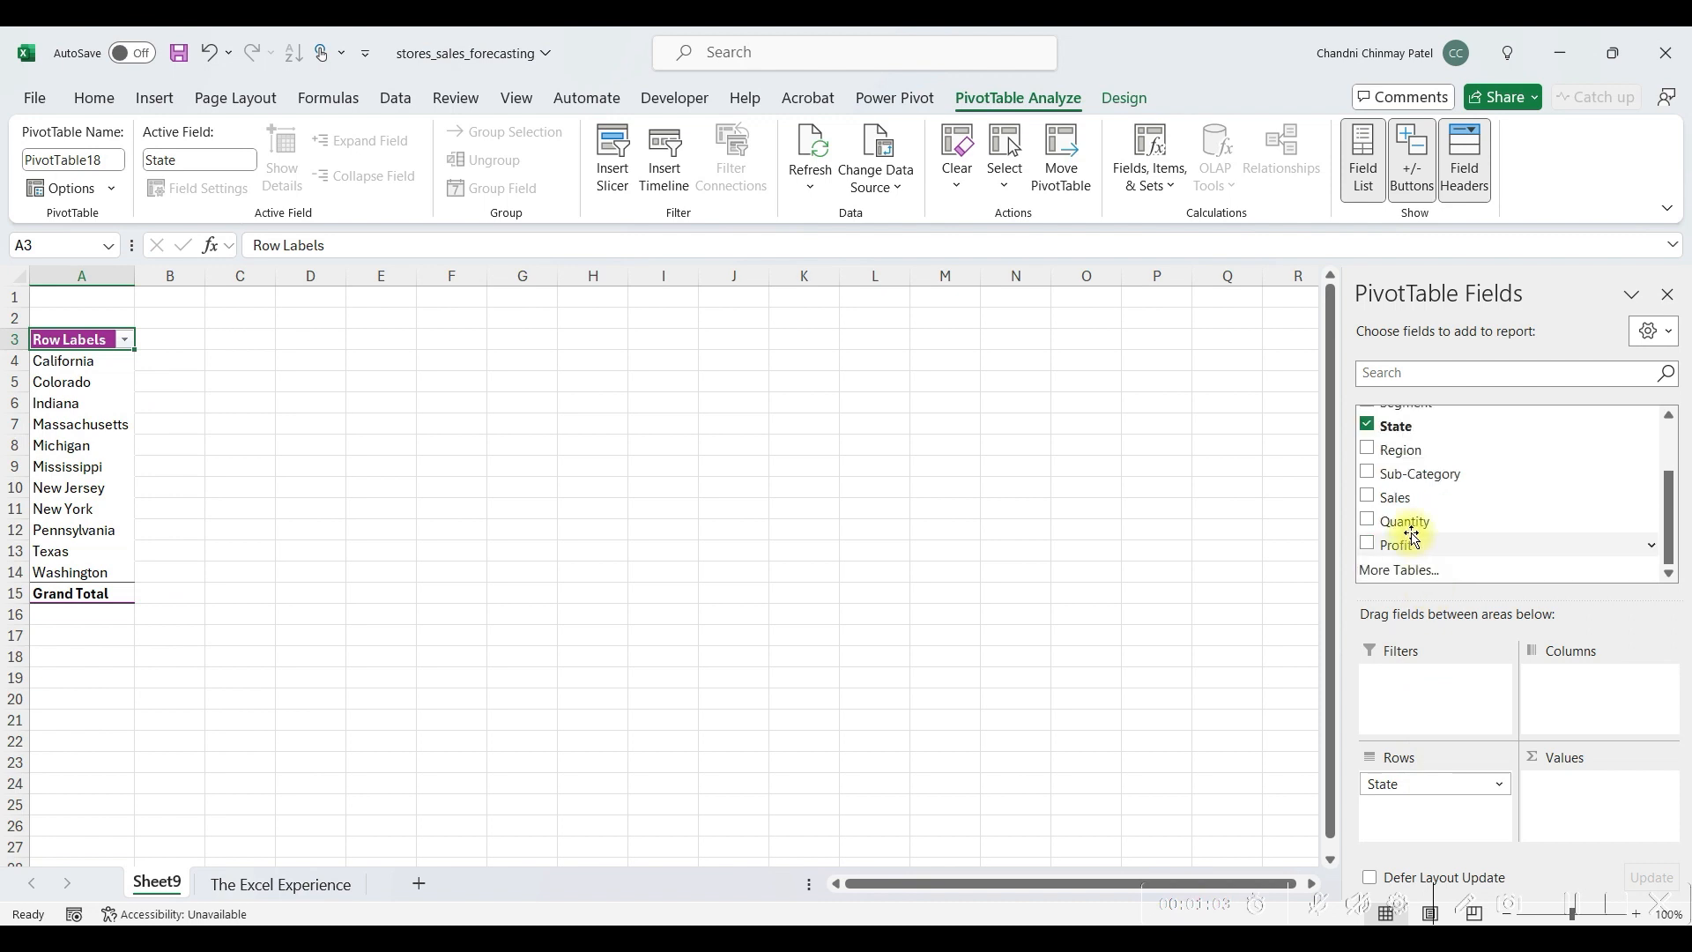
{"action": "left_click_drag", "start_coordinate": [1406, 497], "coordinate": [1578, 806]}
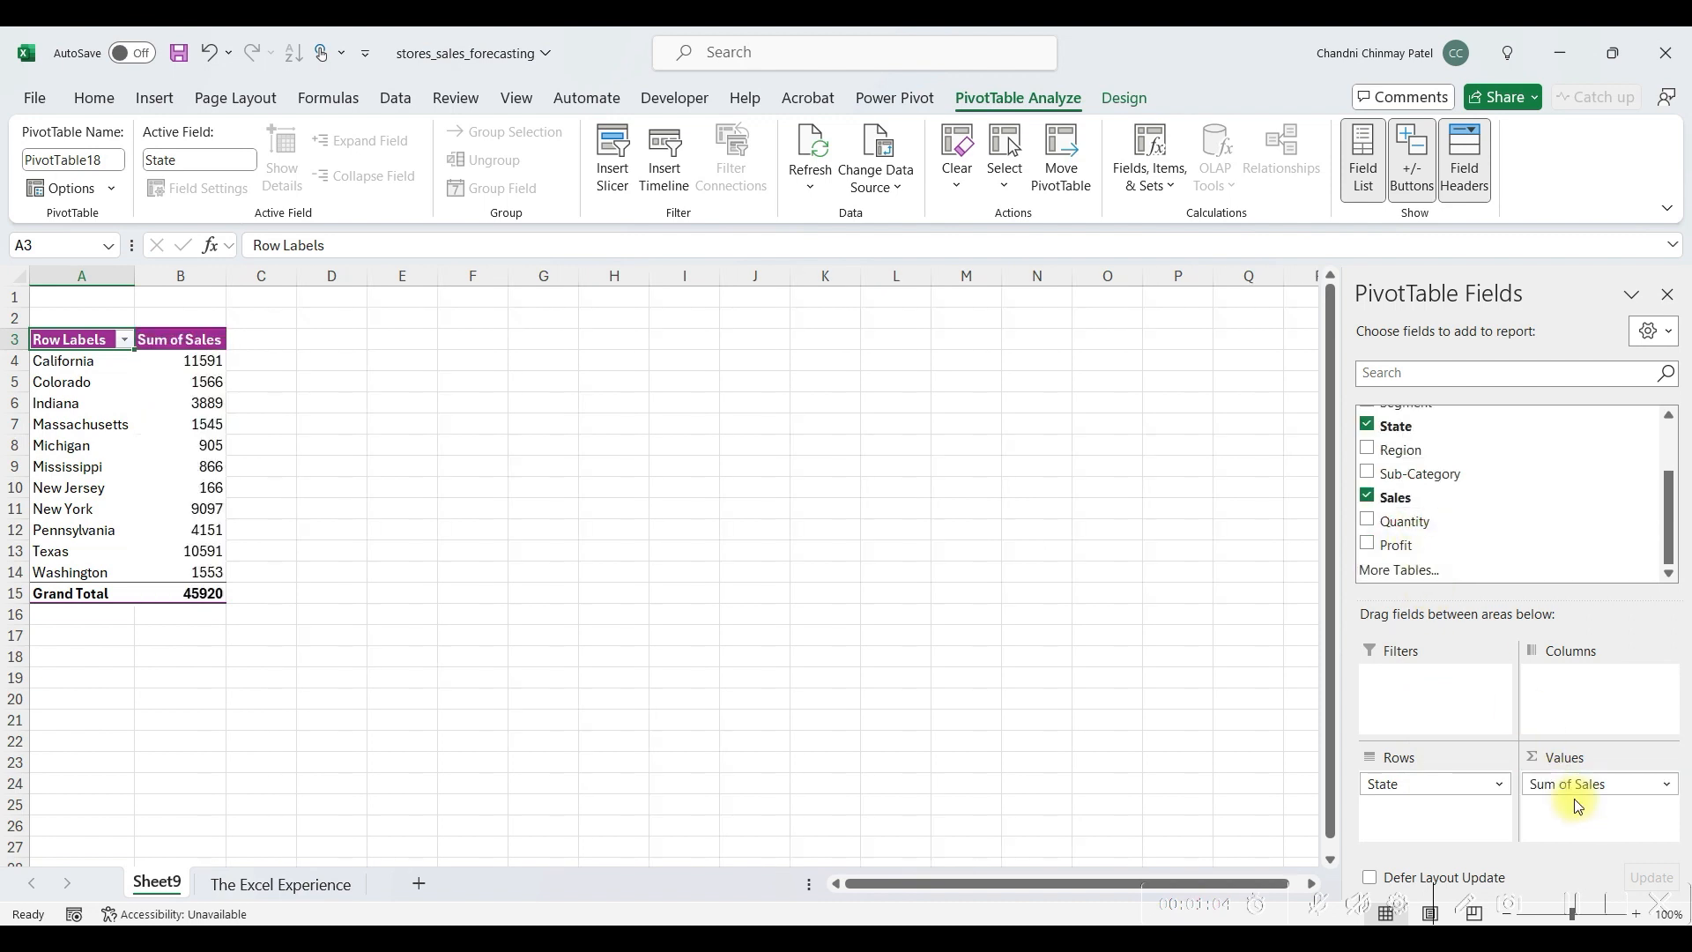
- Change the PivotTable's report layout so that the row header shows the field name State
{"action": "left_click", "coordinate": [1123, 98]}
{"action": "left_click", "coordinate": [176, 181]}
{"action": "left_click", "coordinate": [189, 316]}
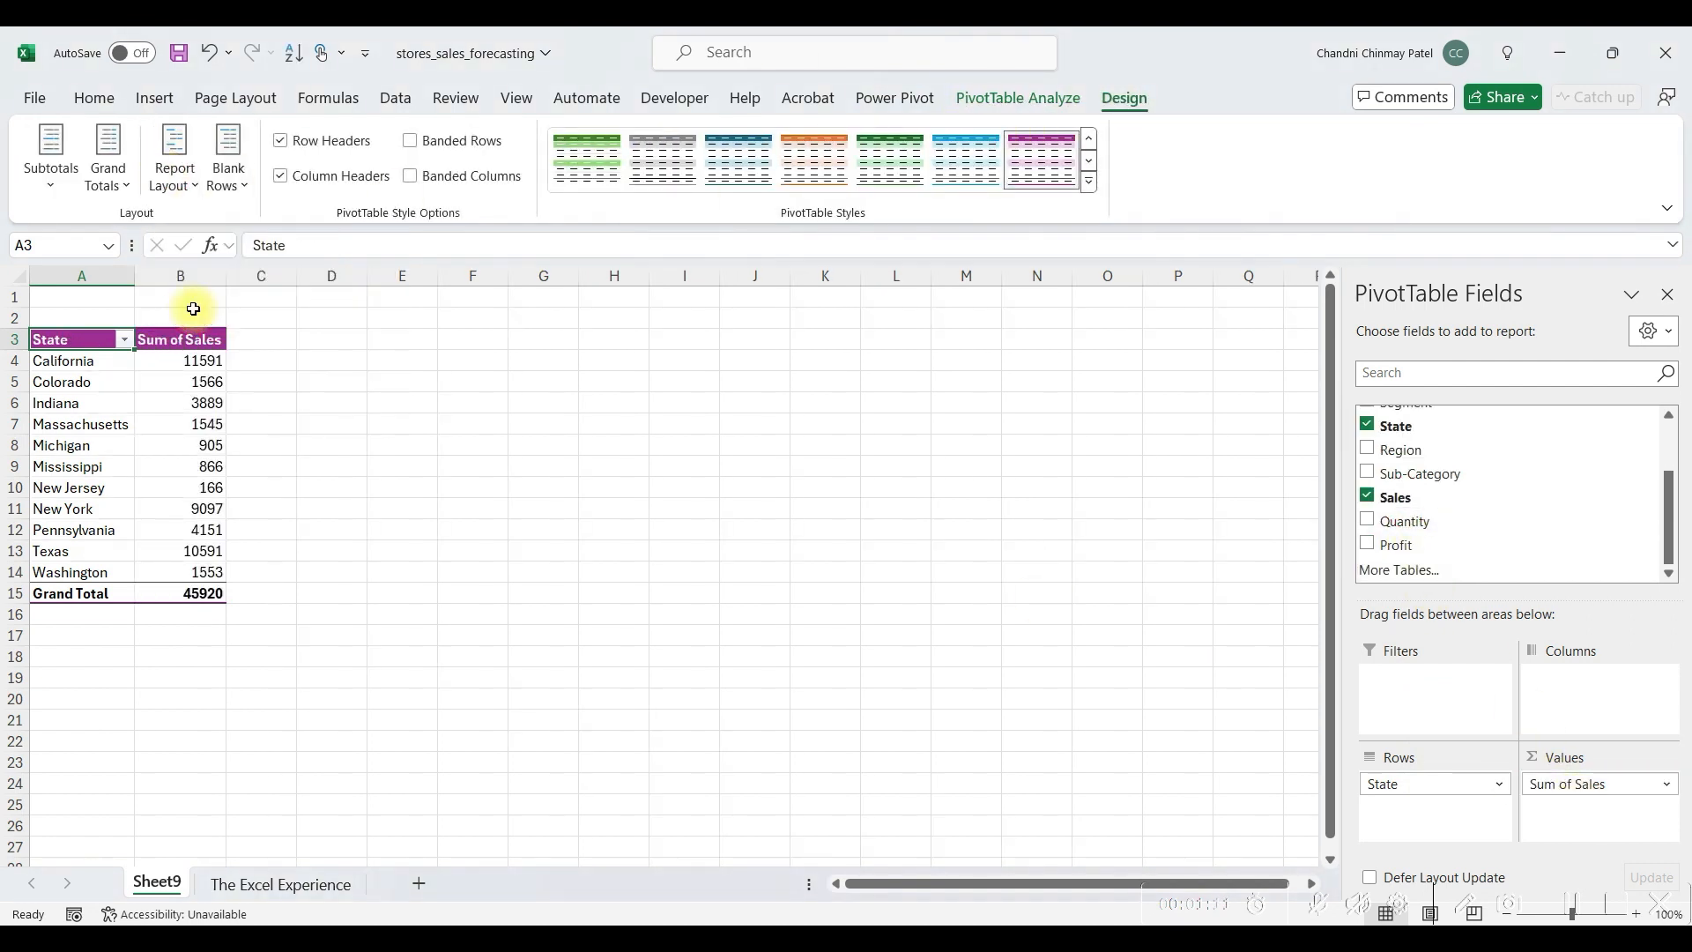
- Filter the PivotTable's State field to show only Michigan
{"action": "scroll", "coordinate": [146, 419], "scroll_direction": "up", "scroll_amount": 3}
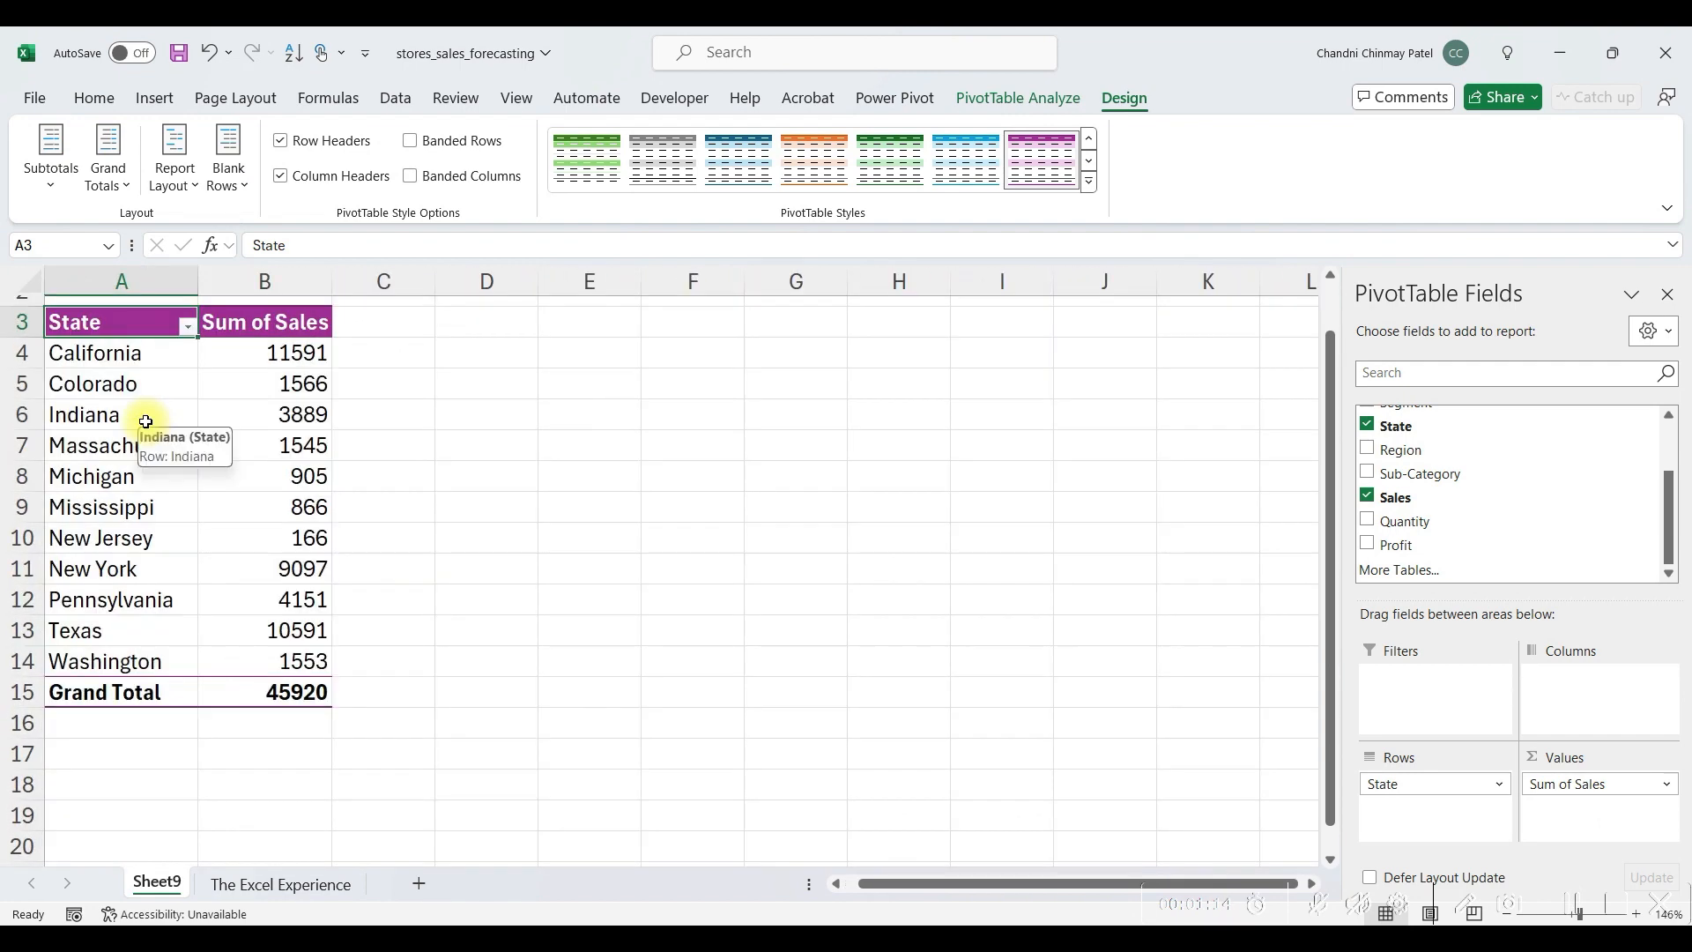
{"action": "key", "text": "ctrl+Home"}
{"action": "left_click", "coordinate": [215, 522]}
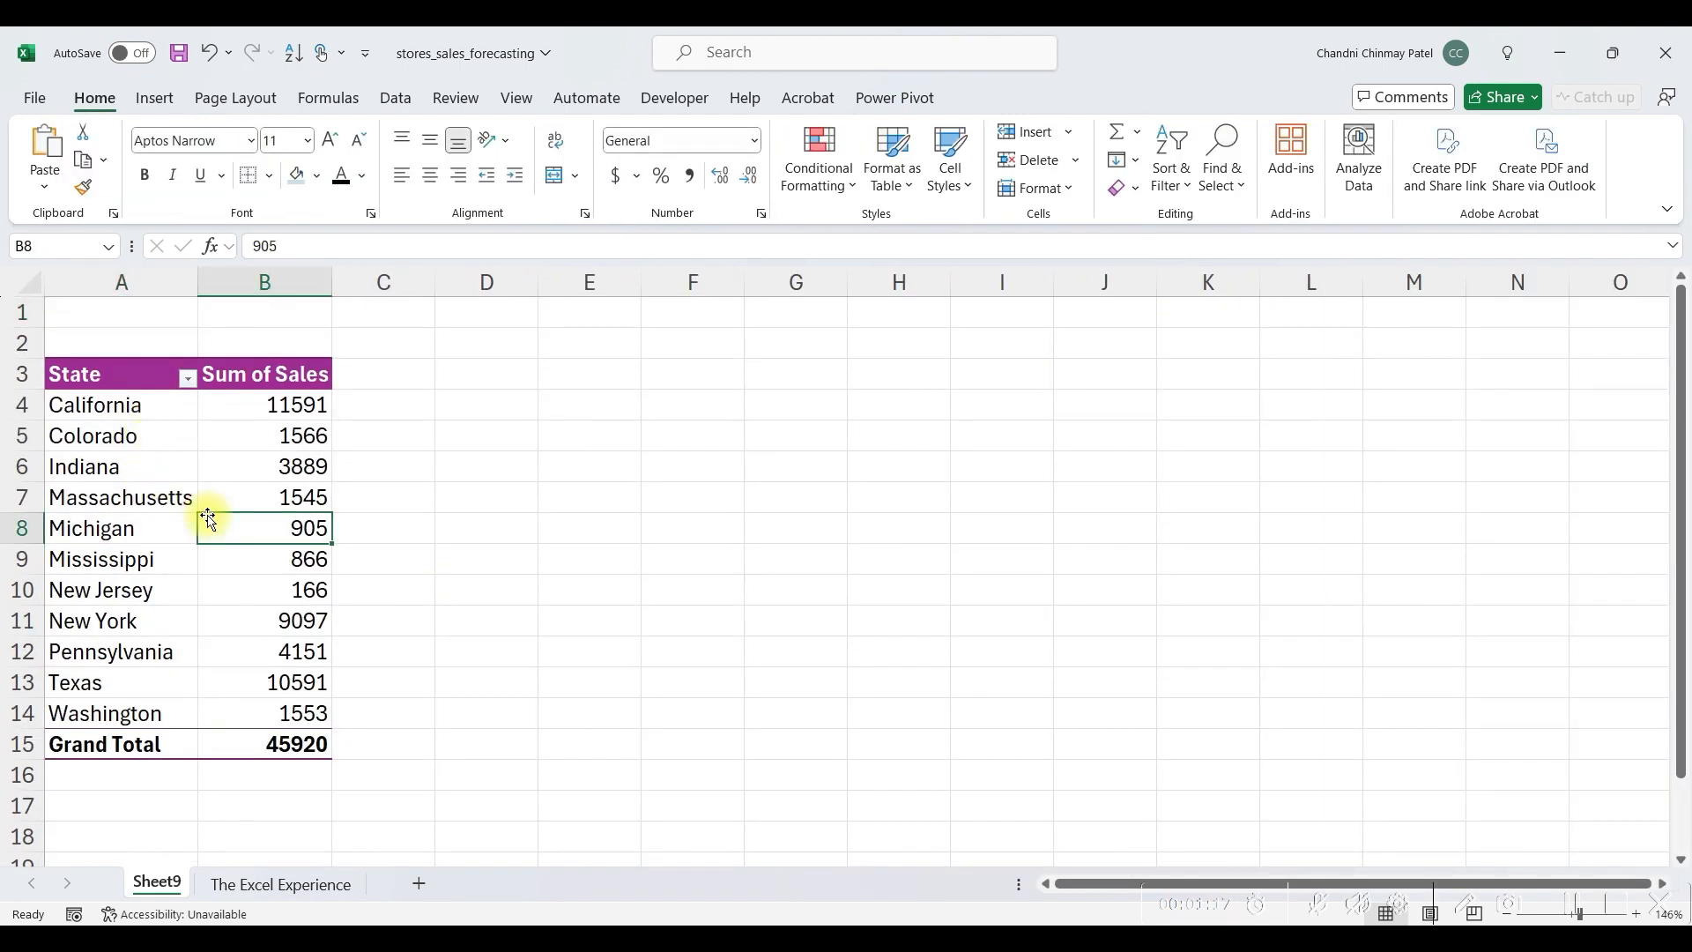
{"action": "left_click", "coordinate": [189, 379]}
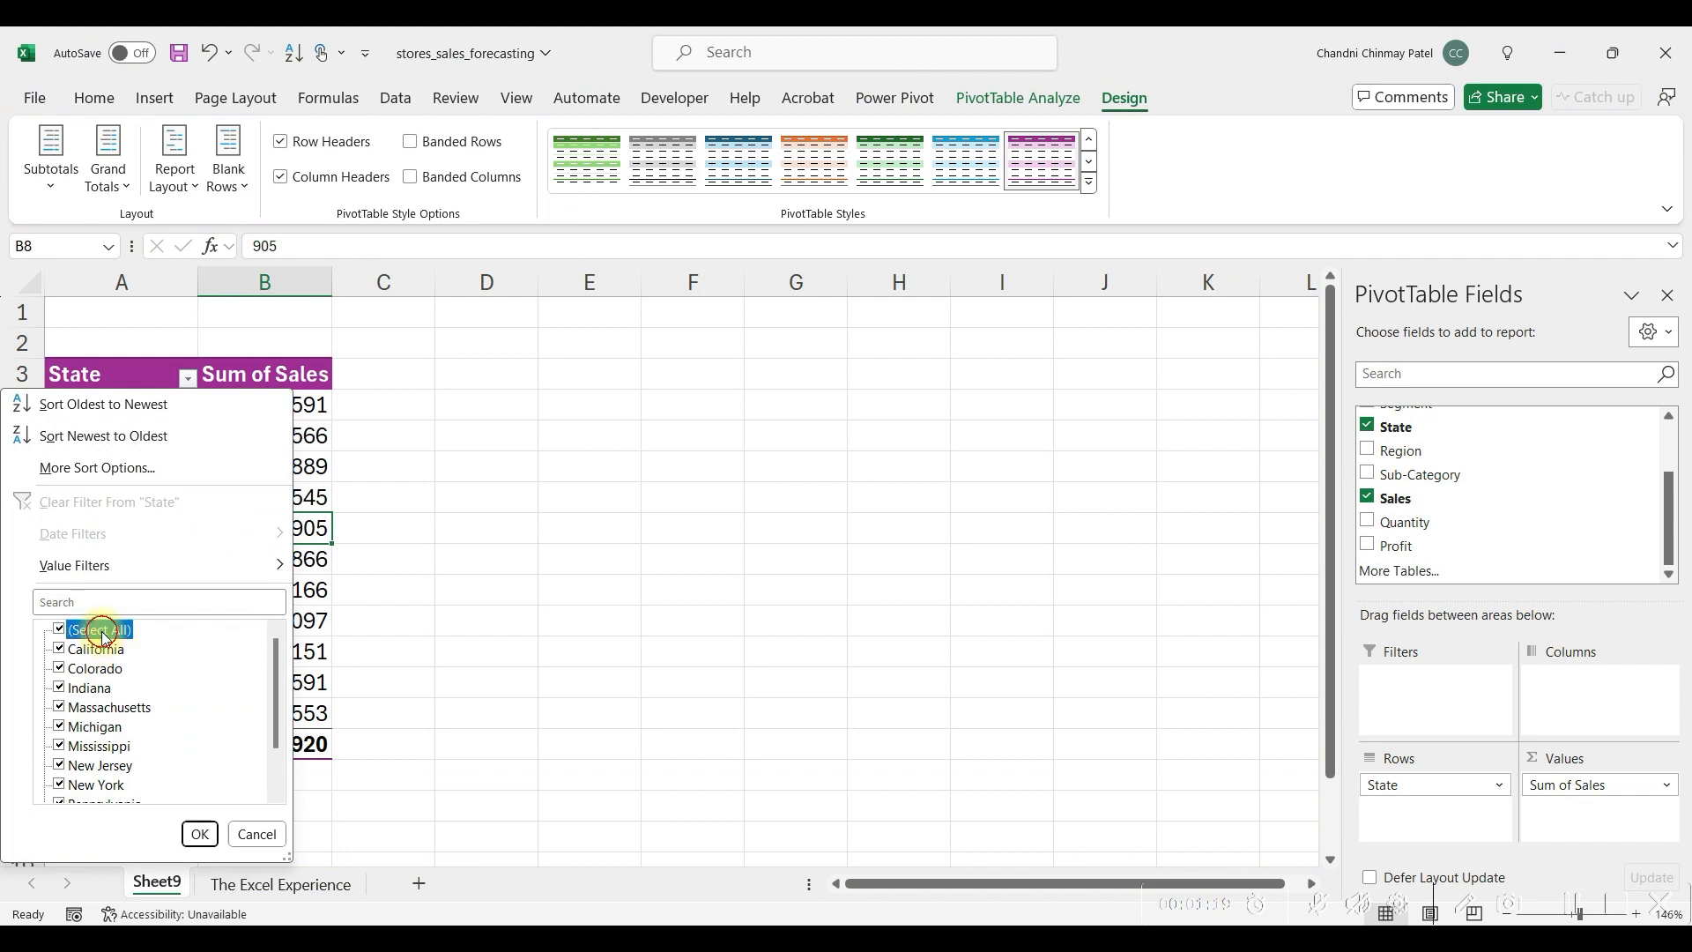
{"action": "left_click", "coordinate": [59, 631]}
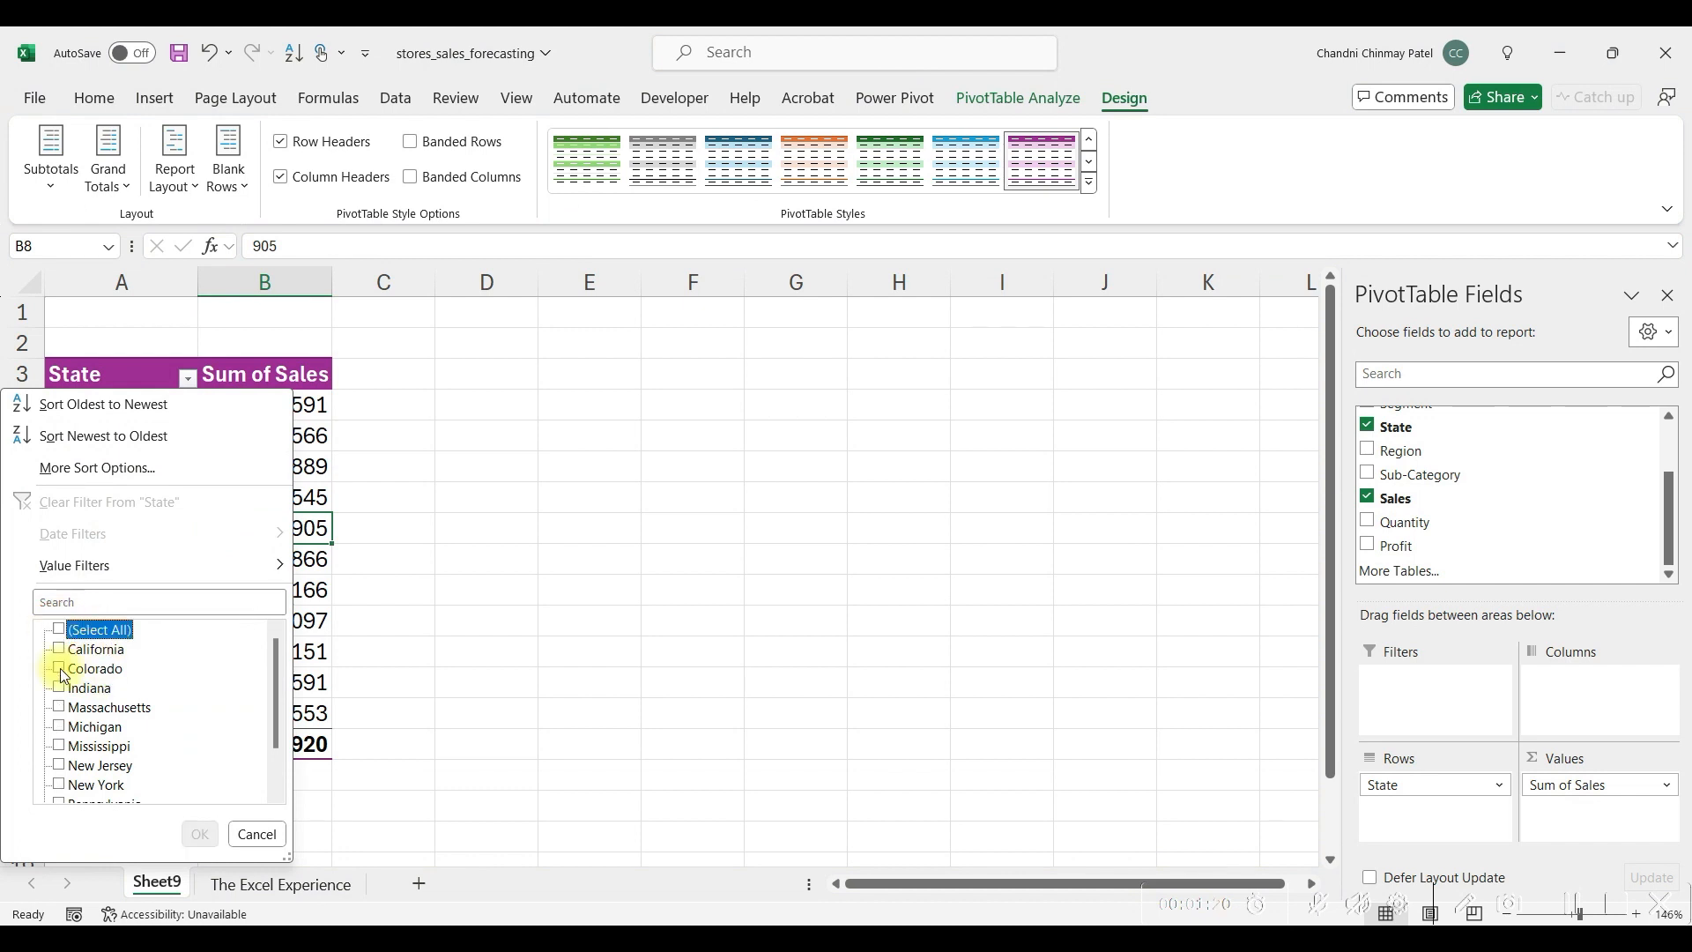
{"action": "left_click", "coordinate": [59, 727]}
{"action": "left_click", "coordinate": [200, 833]}
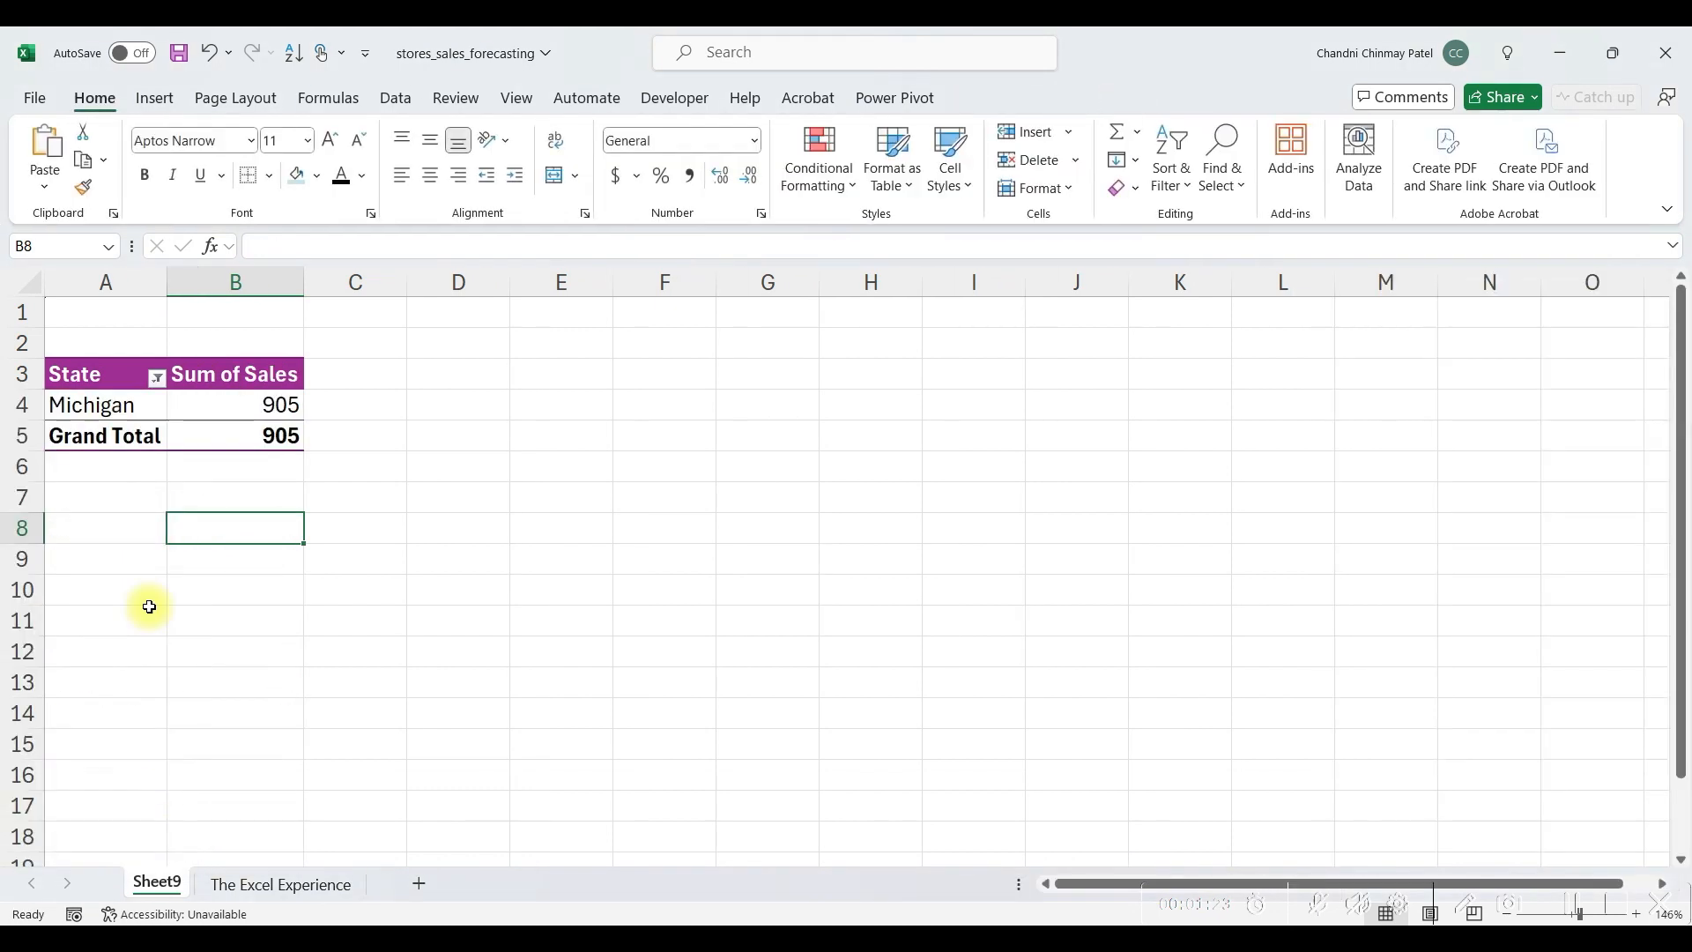
- Change the State filter to show only New York instead of Michigan
{"action": "left_click", "coordinate": [157, 378]}
{"action": "left_click", "coordinate": [59, 727]}
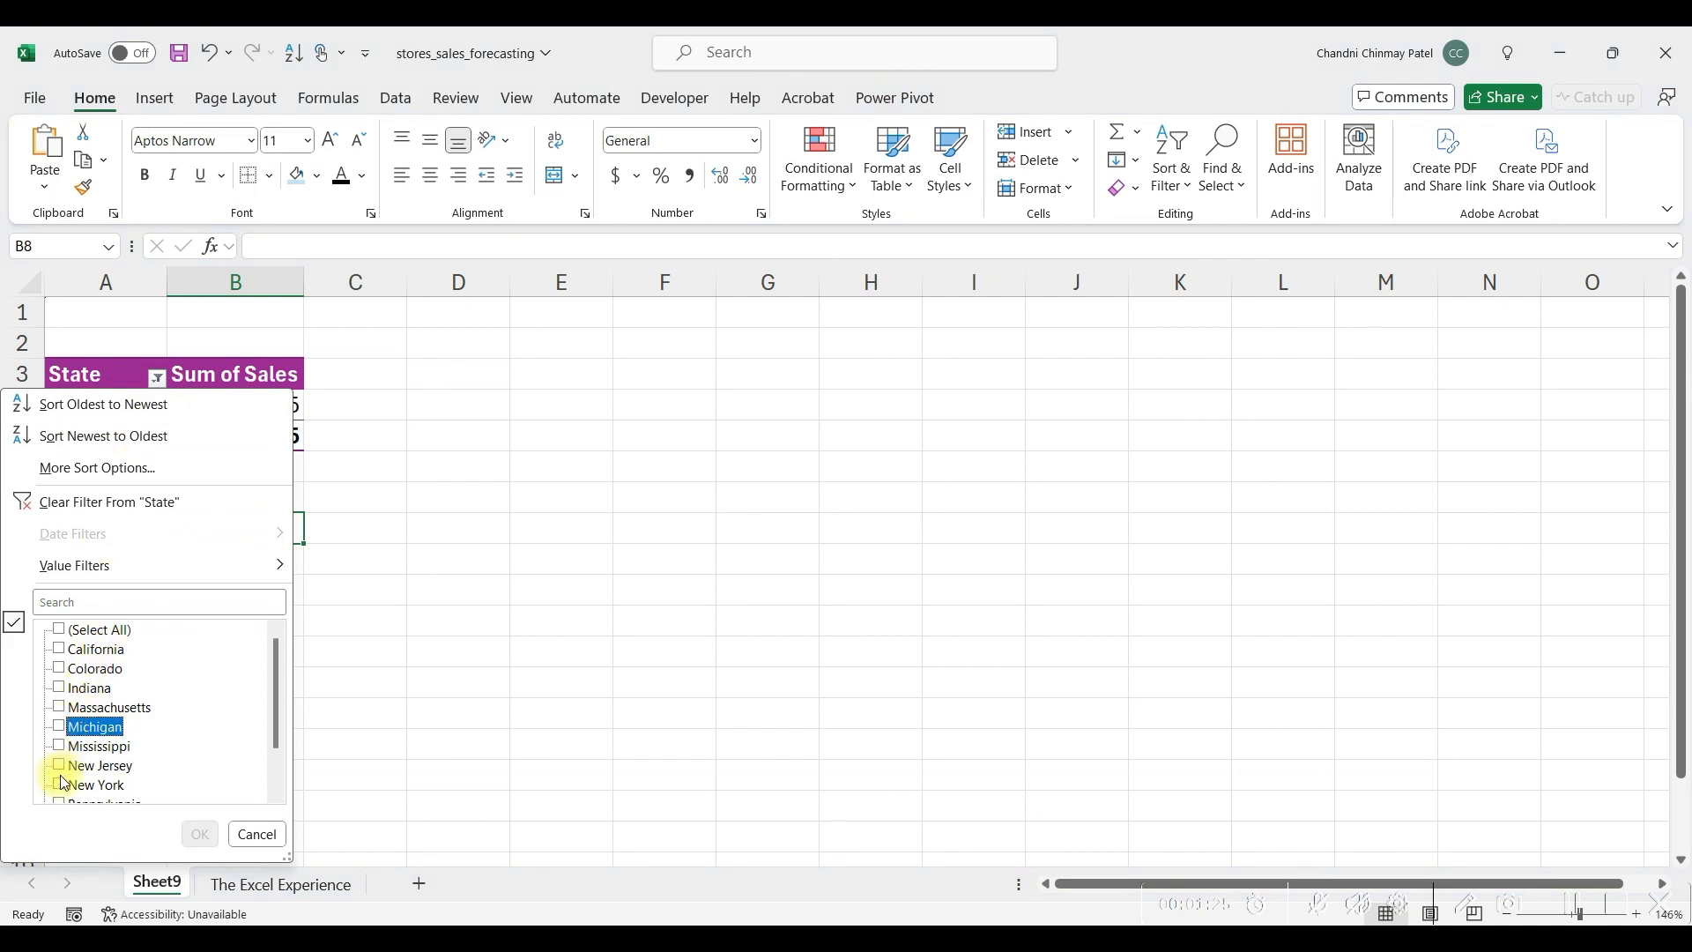
{"action": "left_click", "coordinate": [59, 785]}
{"action": "left_click", "coordinate": [197, 836]}
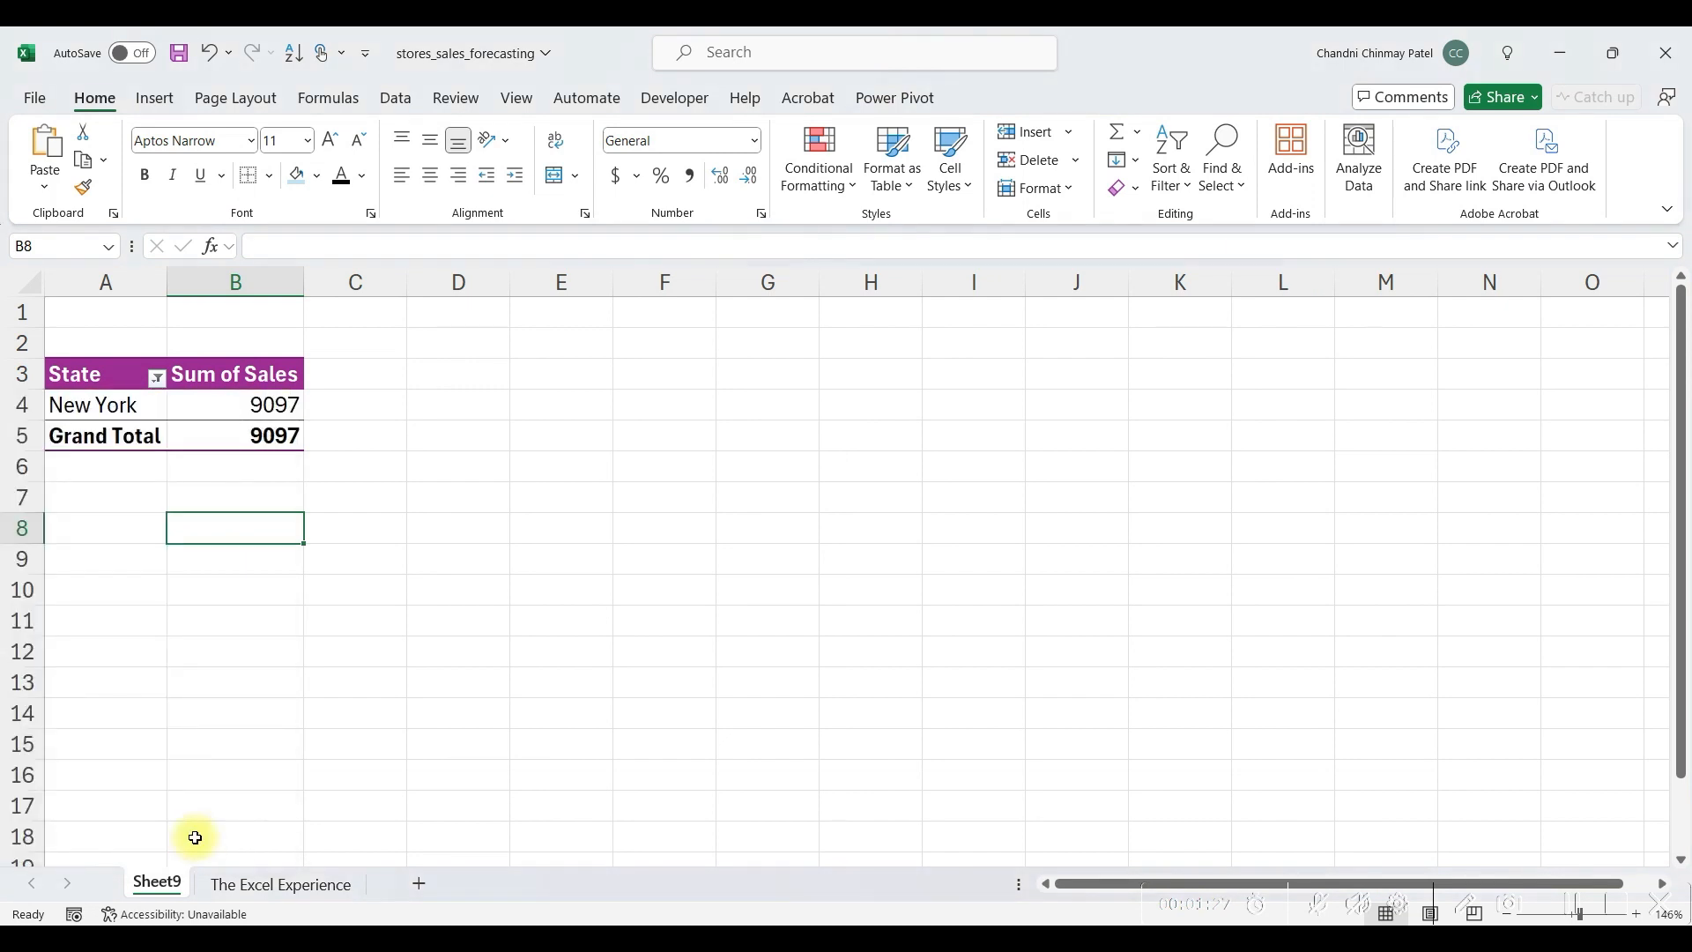
- Add Indiana to the State filter alongside New York
{"action": "left_click", "coordinate": [157, 379]}
{"action": "left_click", "coordinate": [60, 688]}
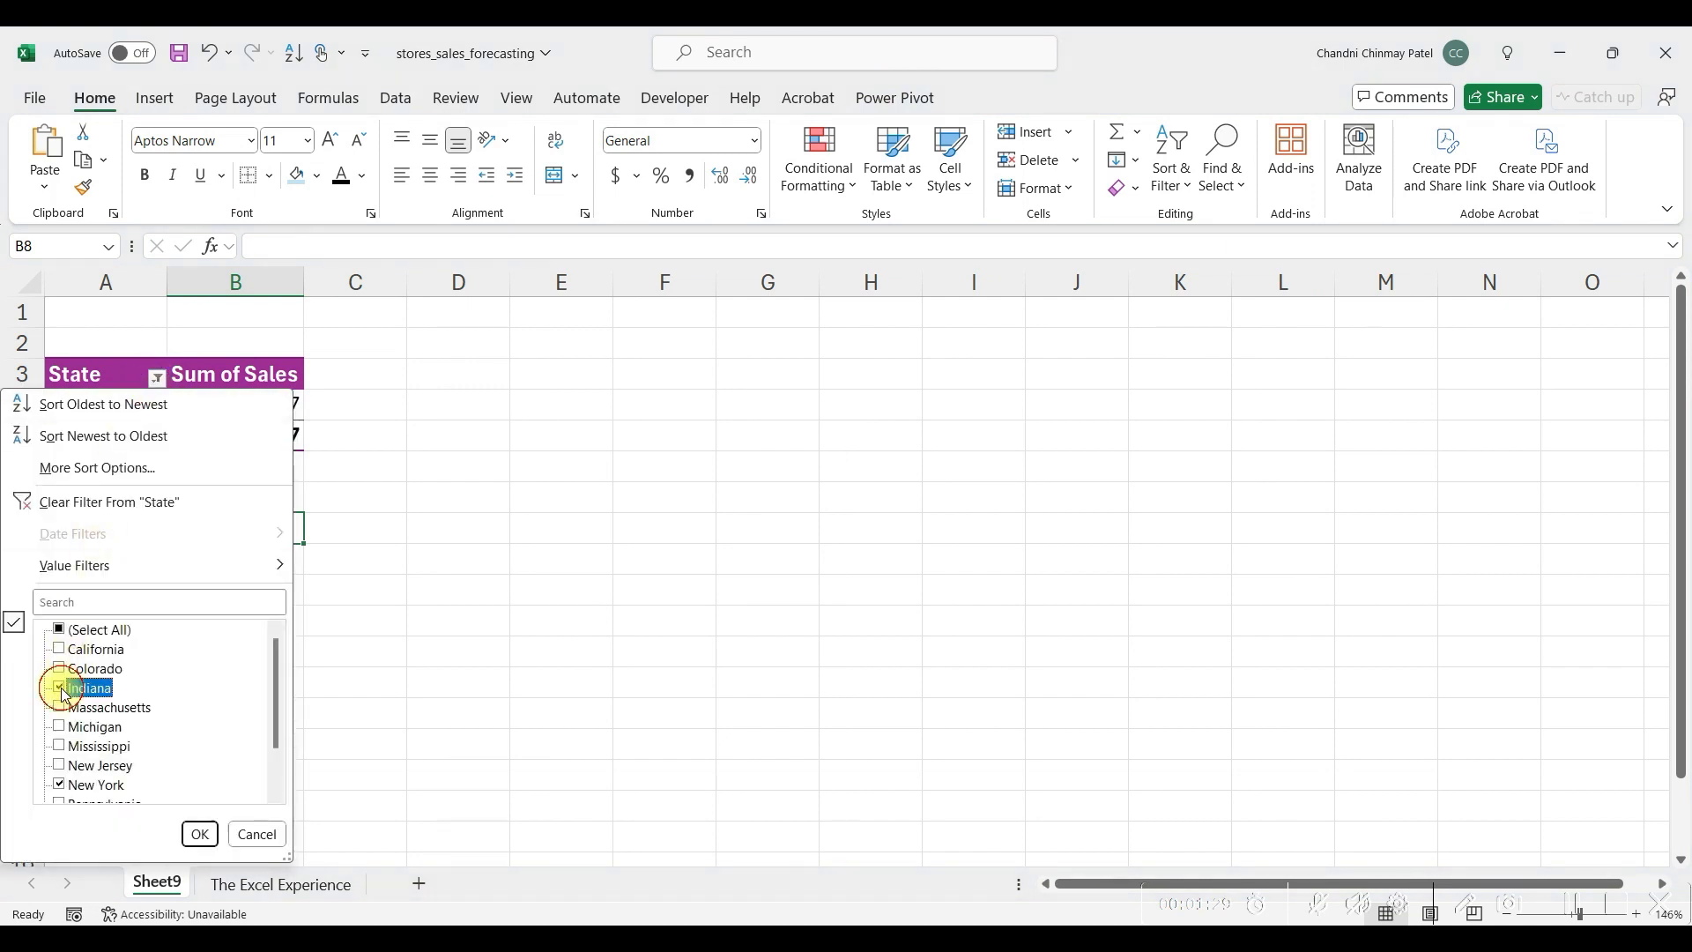
{"action": "left_click", "coordinate": [197, 835]}
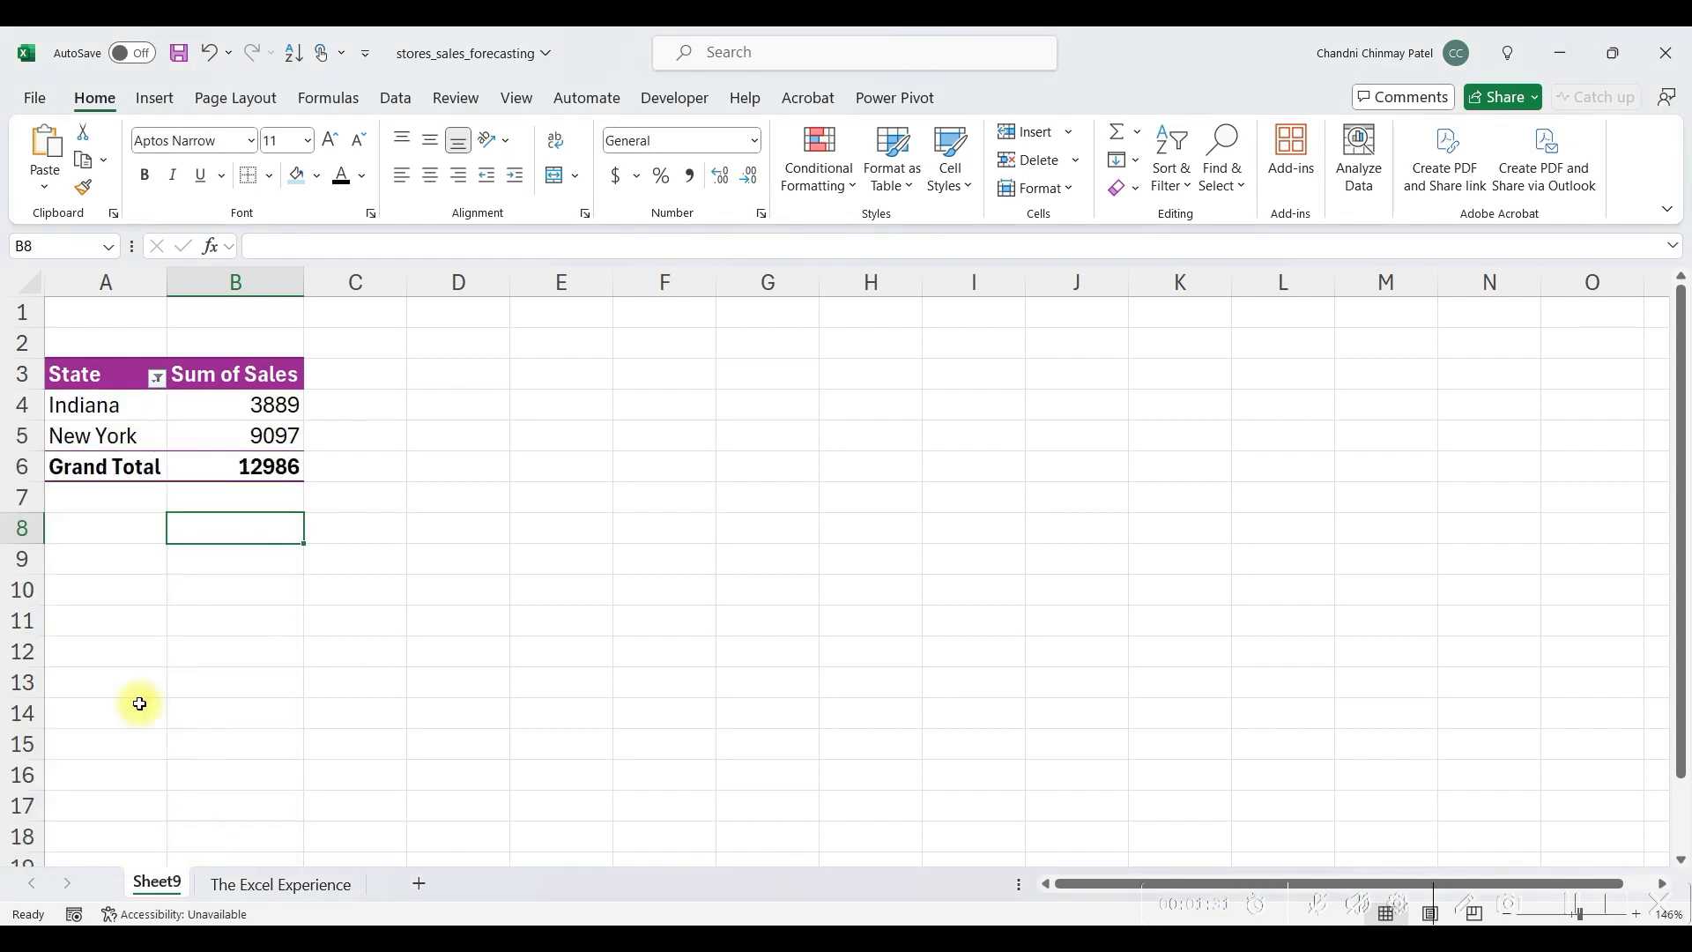
- Reselect all states in the State filter
{"action": "left_click", "coordinate": [157, 378]}
{"action": "left_click", "coordinate": [60, 628]}
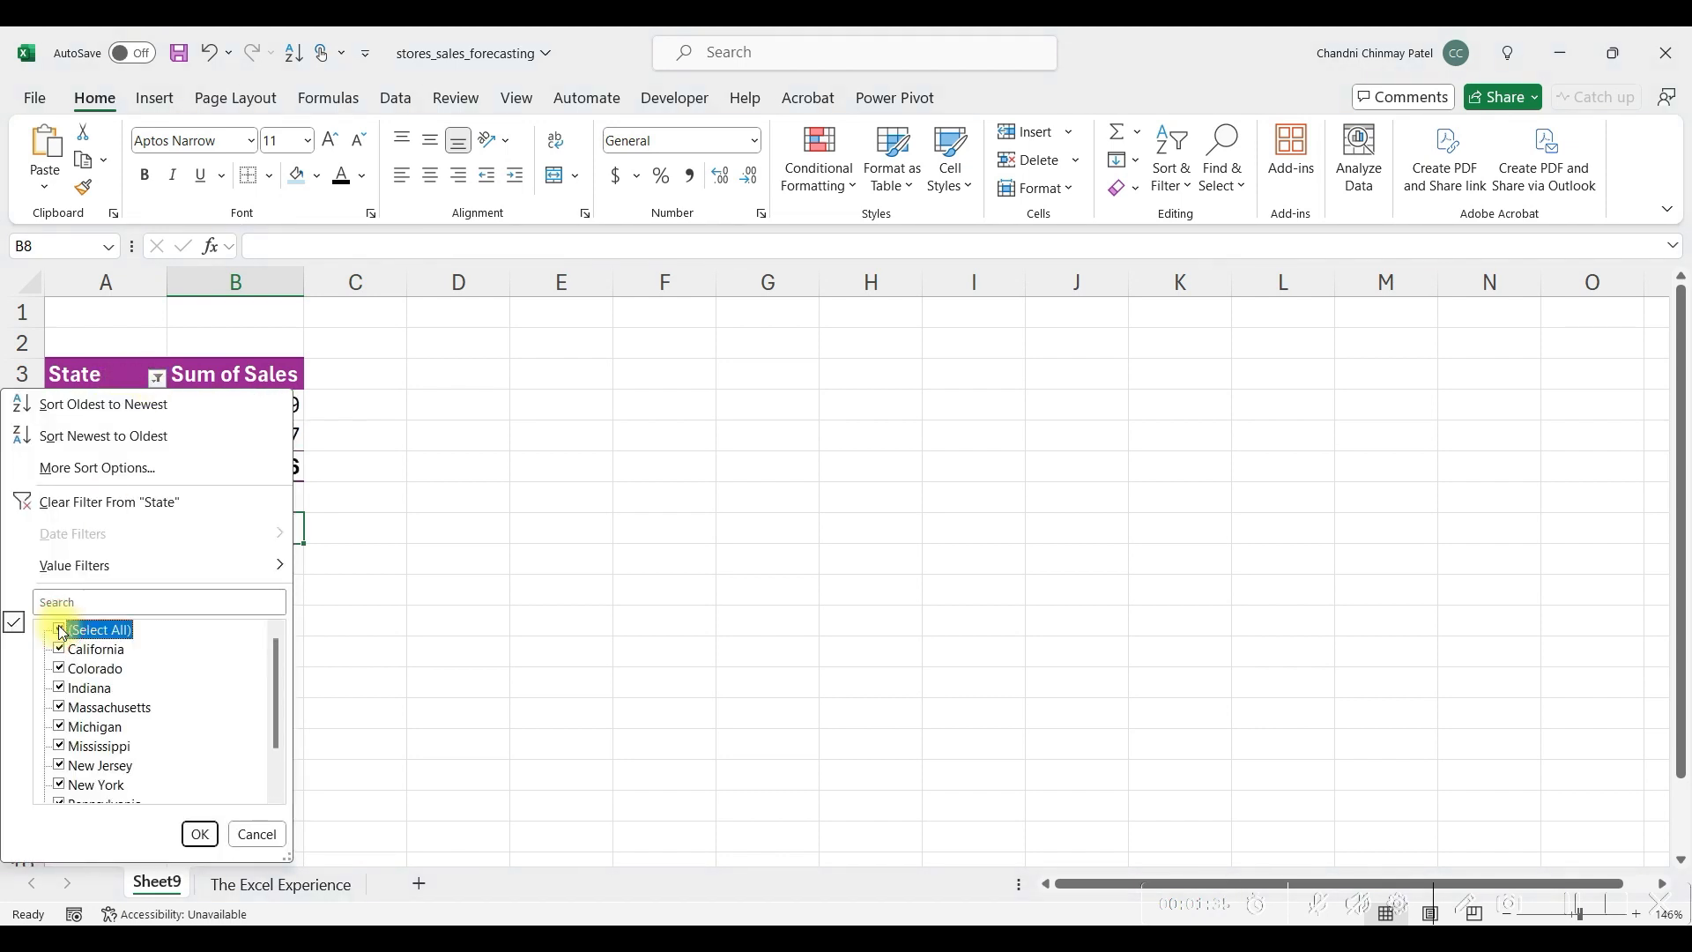
{"action": "key", "text": "Return"}
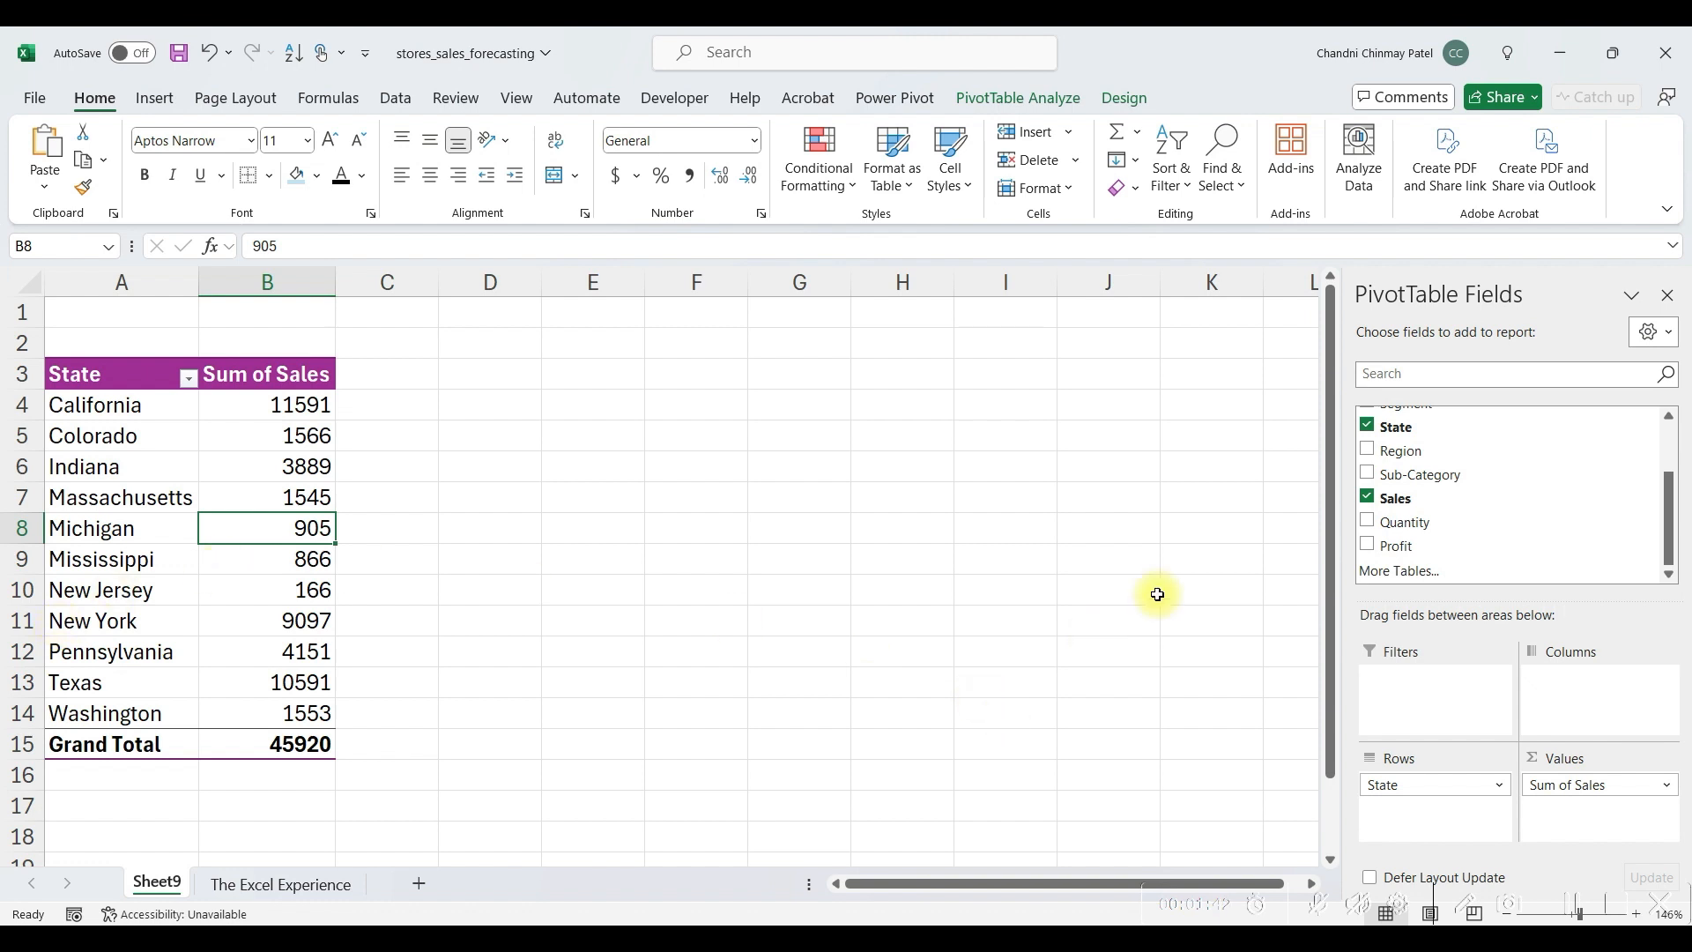
- Add a slicer for Sub-Category, place it beside the PivotTable and shorten it to fit its four items
{"action": "right_click", "coordinate": [1419, 475]}
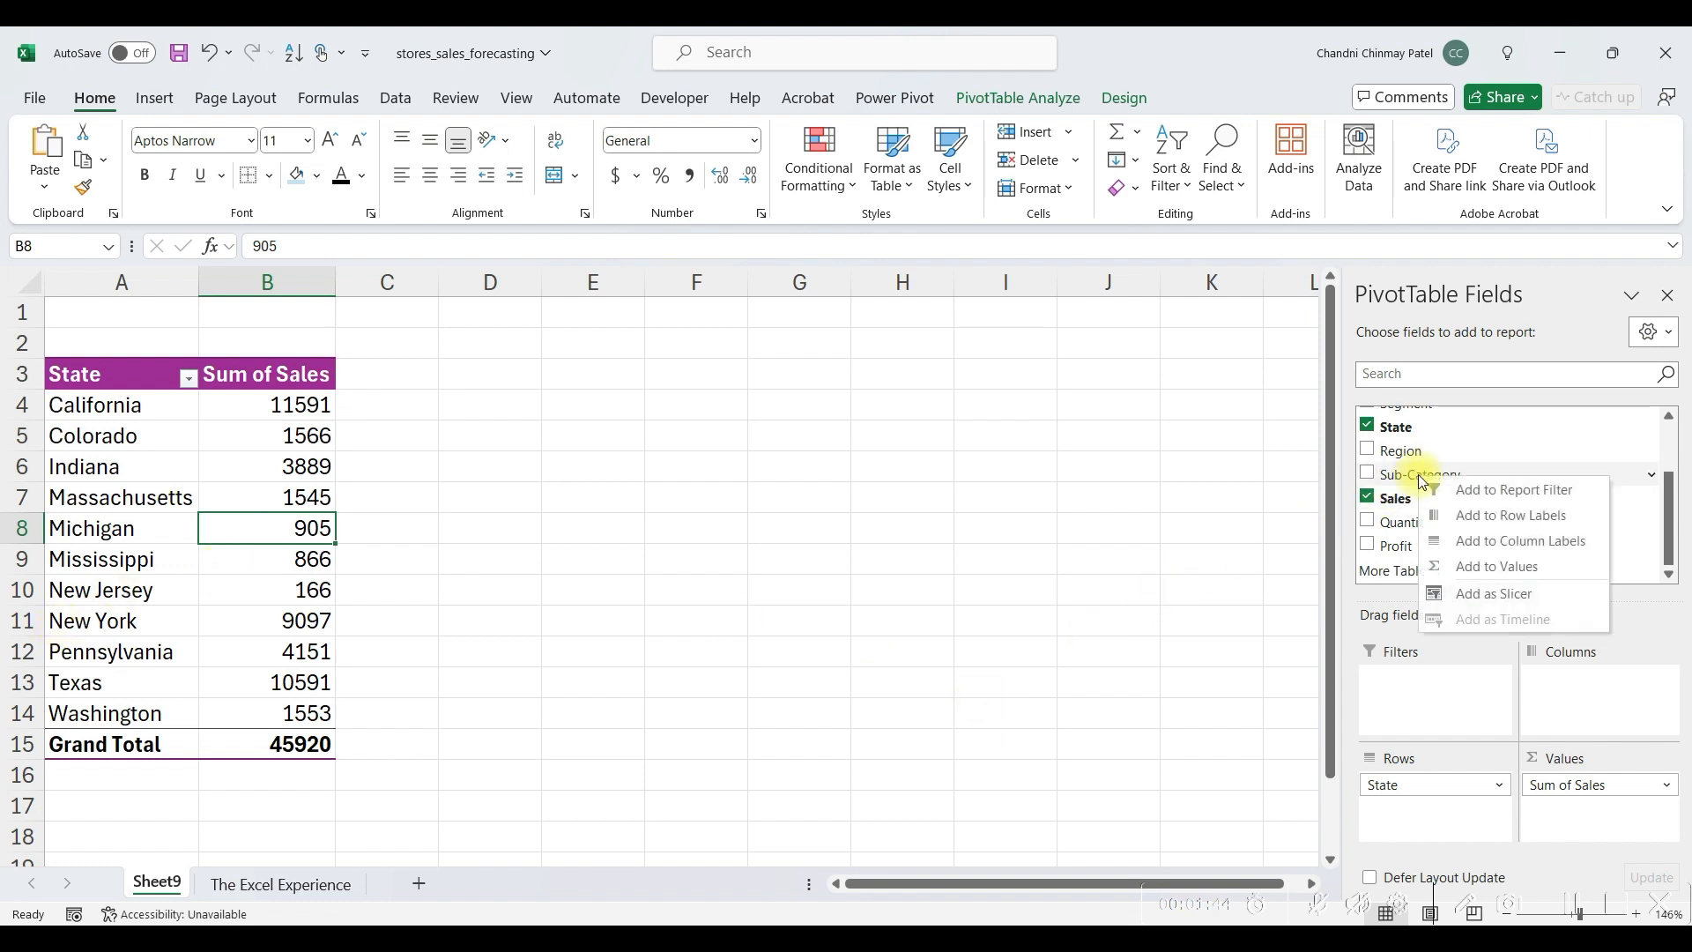
{"action": "left_click", "coordinate": [1477, 595]}
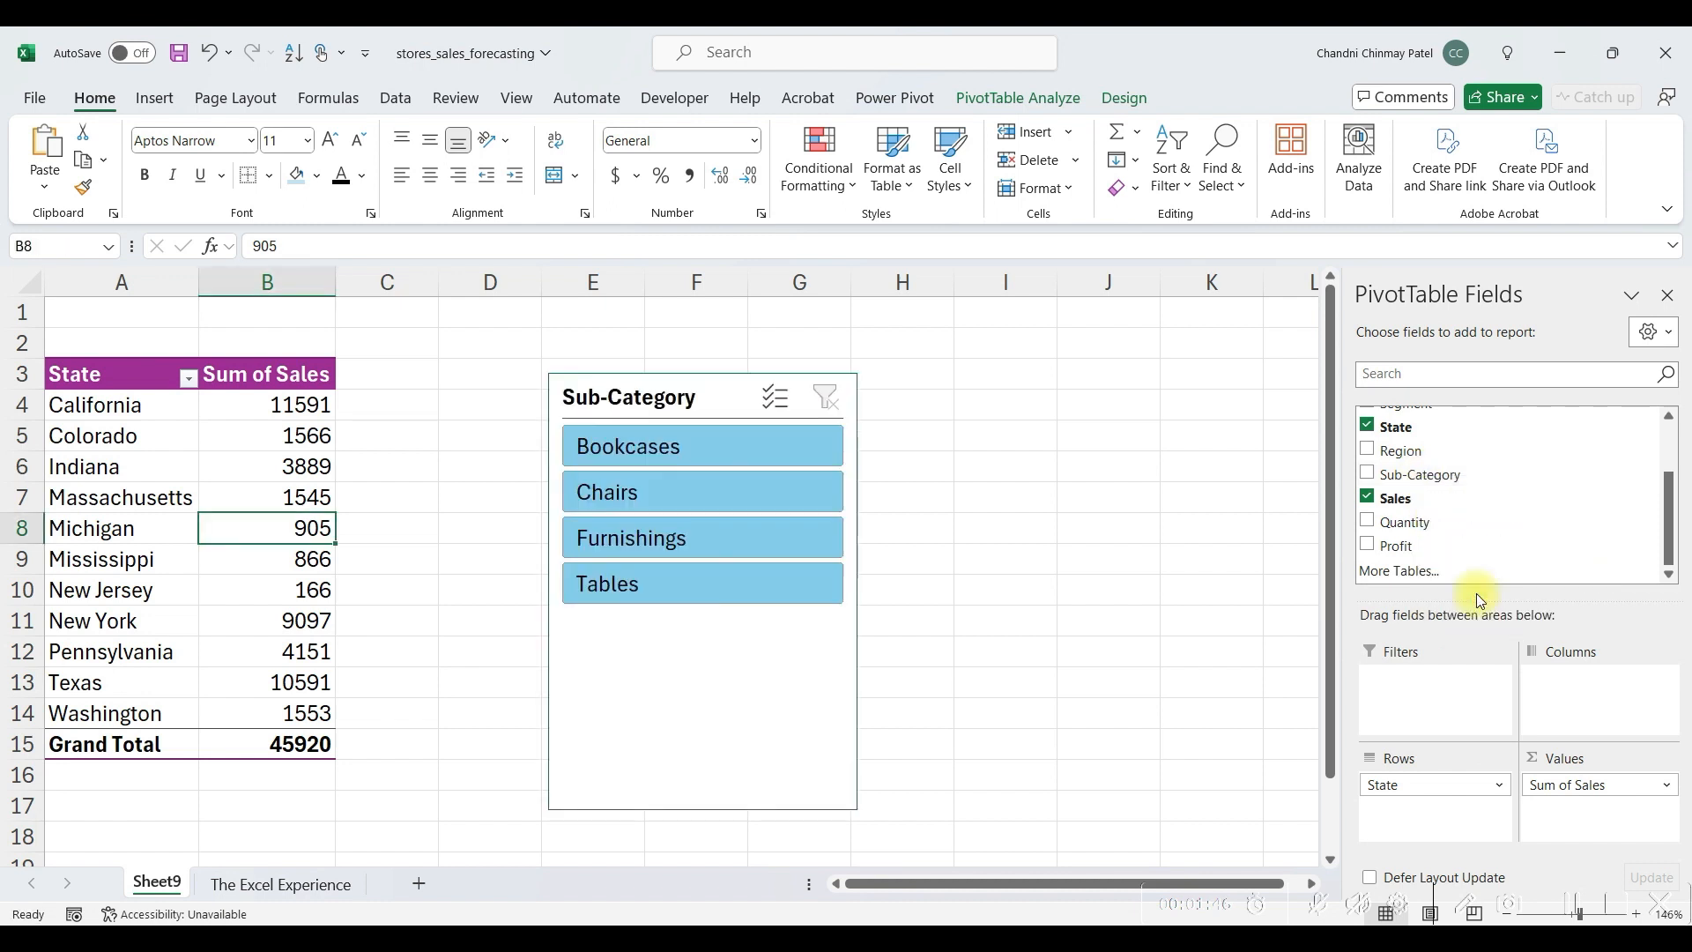
{"action": "left_click_drag", "start_coordinate": [702, 676], "coordinate": [525, 664]}
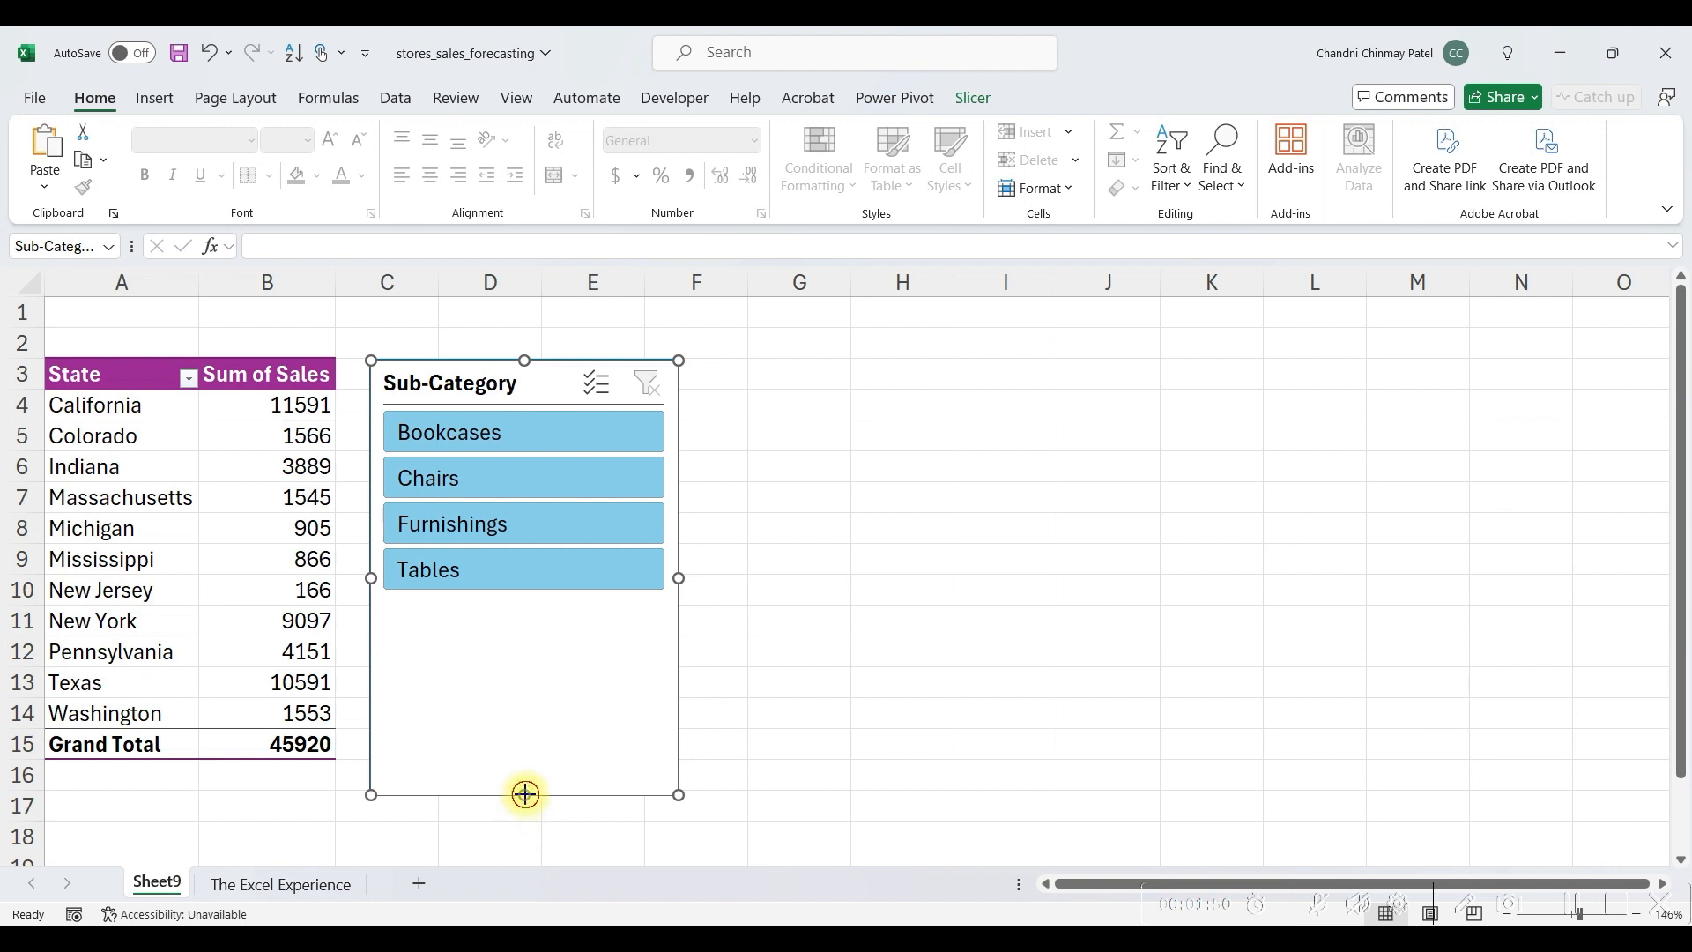
{"action": "left_click_drag", "start_coordinate": [526, 794], "coordinate": [547, 626]}
- Filter the PivotTable with the slicer by Furnishings, Tables and Bookcases in turn, then clear the slicer filter
{"action": "left_click", "coordinate": [506, 525]}
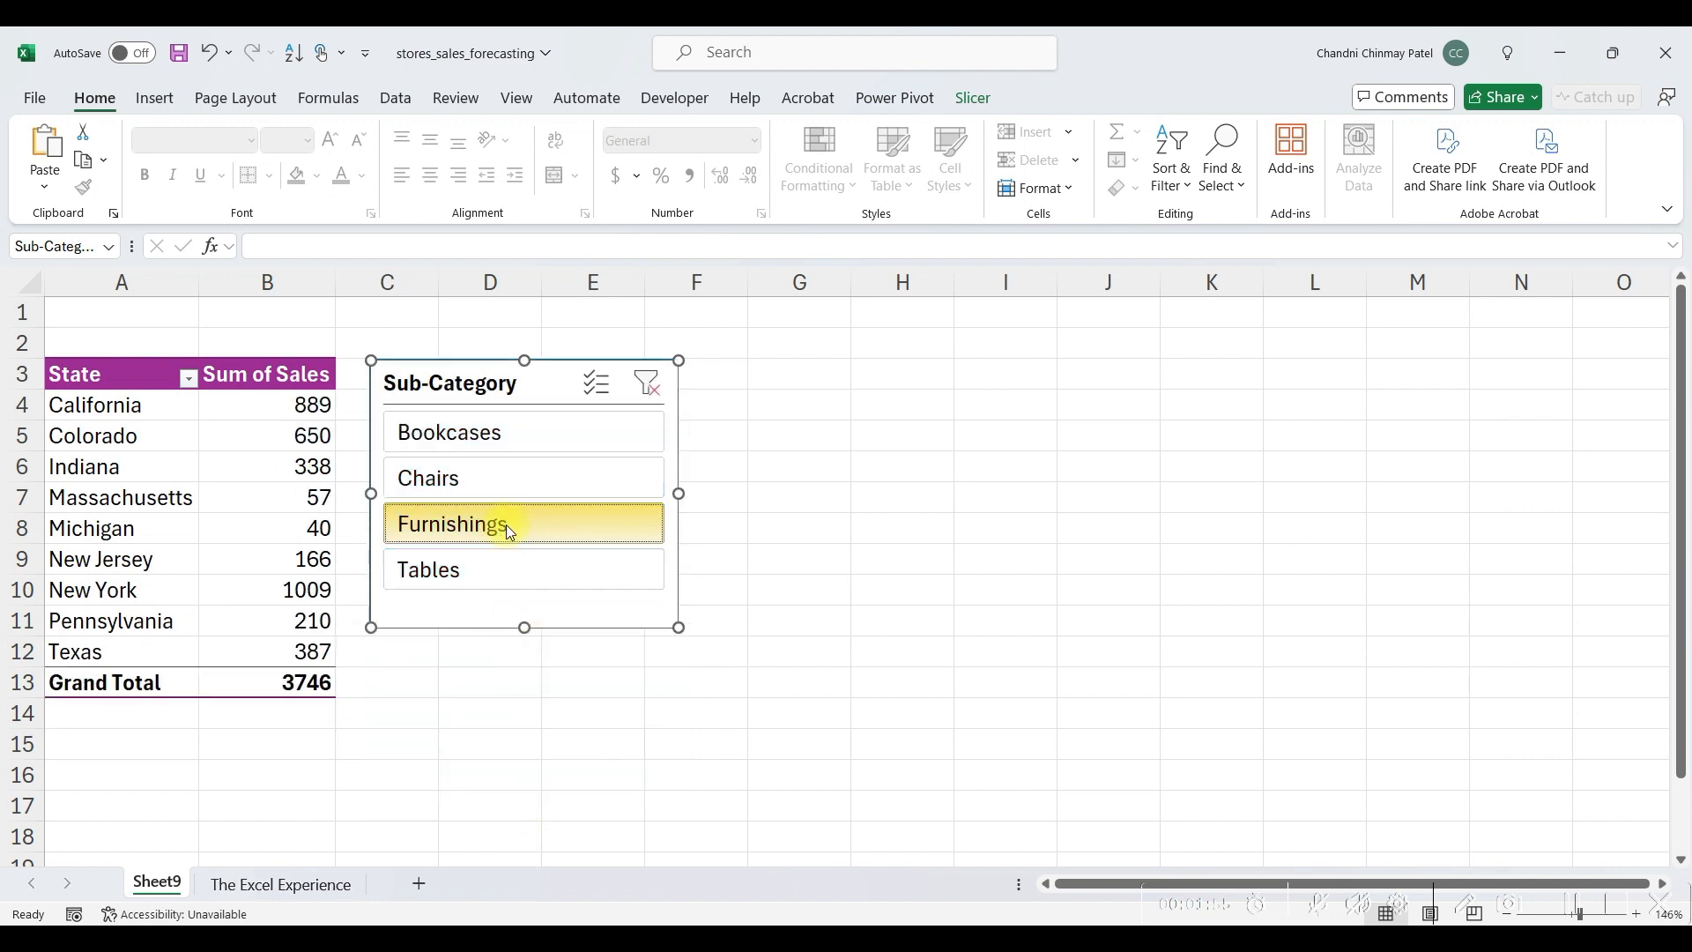
{"action": "left_click", "coordinate": [490, 571]}
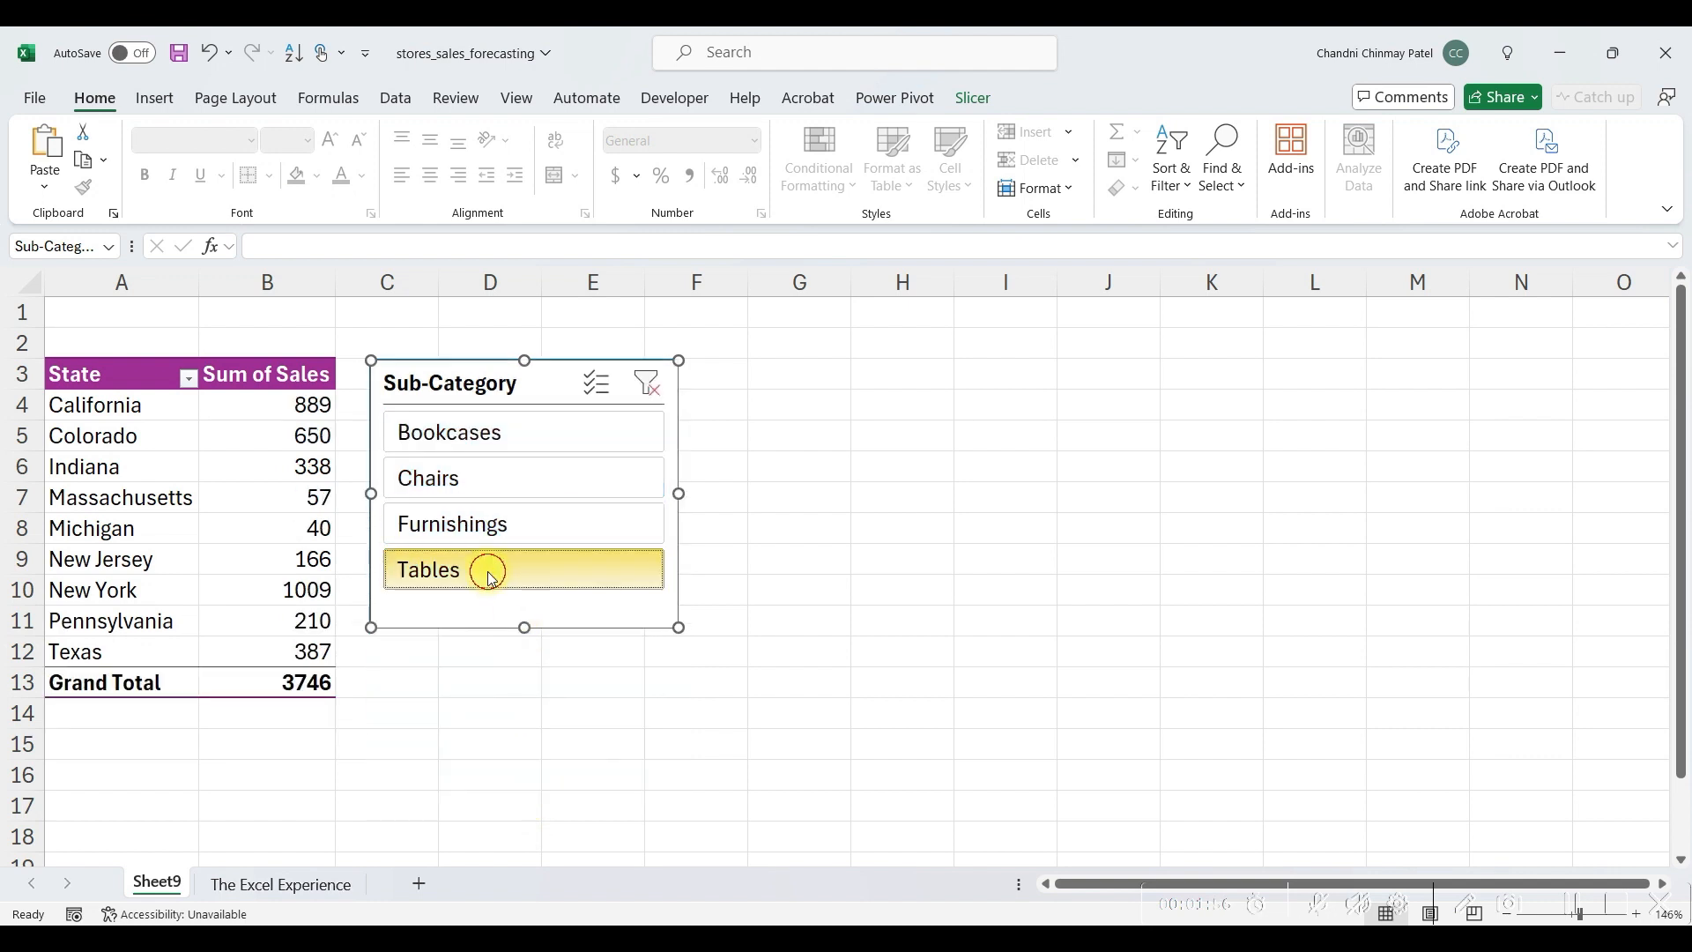
{"action": "left_click", "coordinate": [500, 420]}
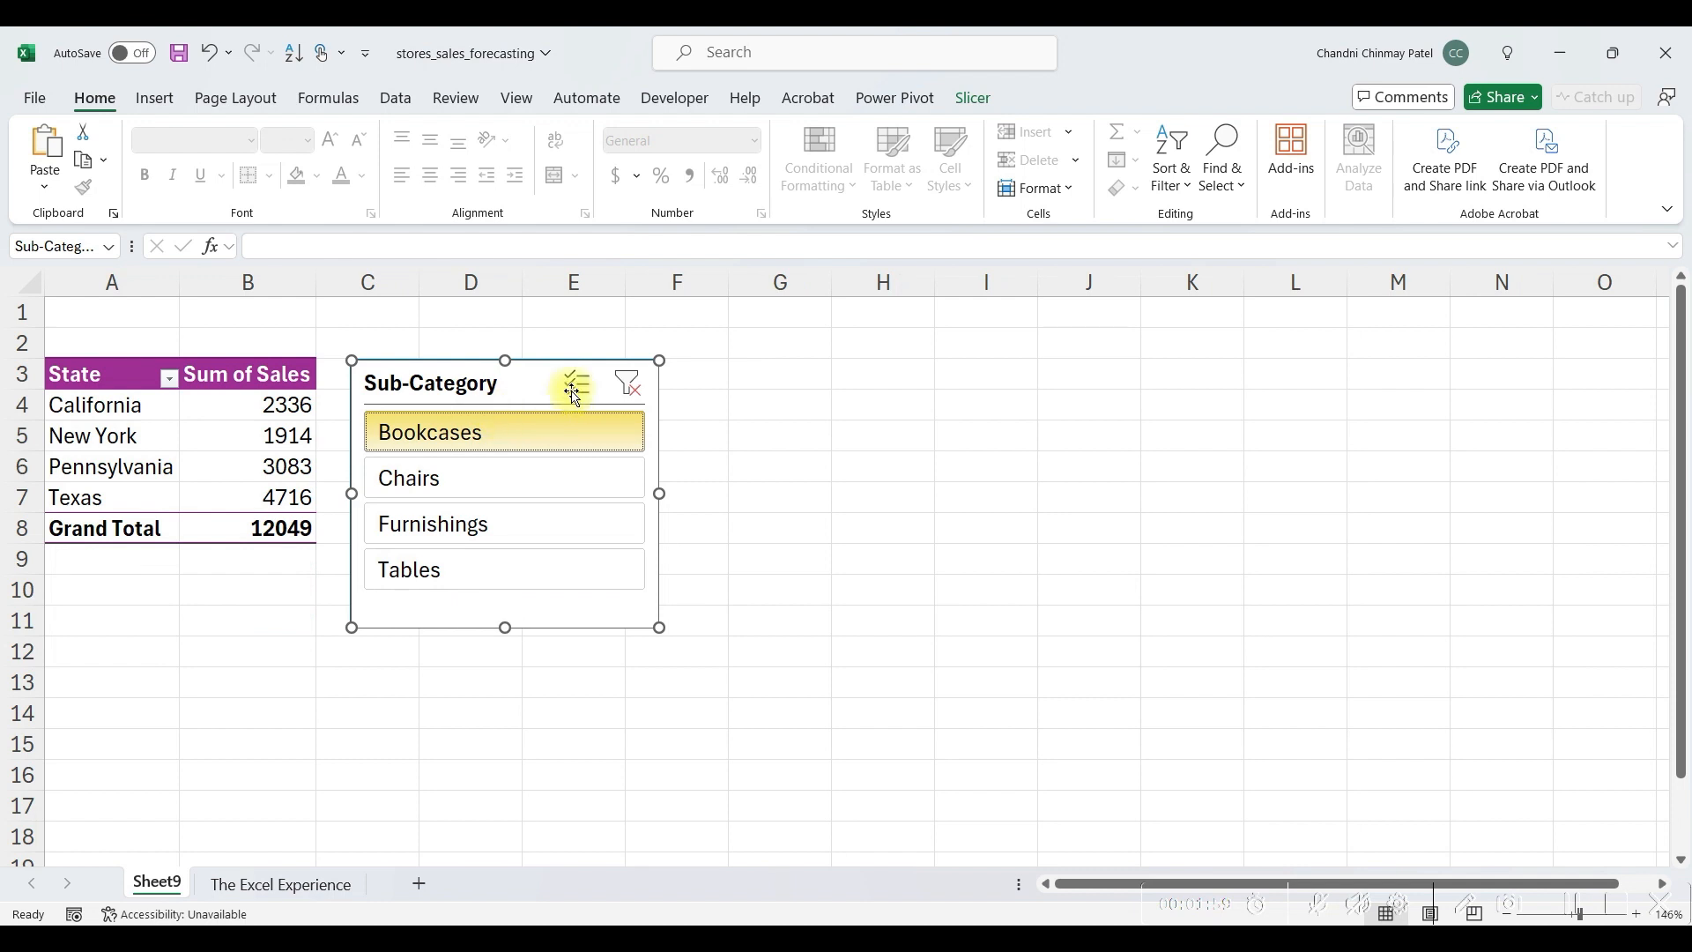
{"action": "left_click", "coordinate": [637, 387]}
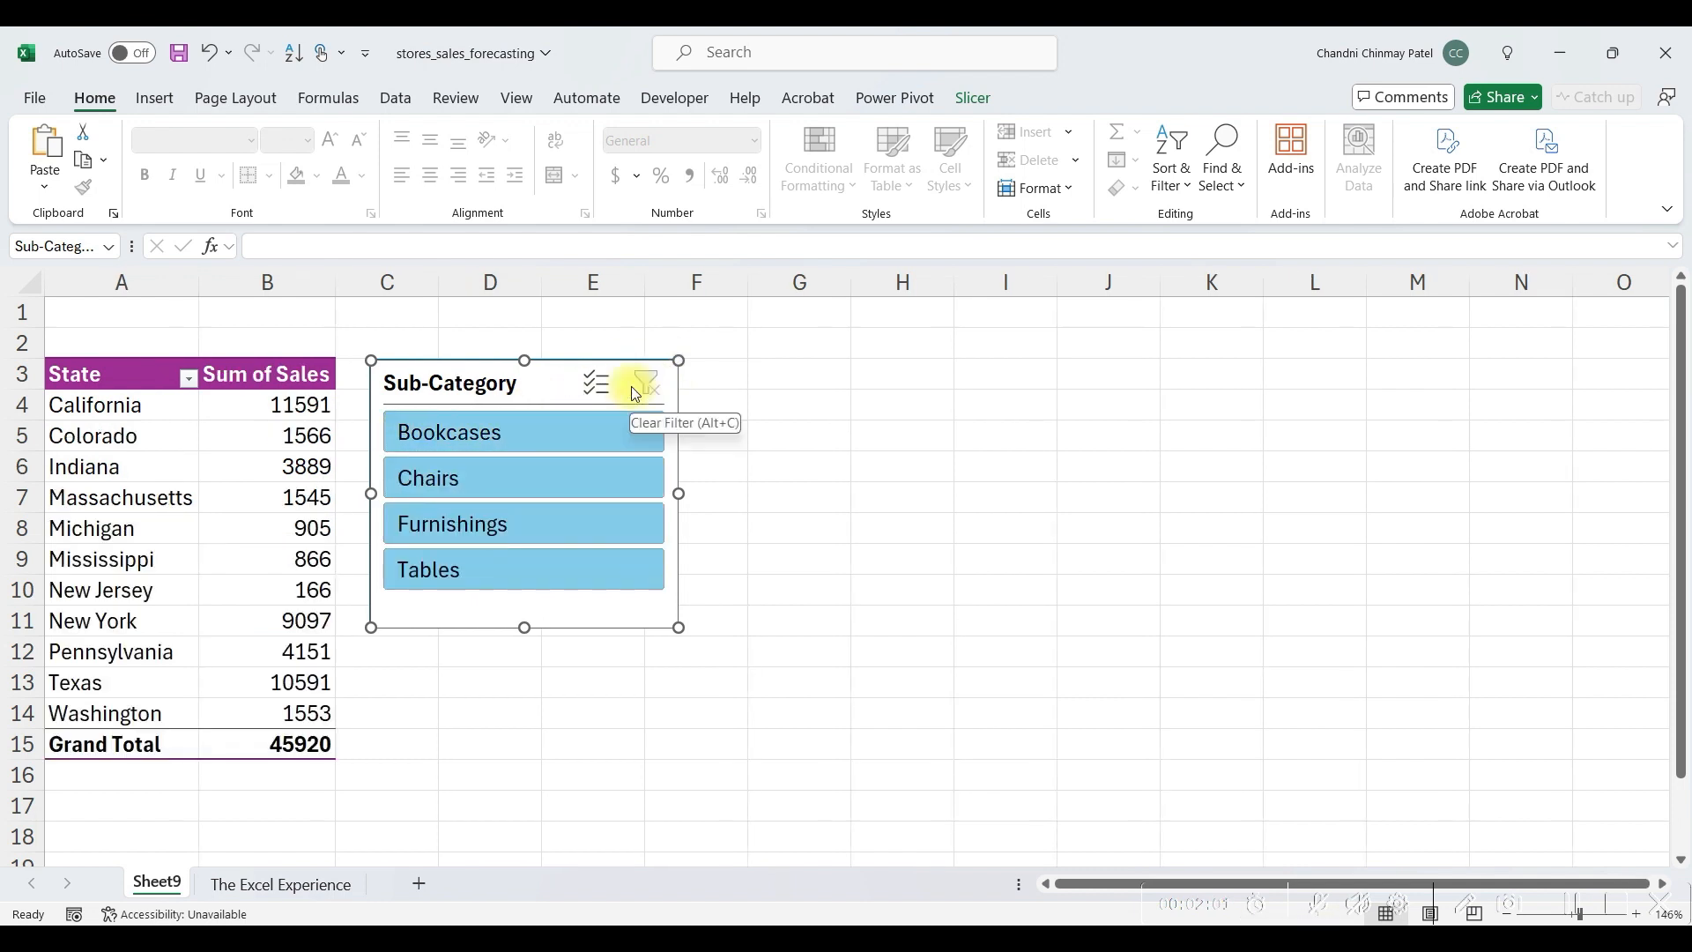
{"action": "left_click", "coordinate": [836, 550]}
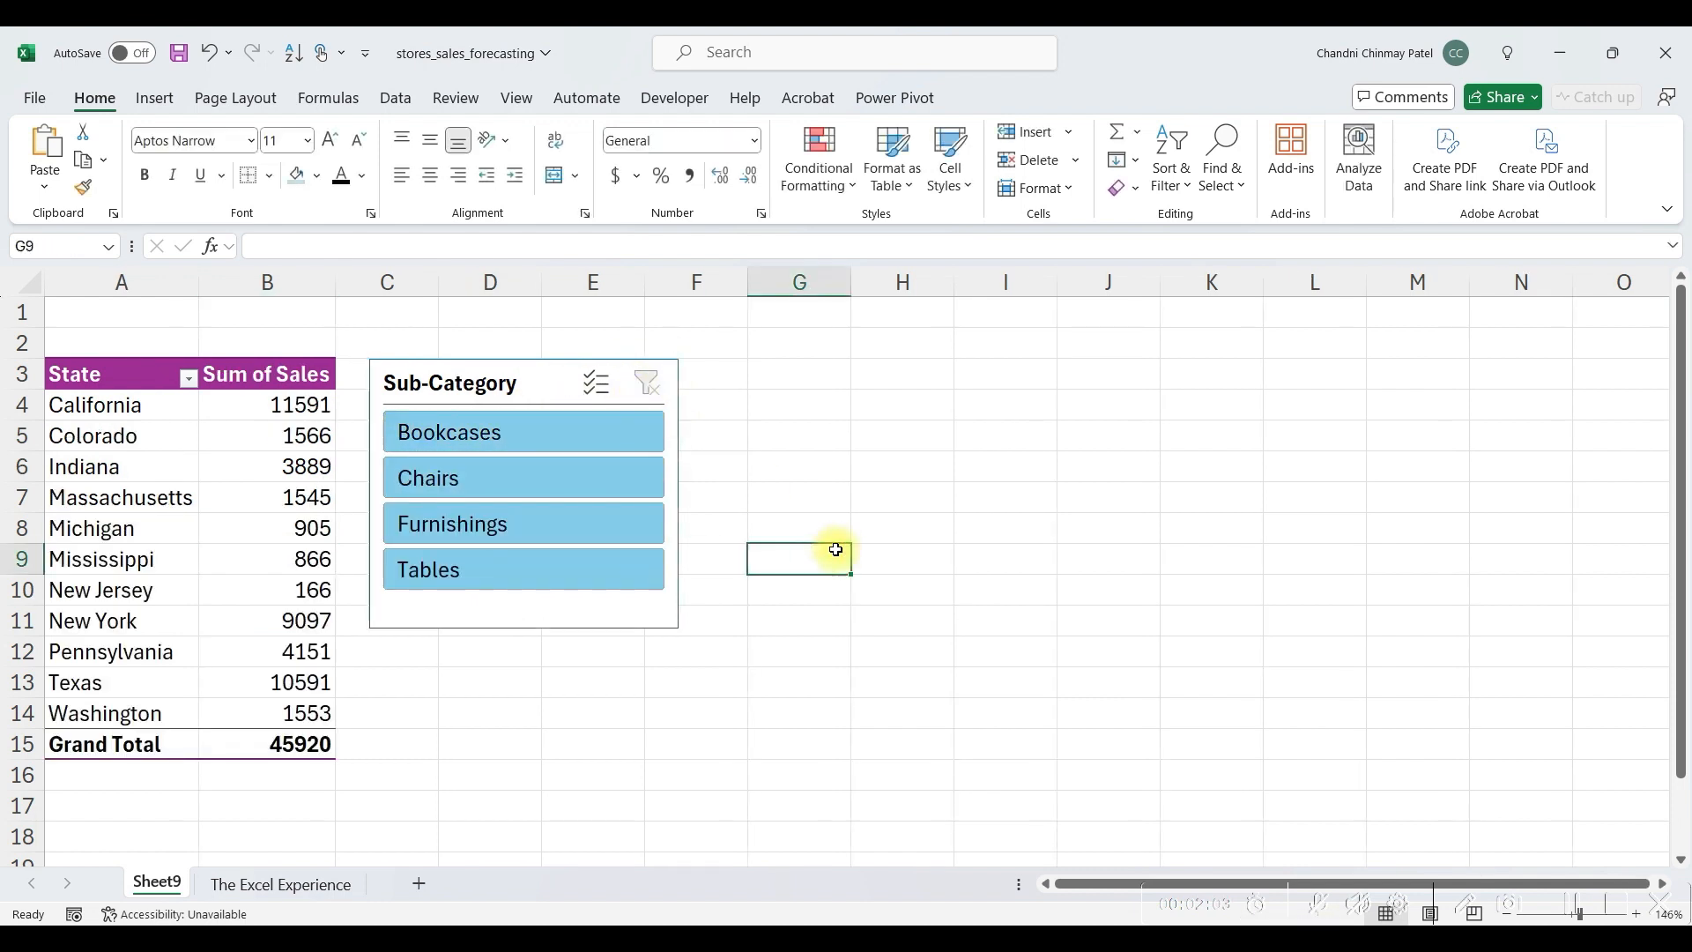
- Select the Sub-Category slicer and bring up its formatting options
{"action": "left_click", "coordinate": [467, 620]}
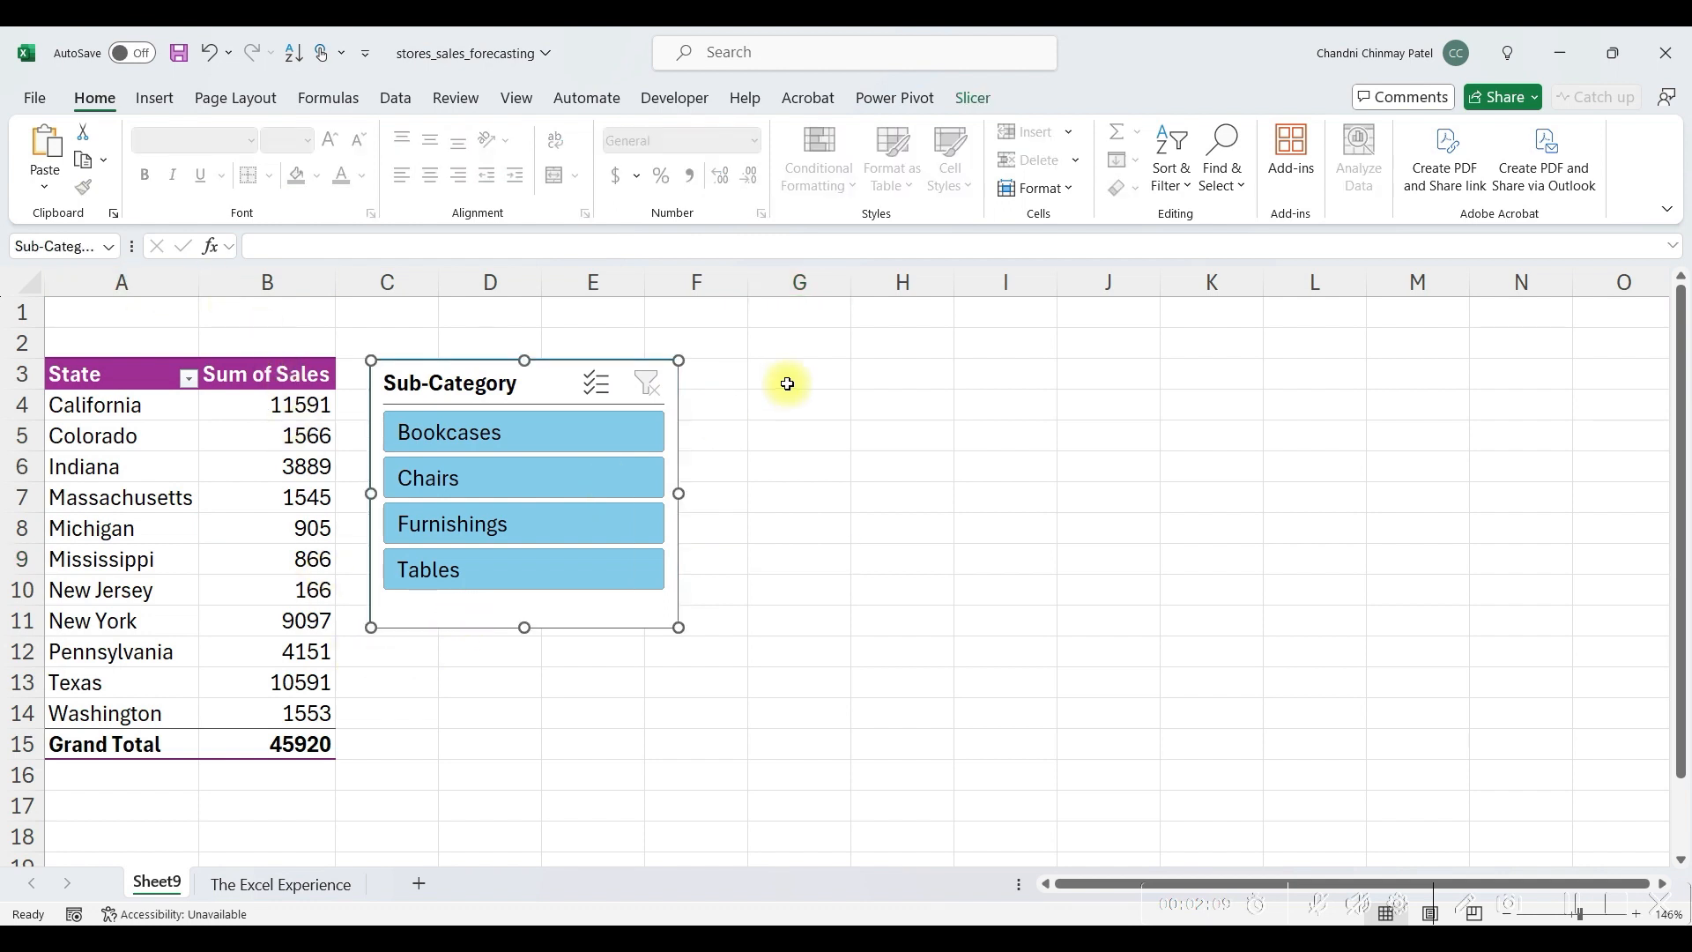
{"action": "left_click", "coordinate": [978, 97]}
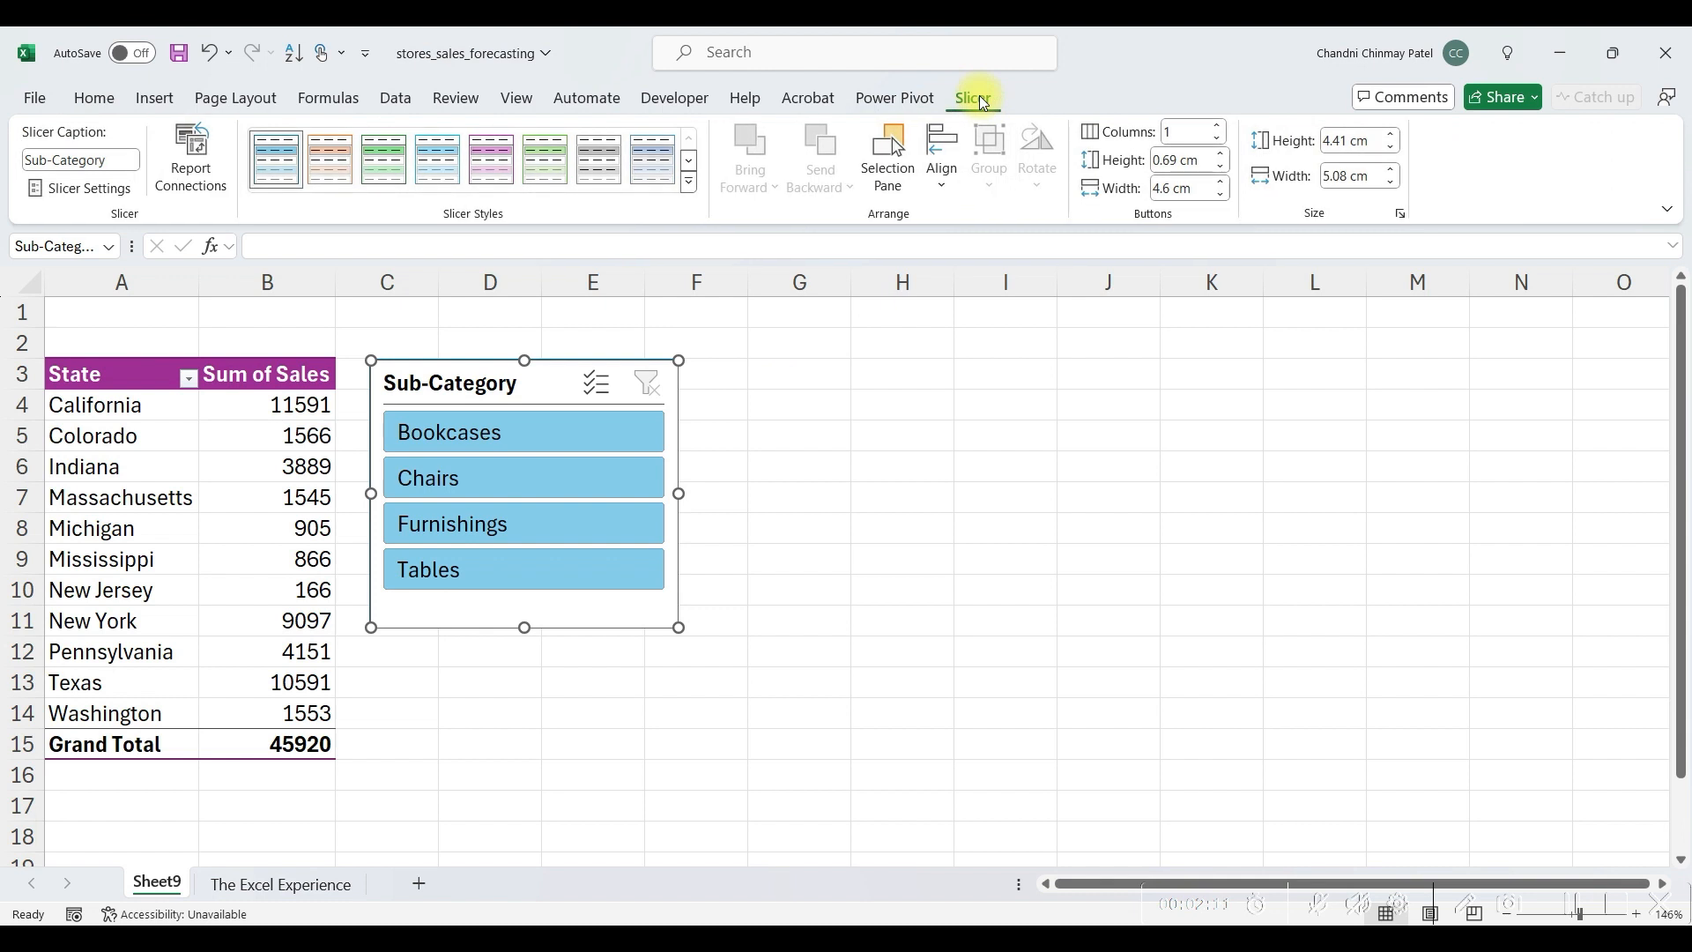
{"action": "left_click", "coordinate": [688, 181]}
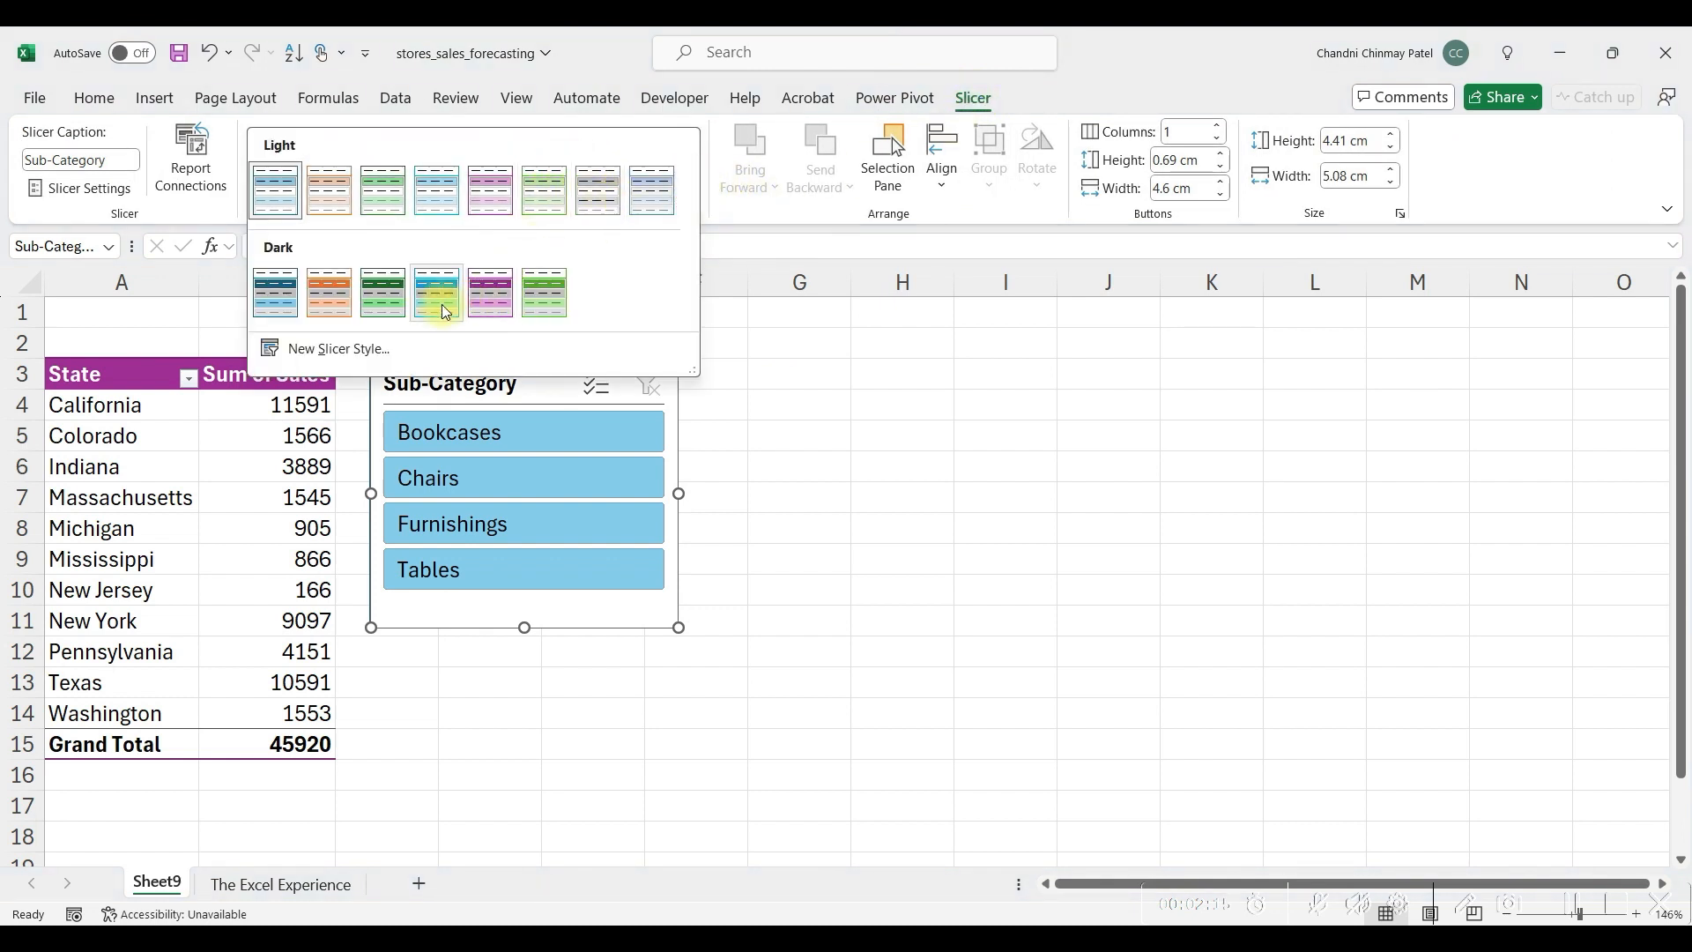
{"action": "left_click", "coordinate": [363, 347]}
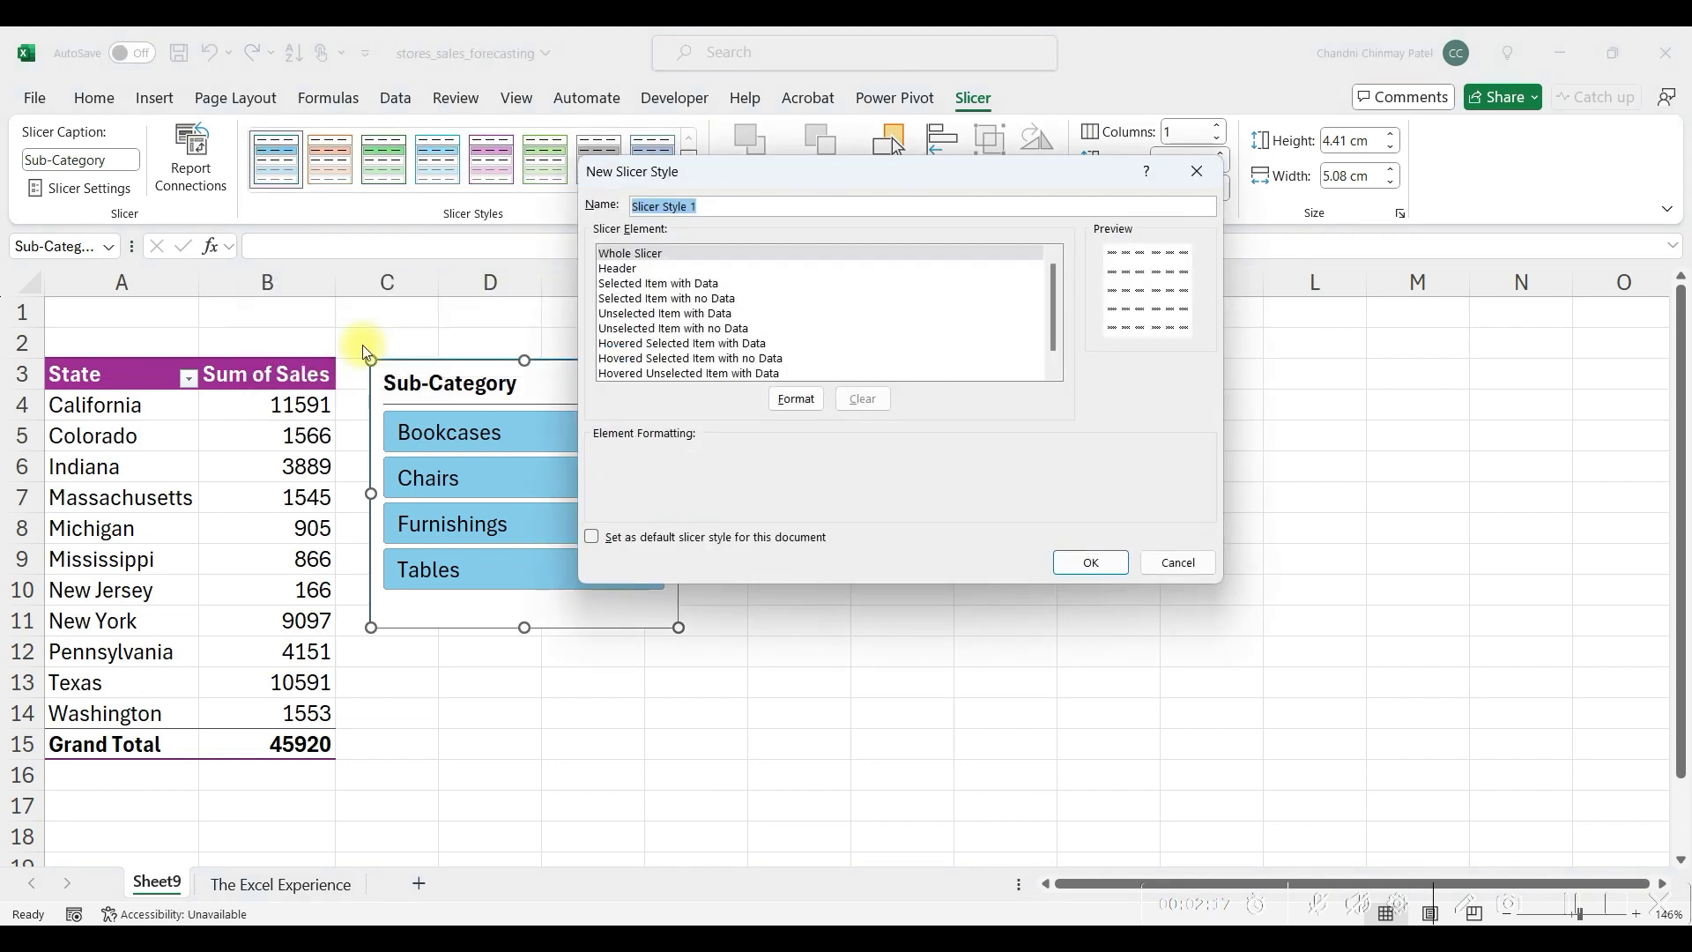
{"action": "key", "text": "Escape"}
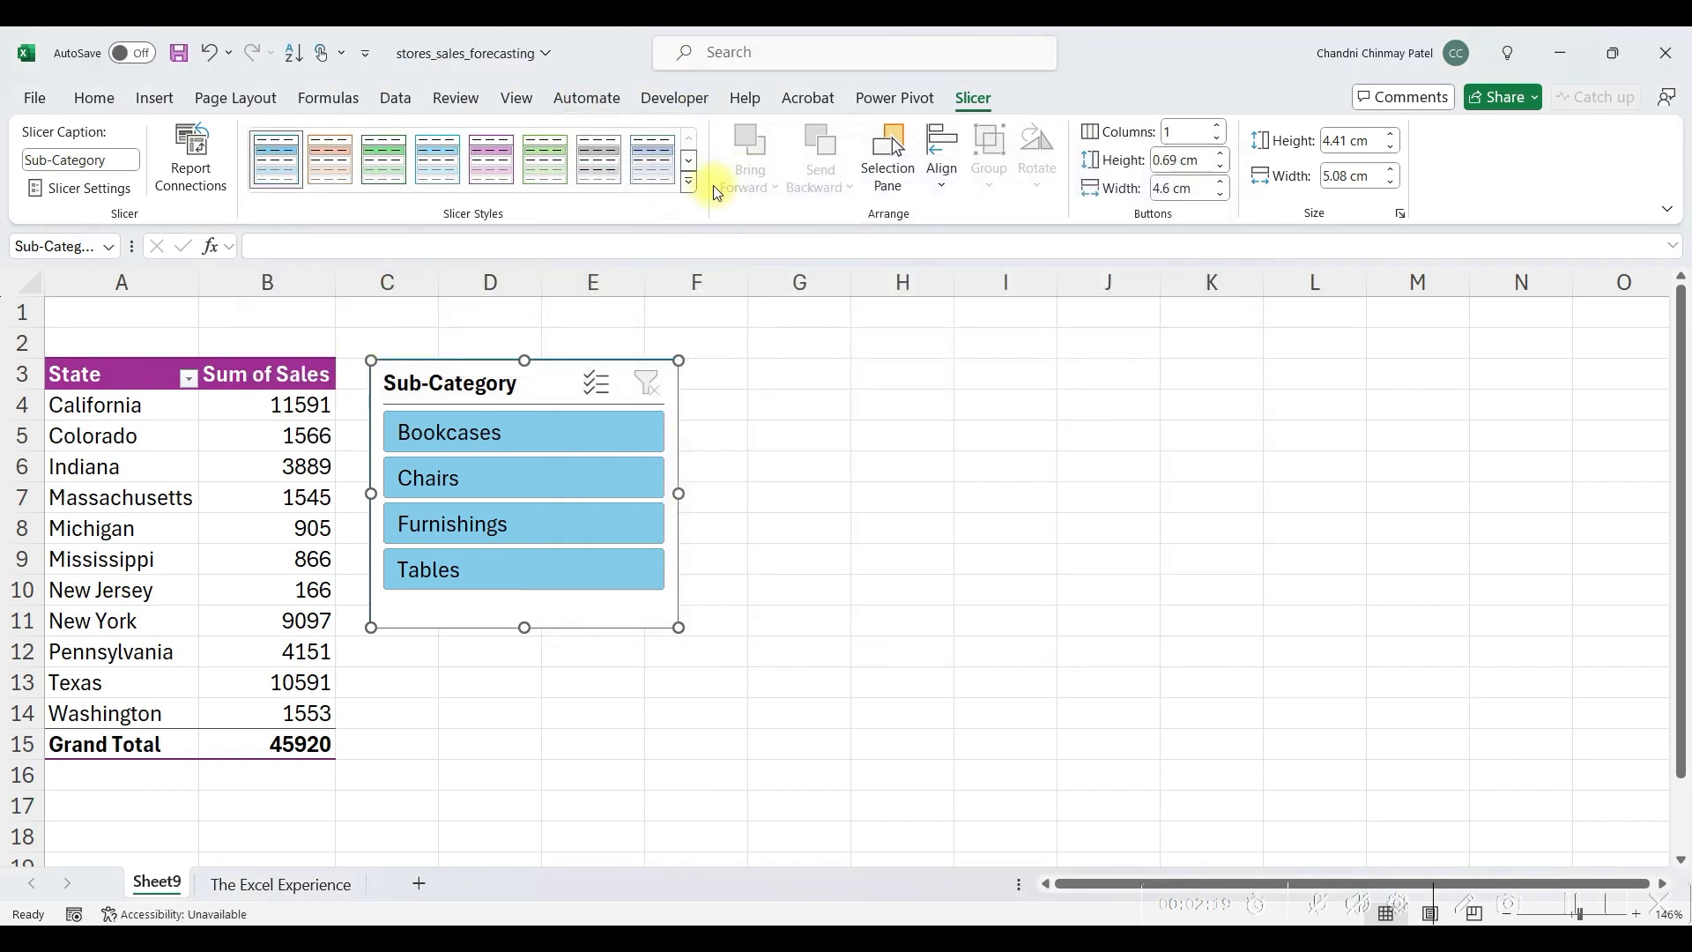
- Apply the dark purple slicer style to the Sub-Category slicer and deselect it
{"action": "left_click", "coordinate": [690, 183]}
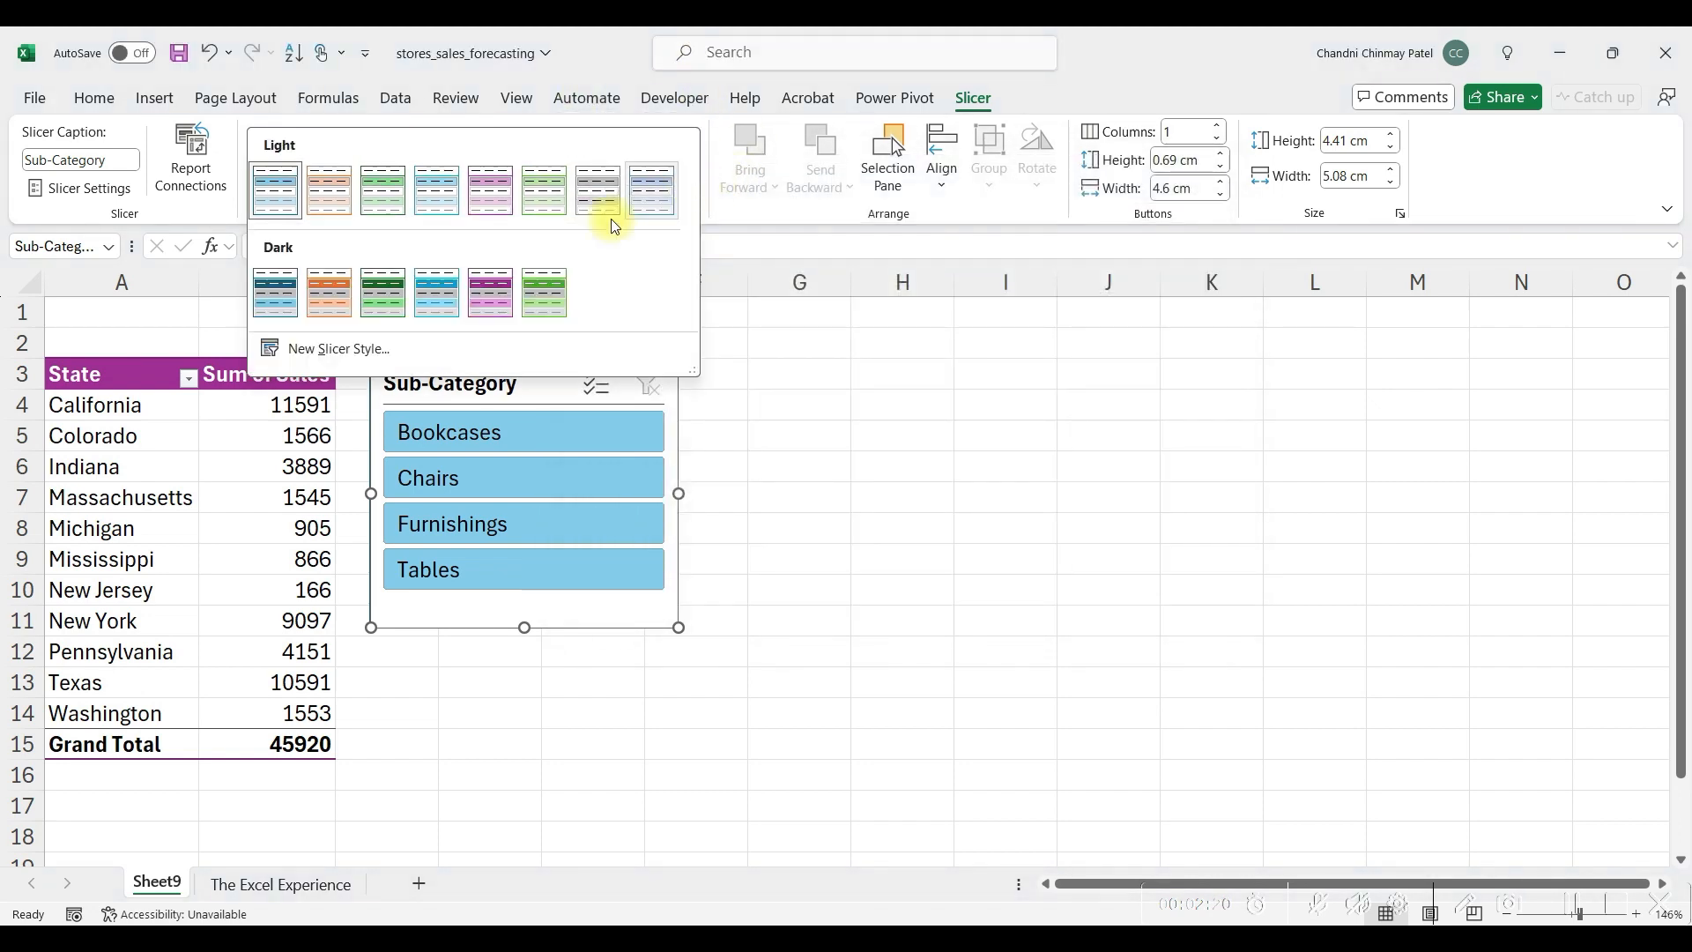
{"action": "left_click", "coordinate": [492, 299]}
{"action": "left_click", "coordinate": [631, 686]}
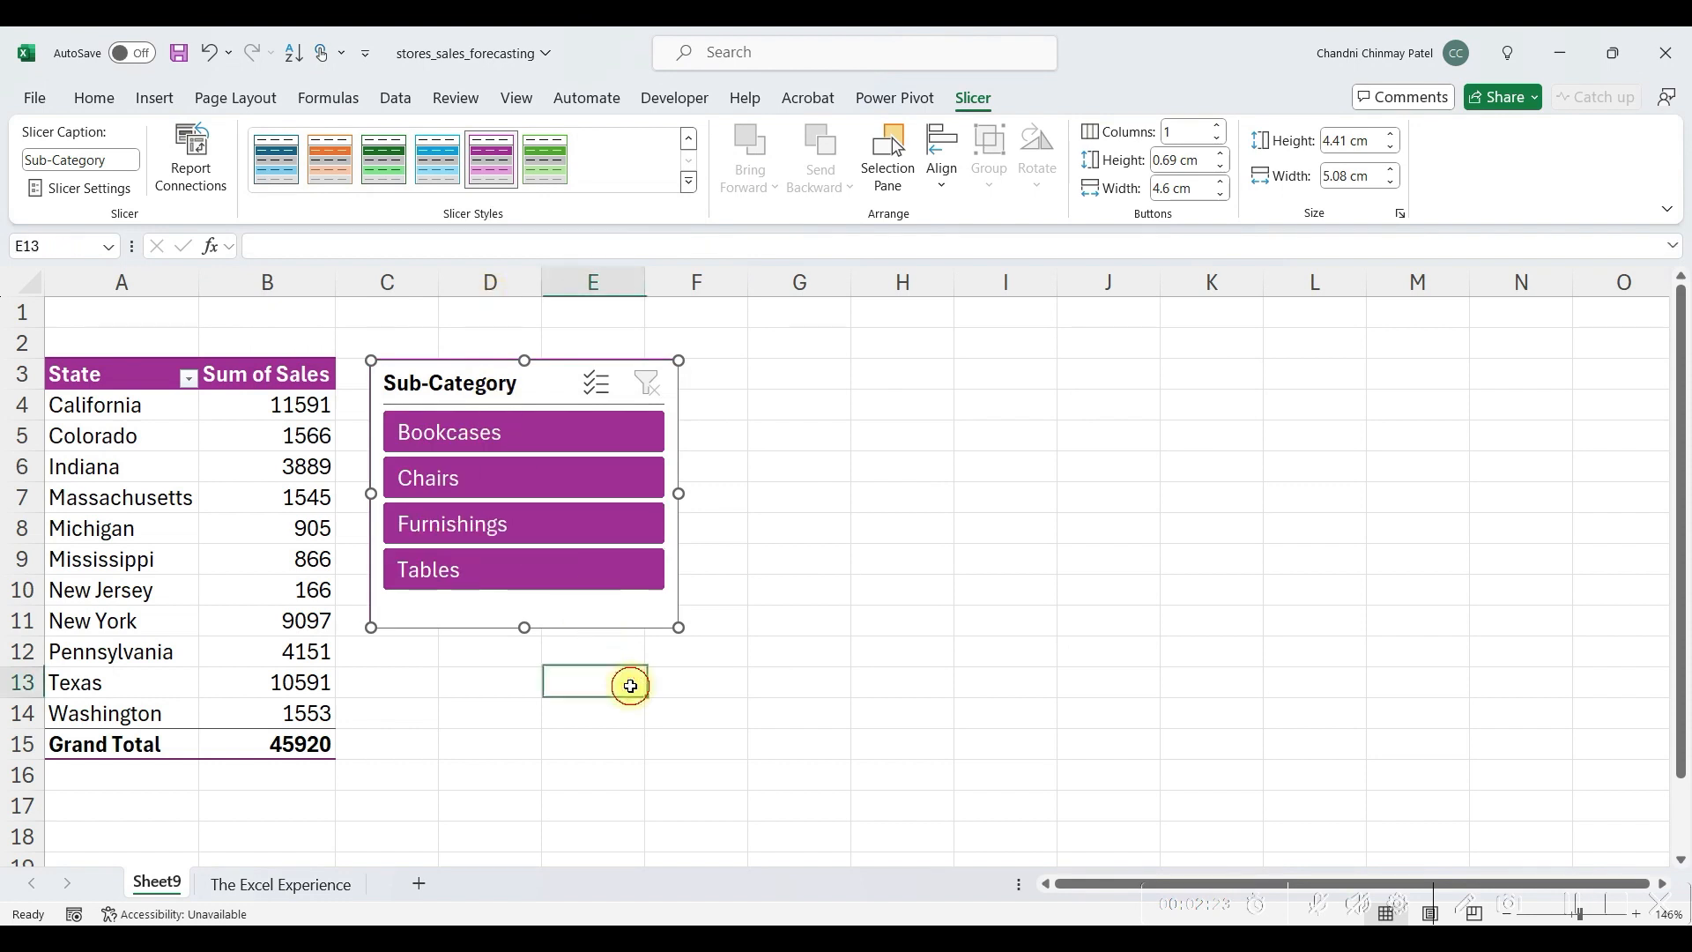
- Change the Sub-Category slicer's header caption to SC in its slicer settings and deselect the slicer
{"action": "left_click", "coordinate": [426, 401]}
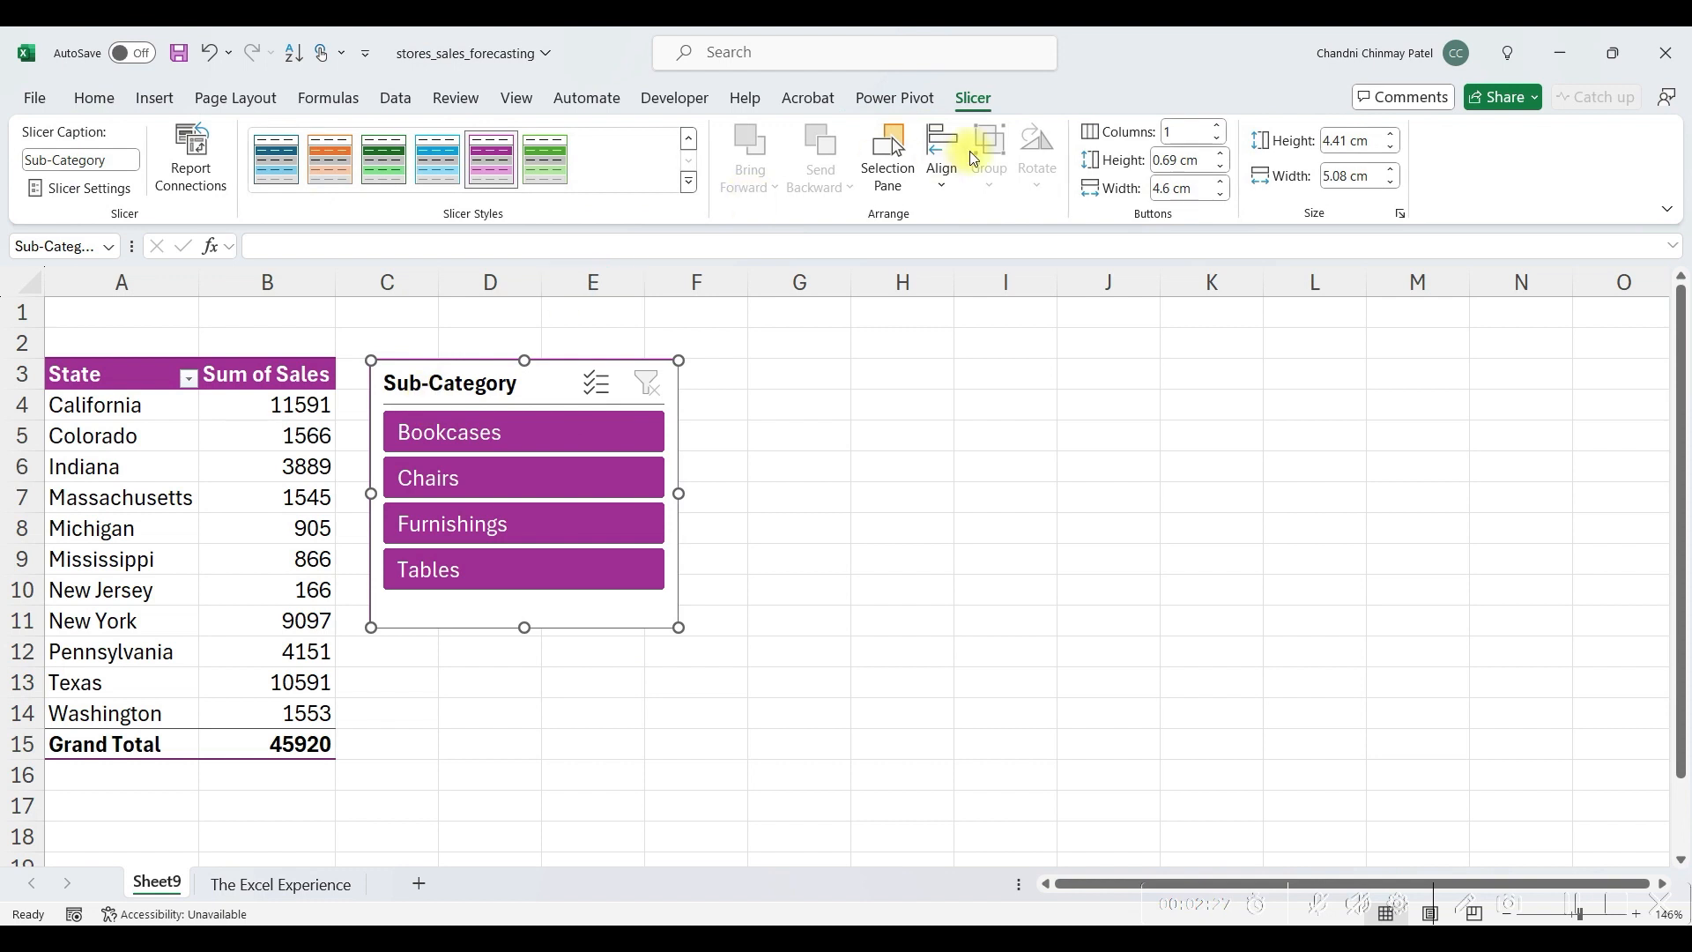
{"action": "left_click", "coordinate": [108, 192]}
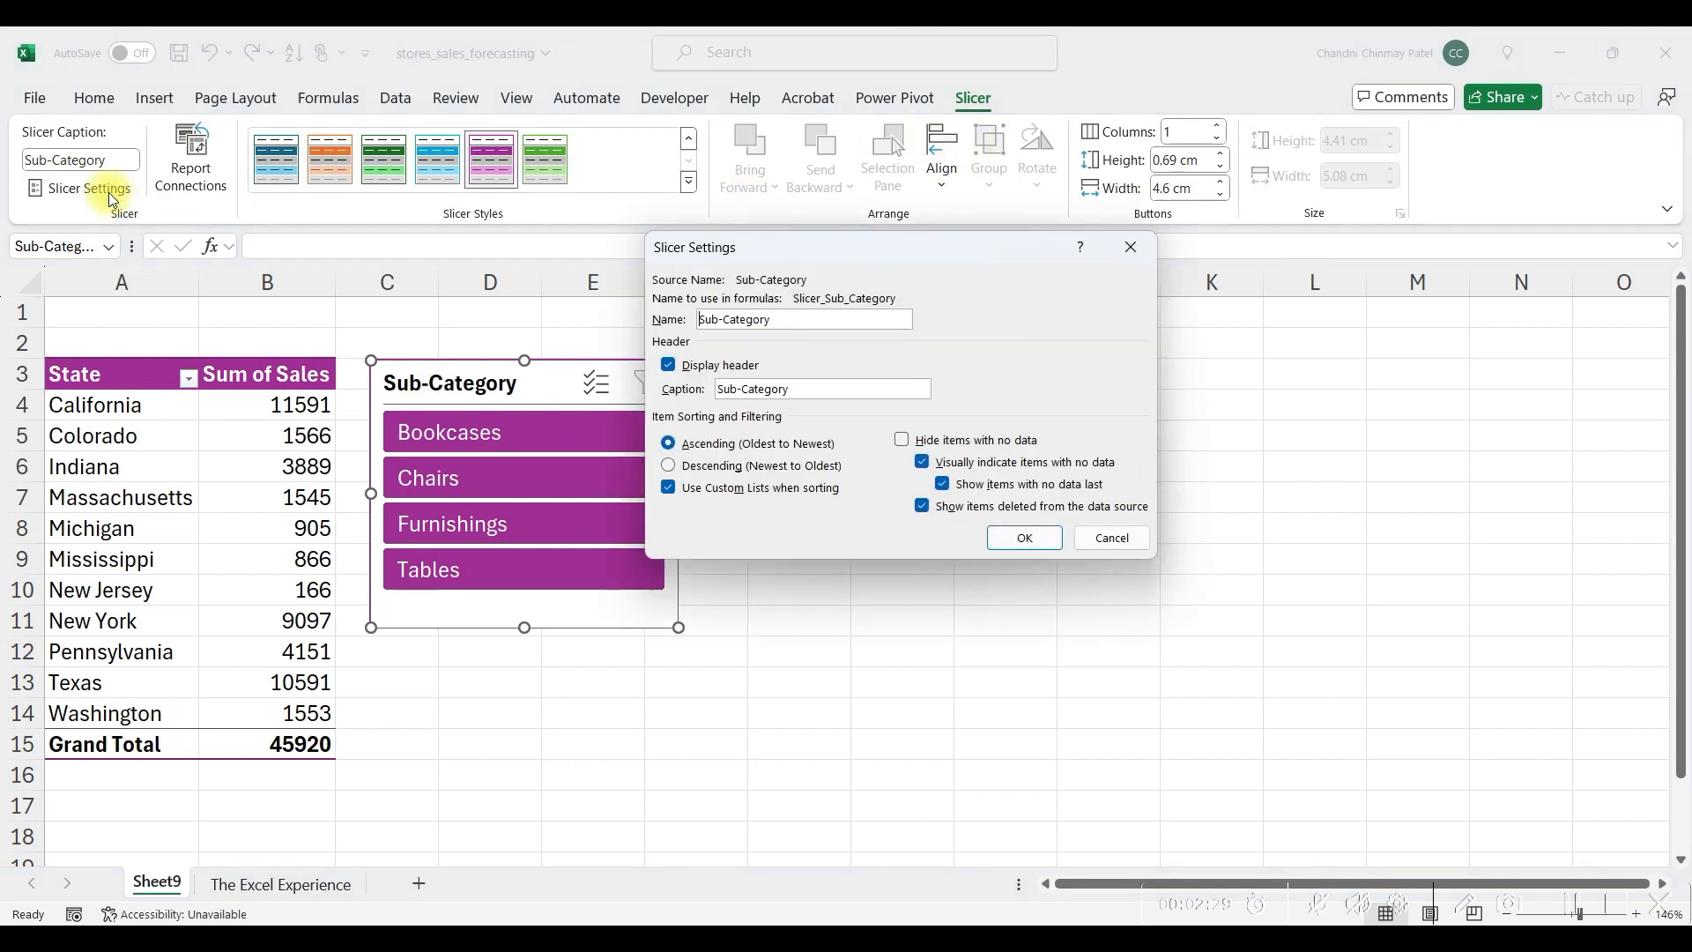
{"action": "left_click_drag", "start_coordinate": [787, 389], "coordinate": [676, 388]}
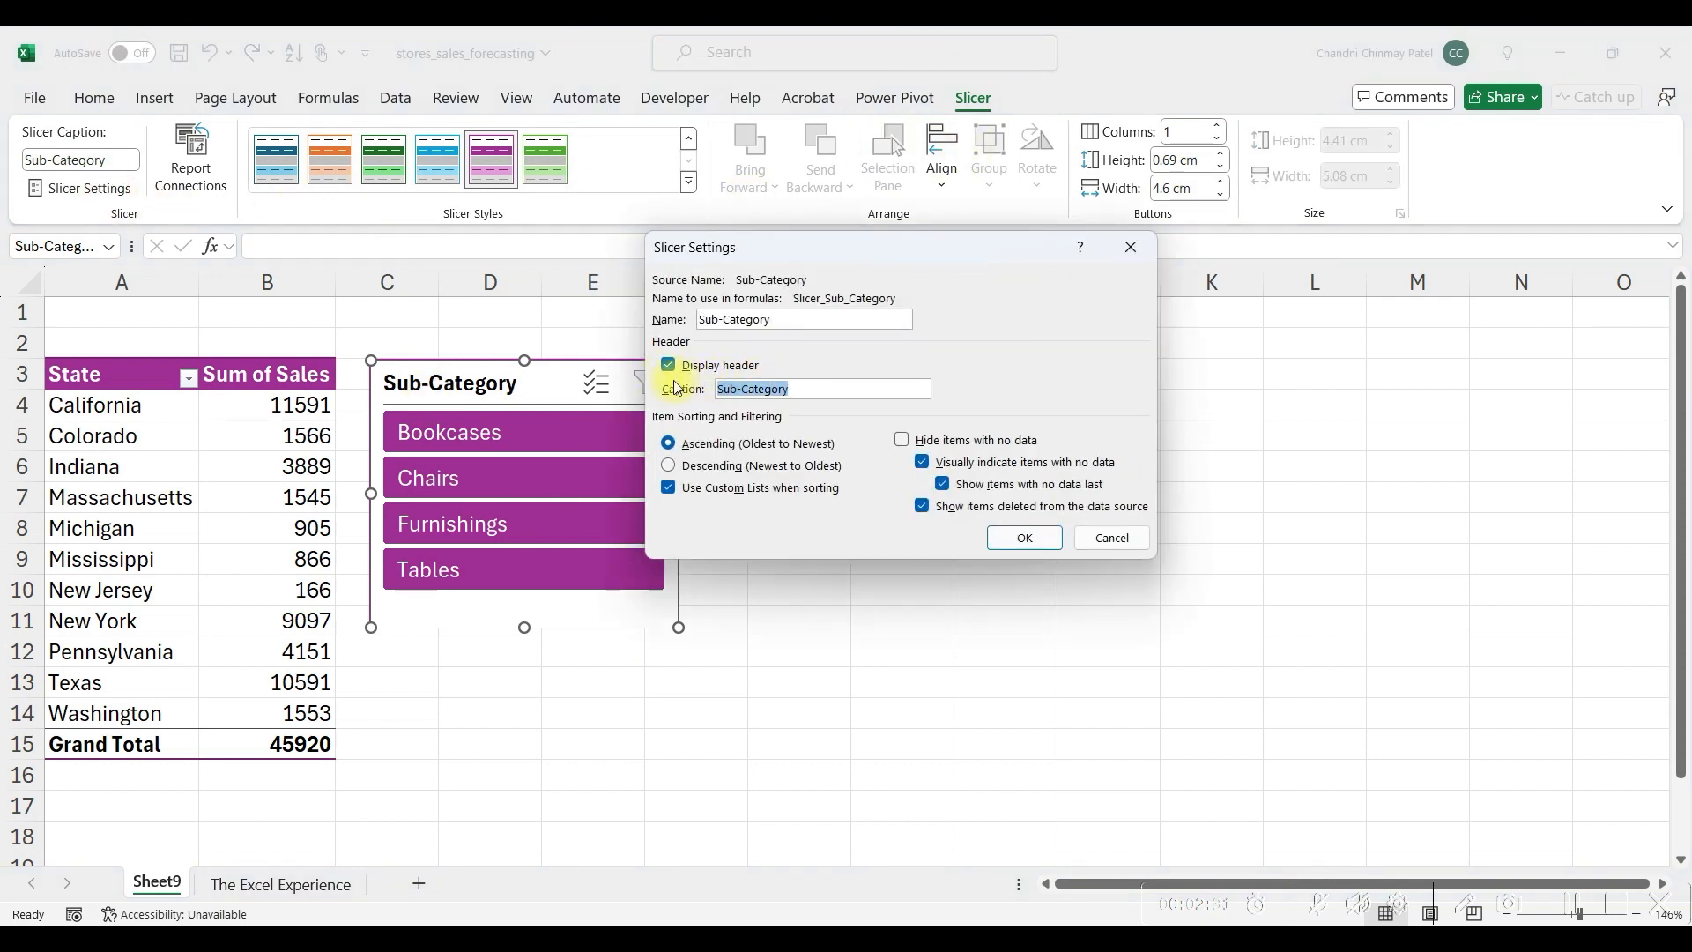
{"action": "type", "text": "SC"}
{"action": "key", "text": "Return"}
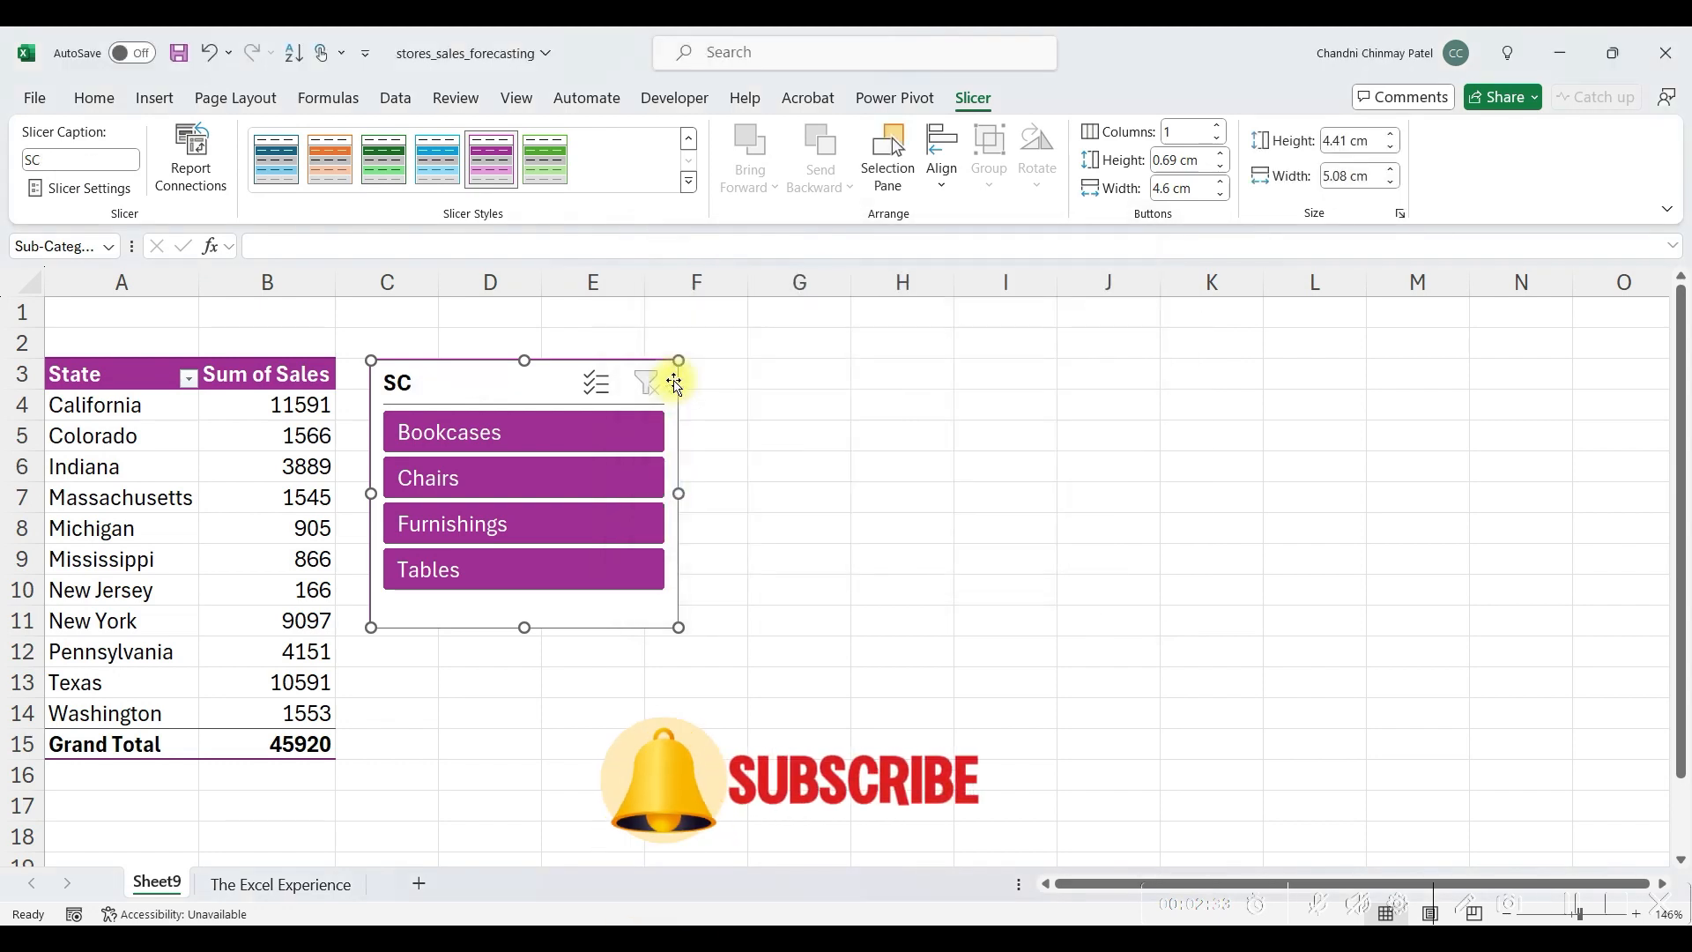
{"action": "left_click", "coordinate": [907, 594]}
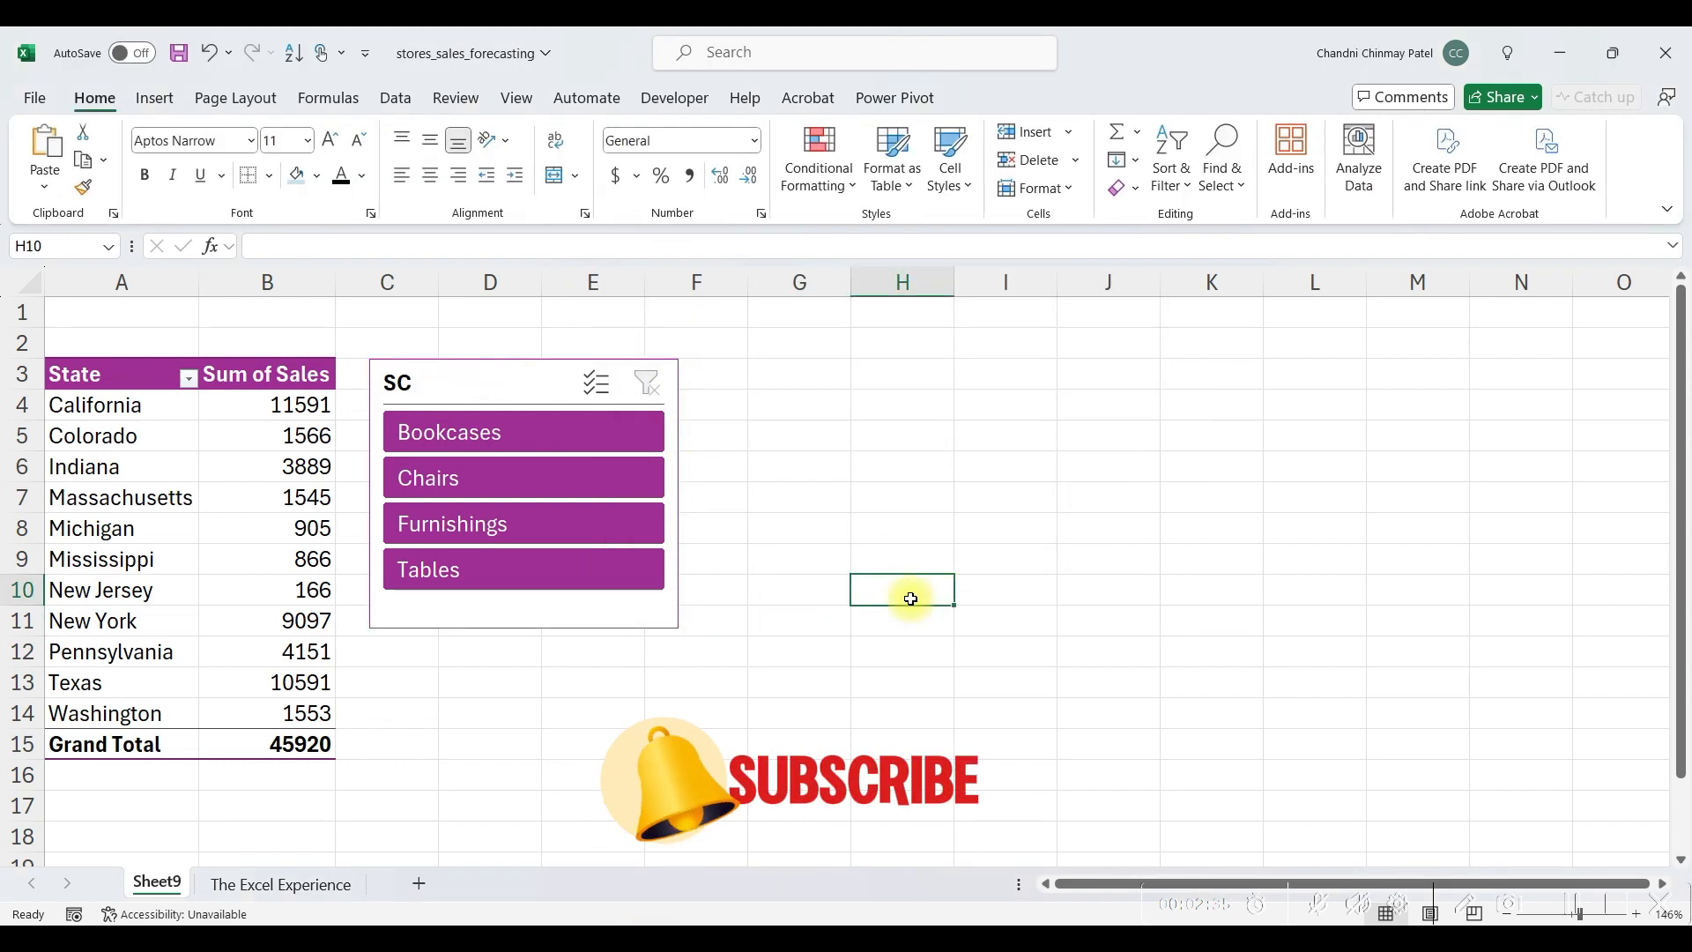
- Hide the header of the SC slicer through its slicer settings and deselect the slicer
{"action": "left_click", "coordinate": [586, 610]}
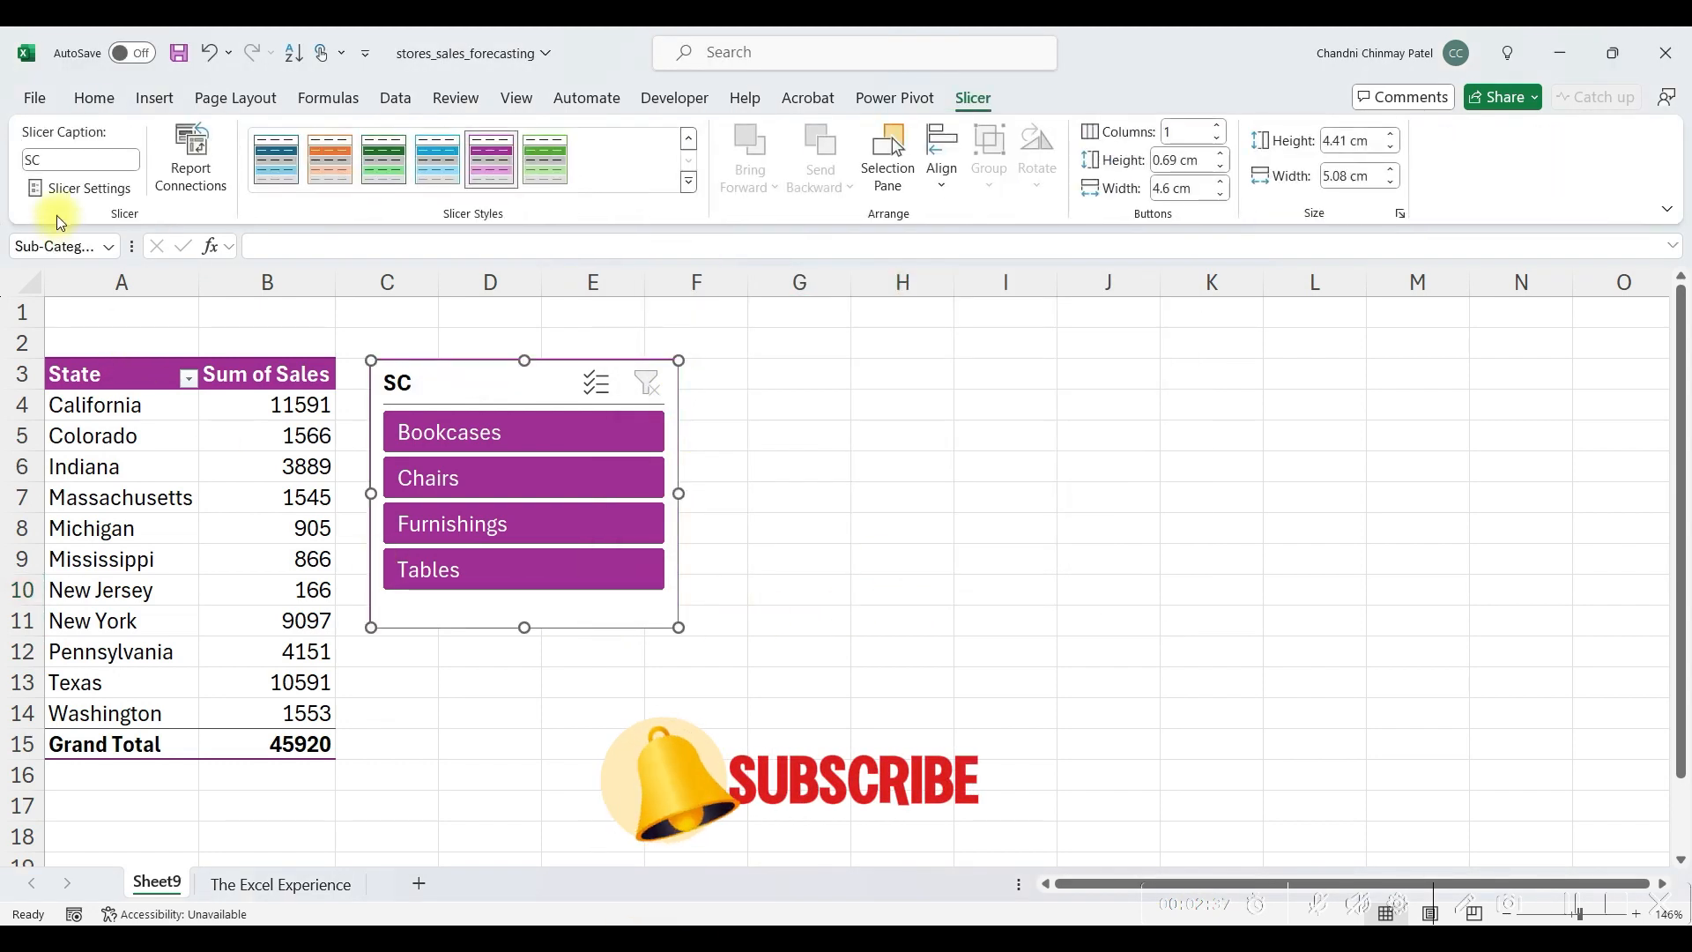
{"action": "left_click", "coordinate": [75, 199]}
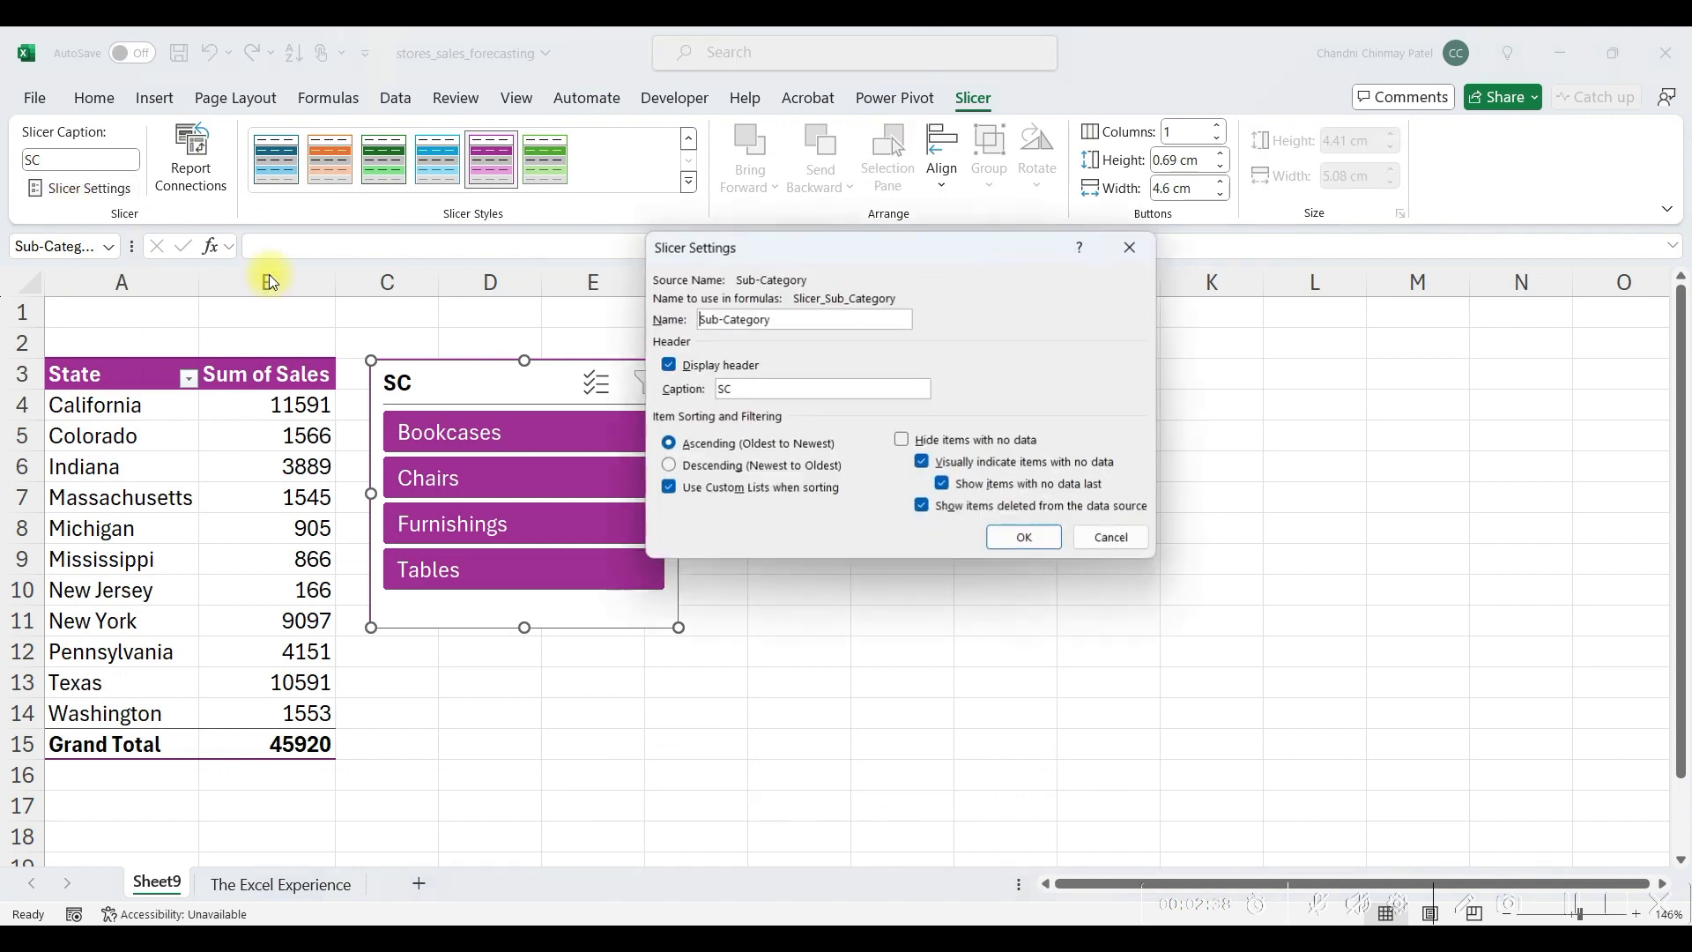
{"action": "left_click", "coordinate": [669, 367]}
{"action": "key", "text": "Return"}
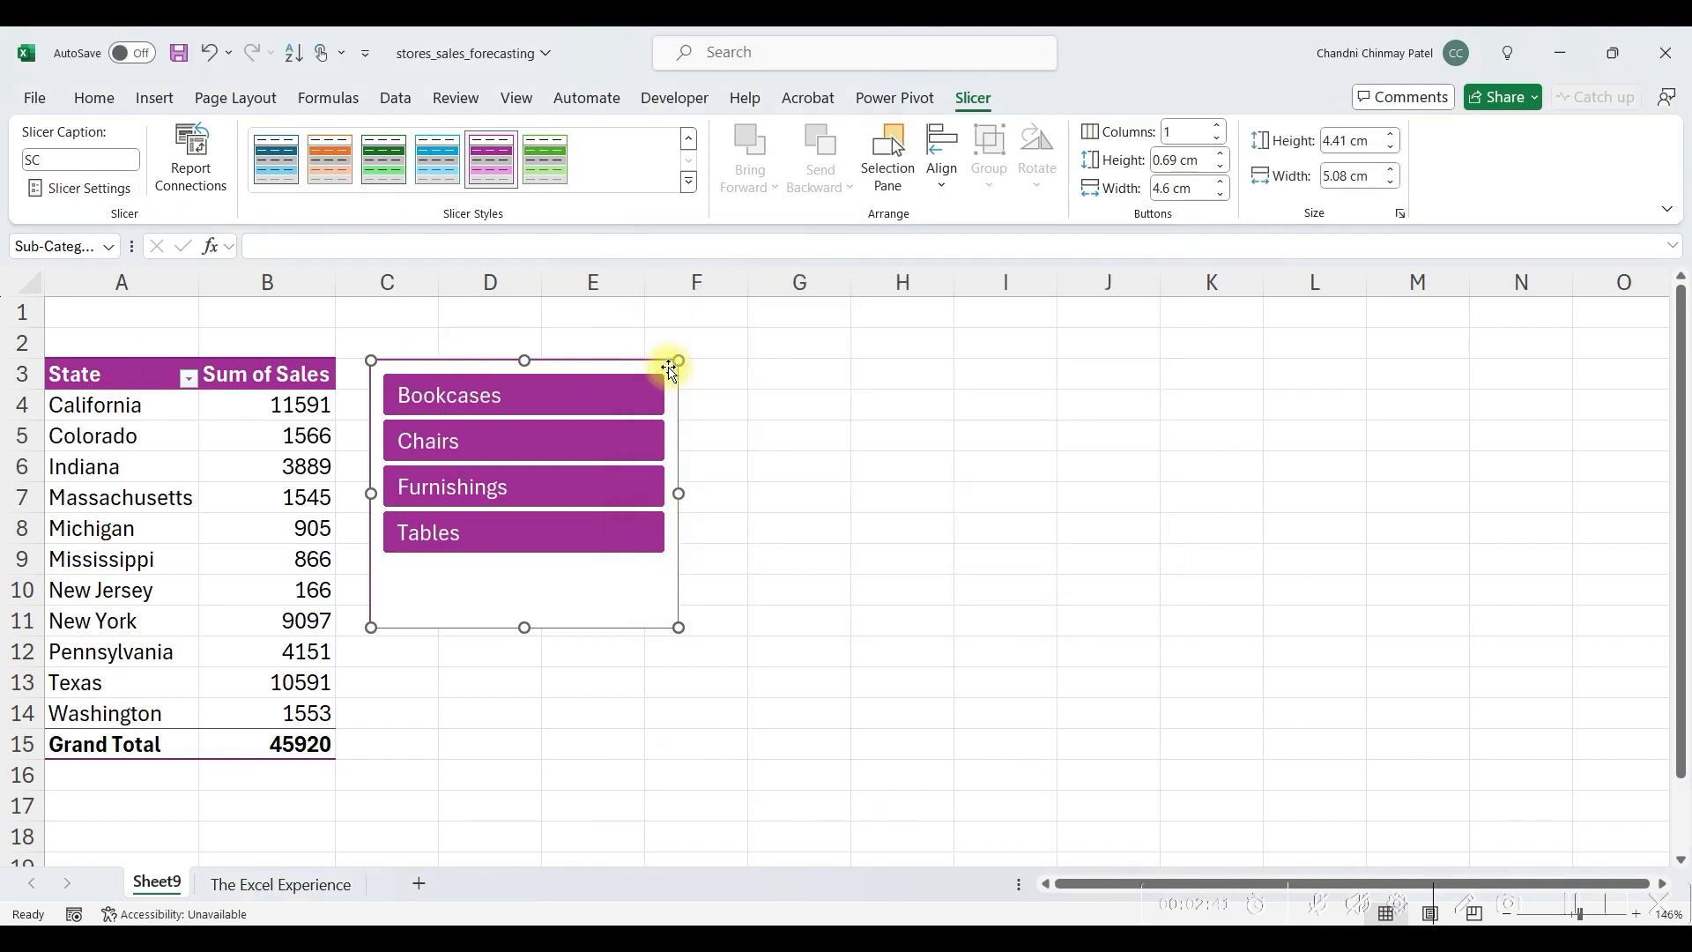
{"action": "left_click", "coordinate": [862, 469]}
- Turn the header display of the Sub-Category slicer back on in its slicer settings
{"action": "left_click", "coordinate": [621, 586]}
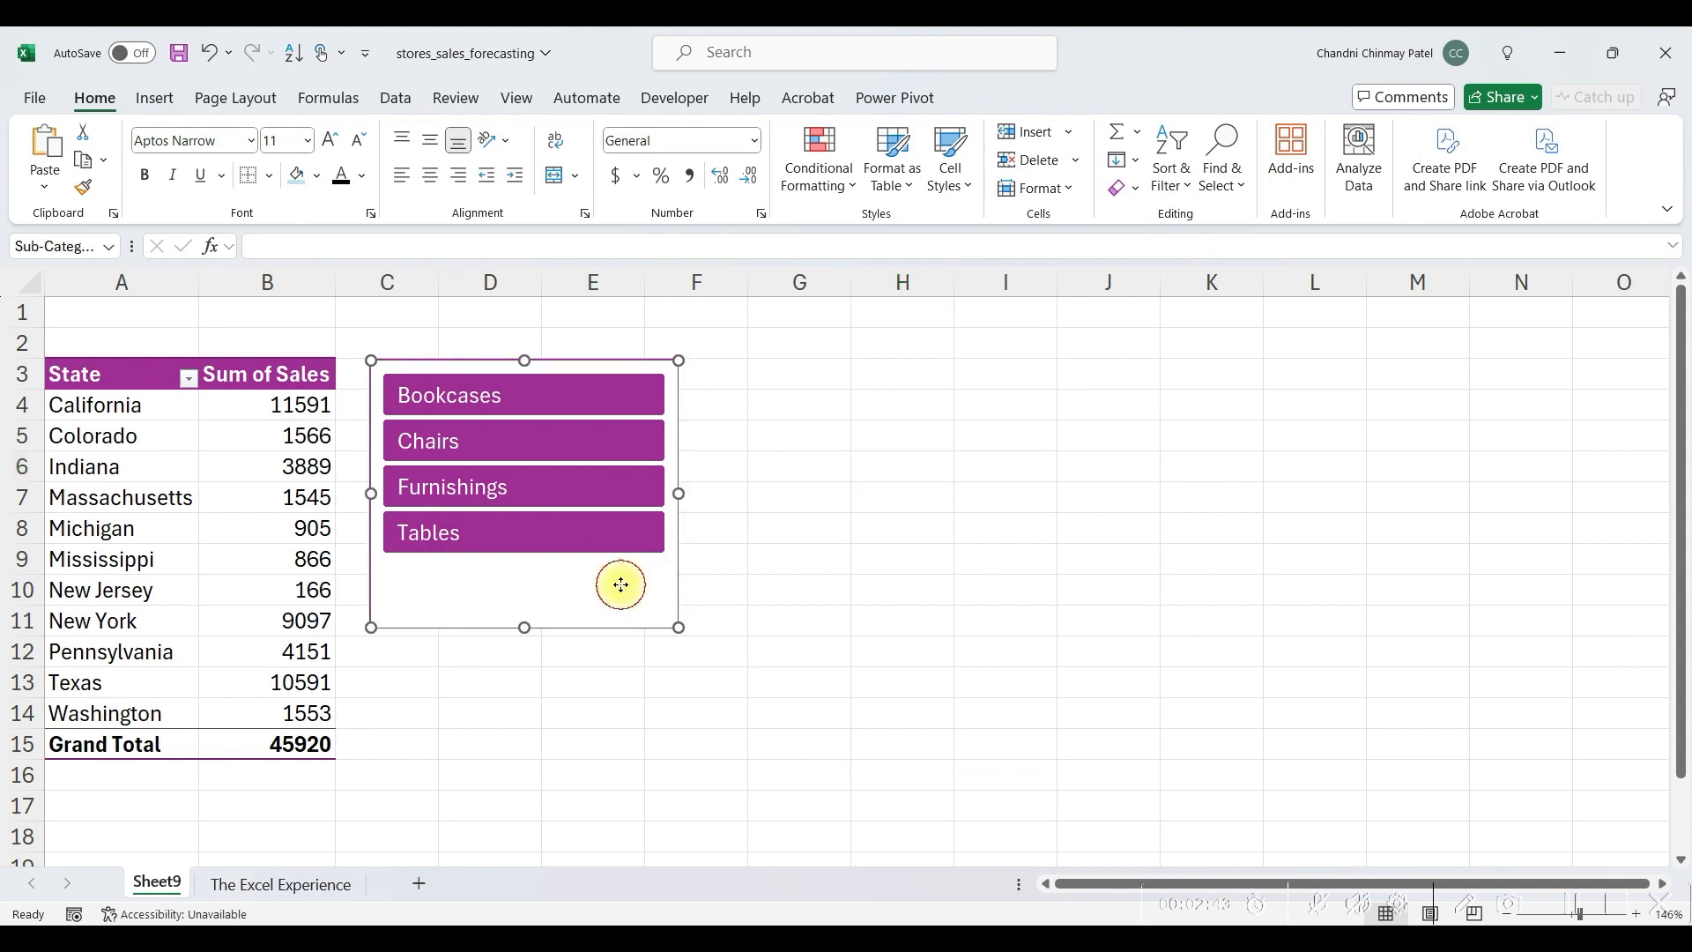
{"action": "left_click", "coordinate": [56, 185]}
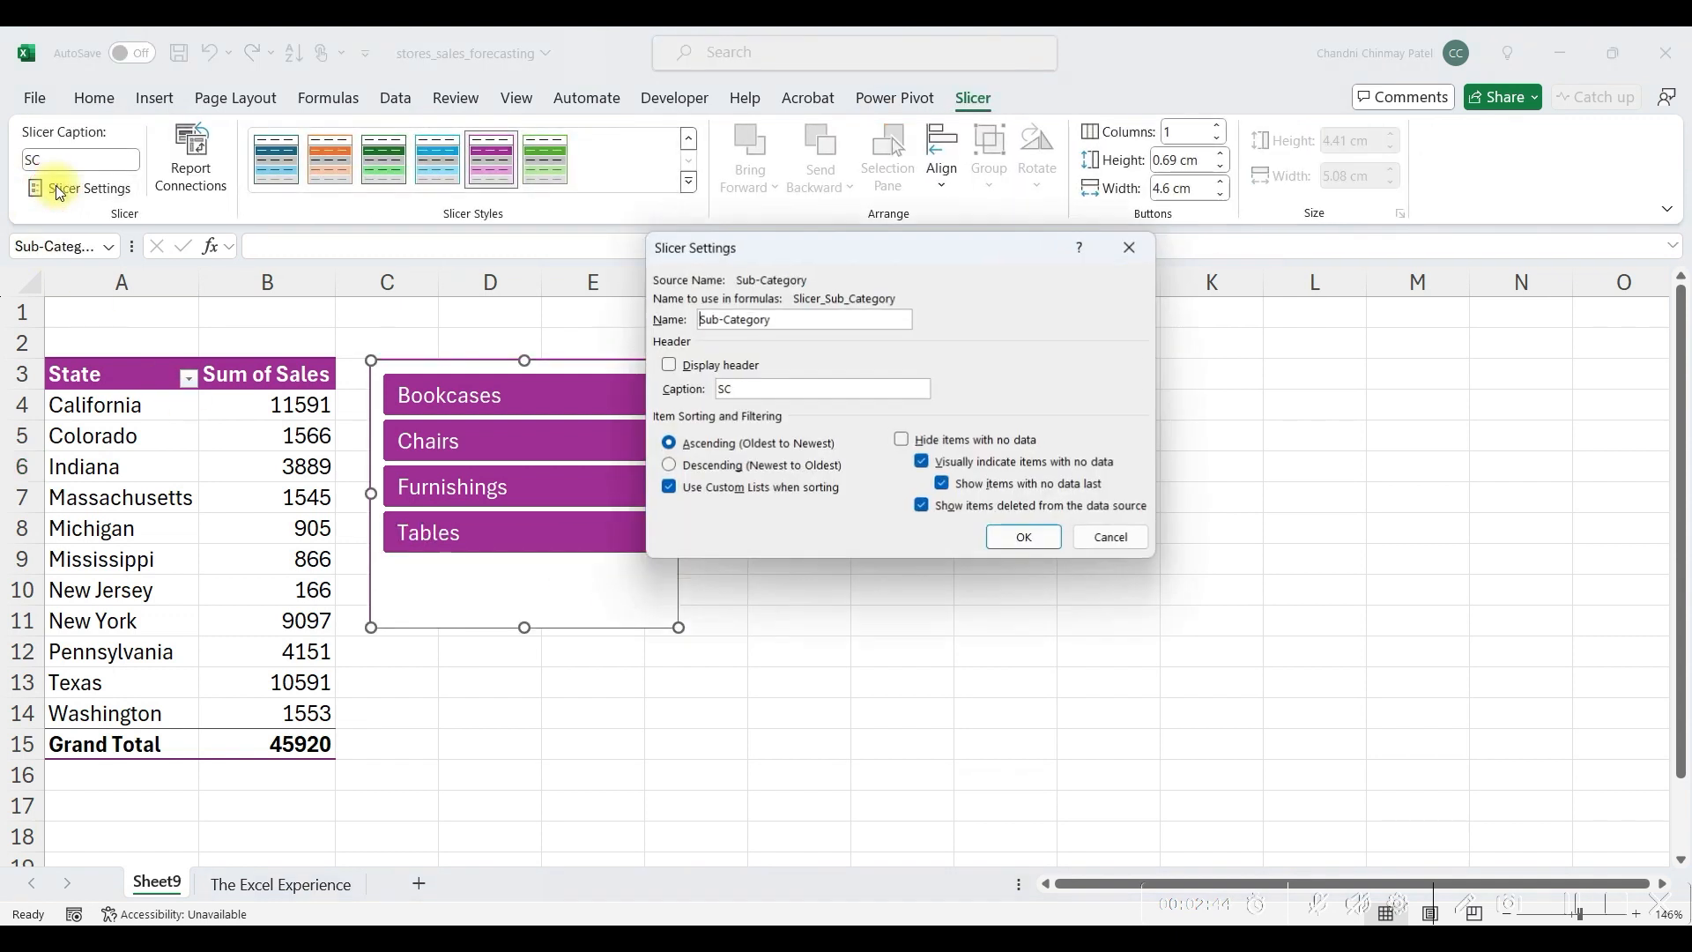
{"action": "left_click", "coordinate": [670, 366]}
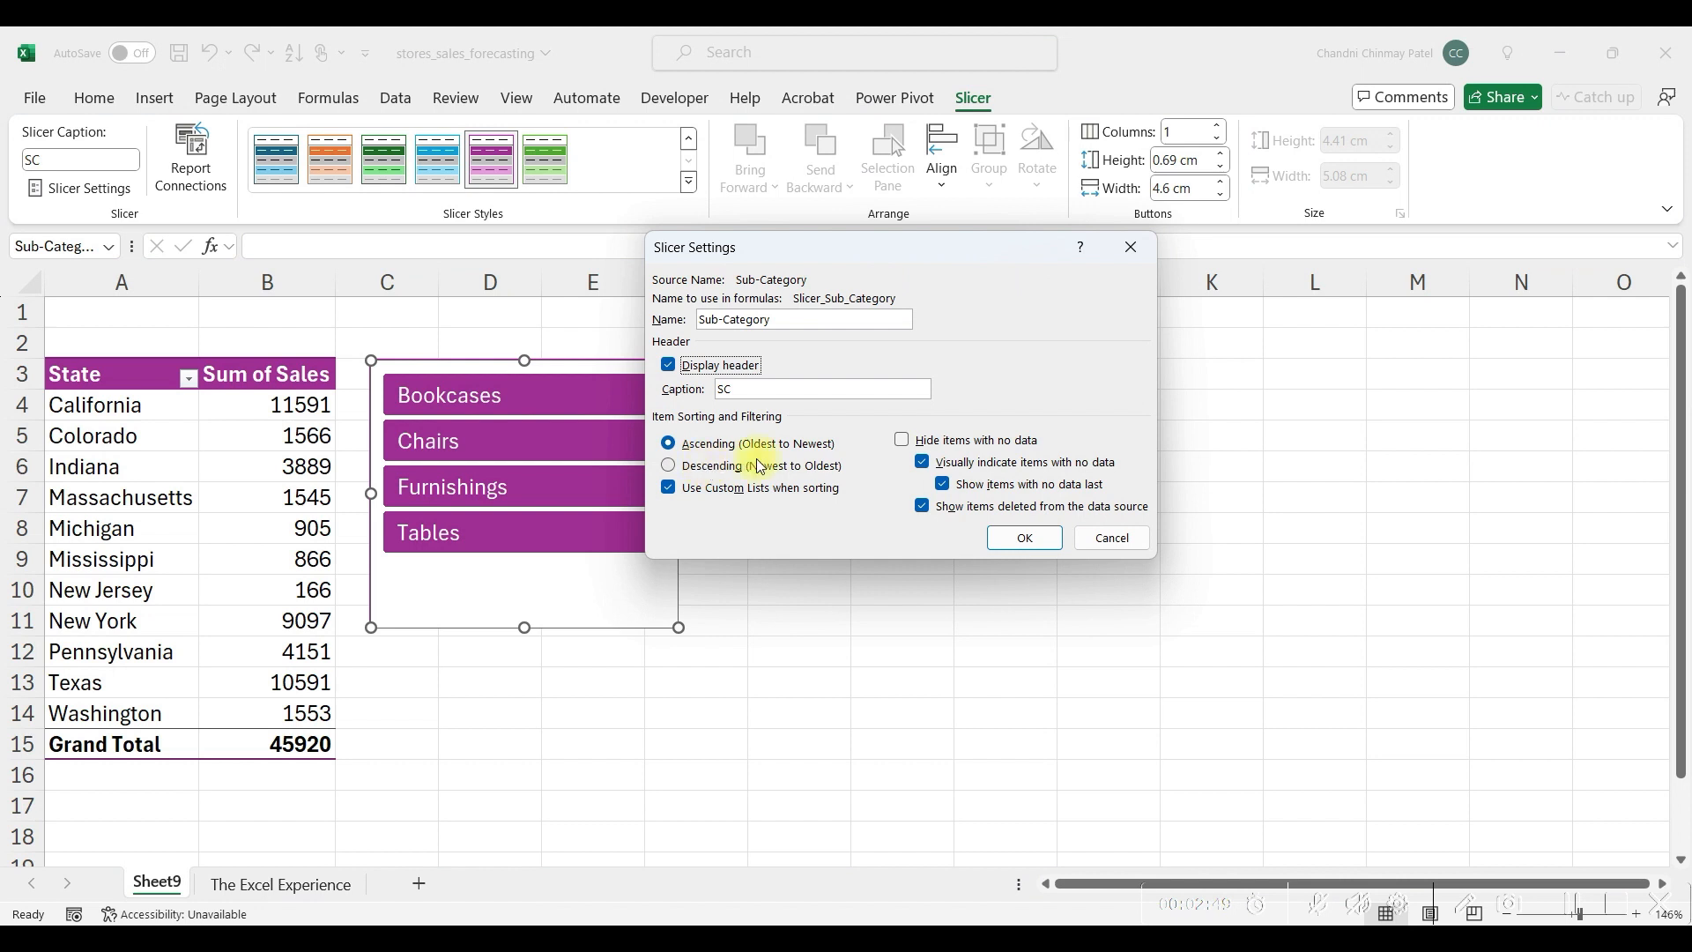
{"action": "left_click", "coordinate": [1040, 540]}
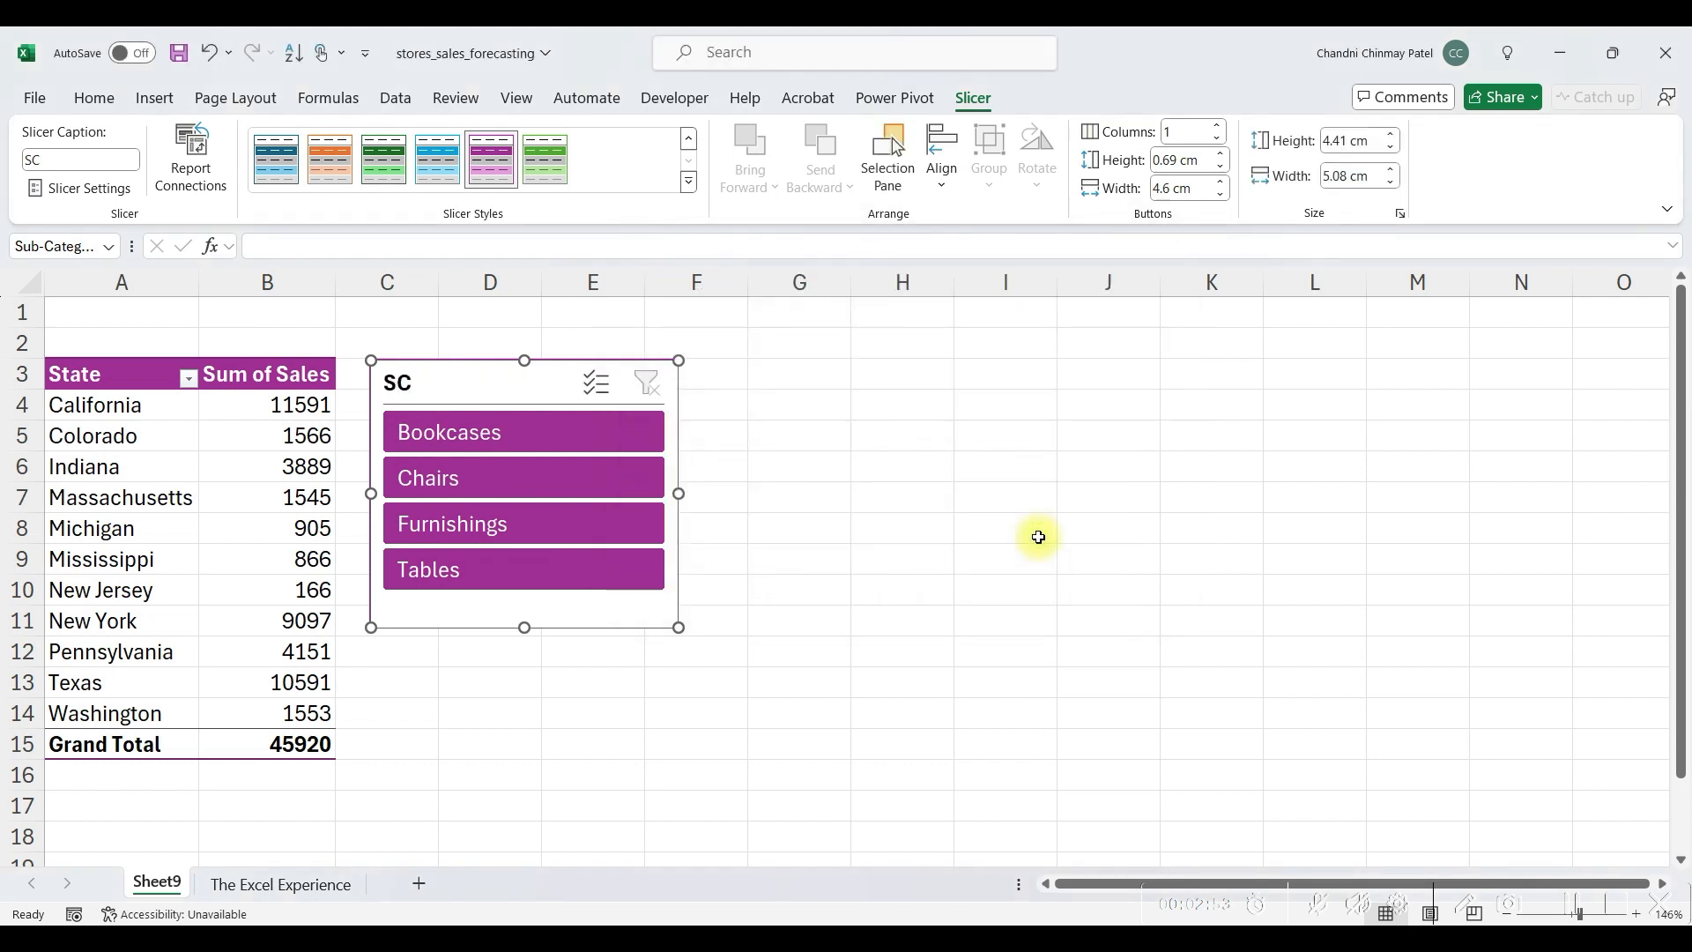
{"action": "left_click", "coordinate": [1038, 538]}
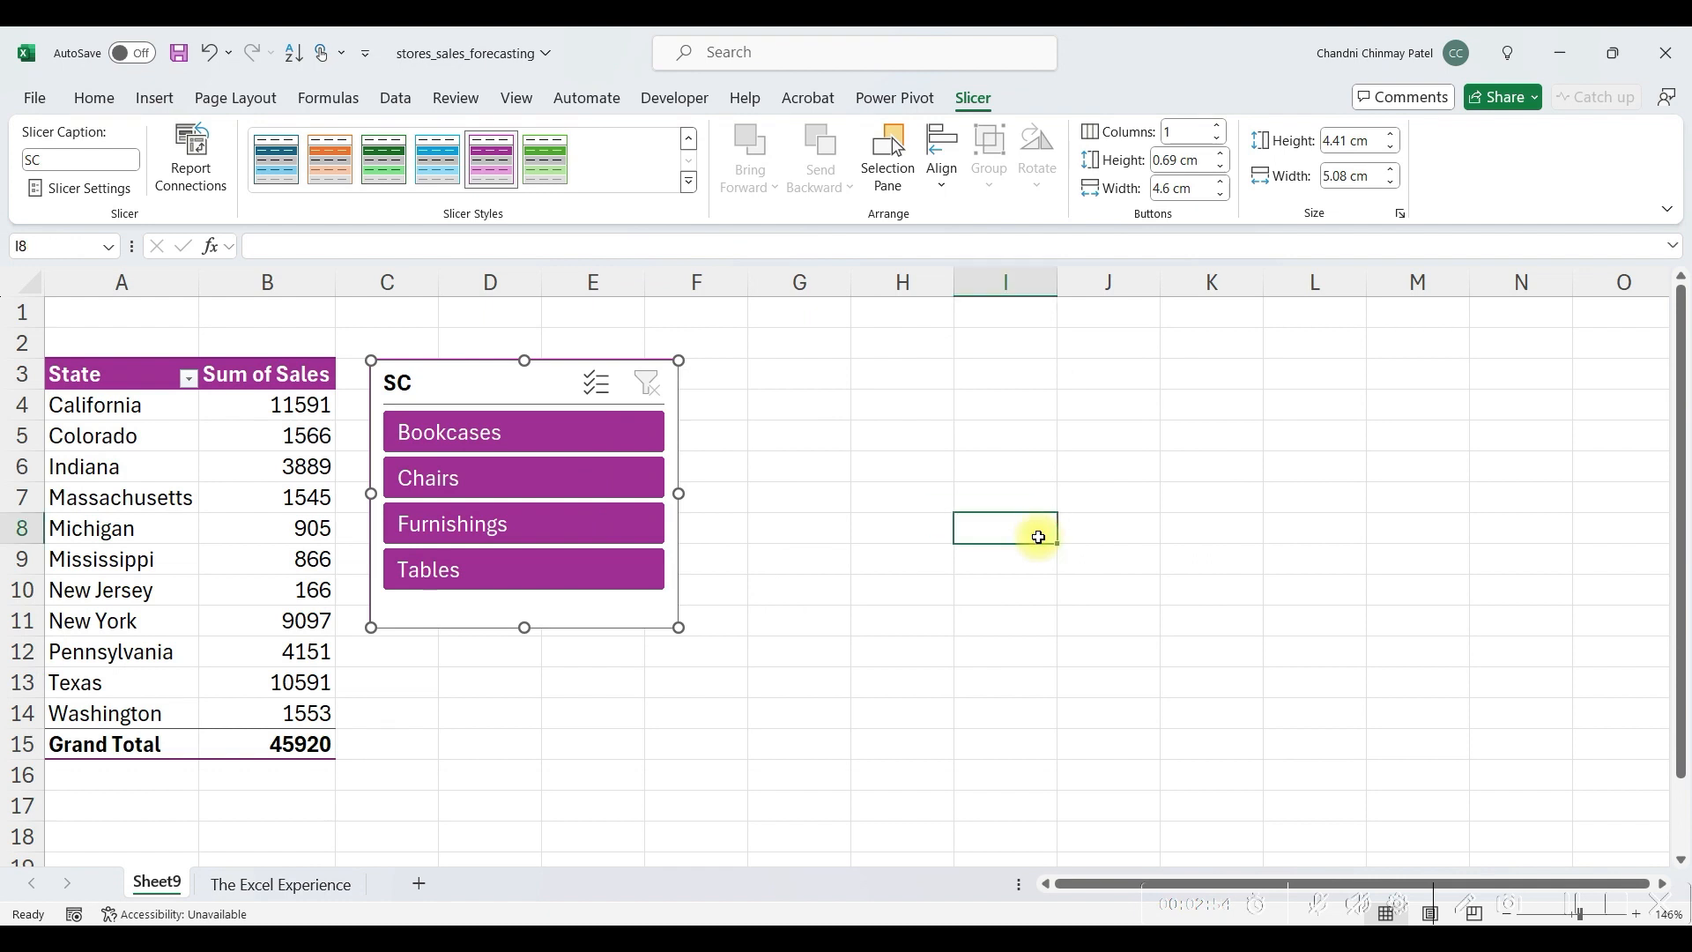
- Arrange the SC slicer's buttons in 2 columns and resize the slicer to about 5.88 cm wide and 2.72 cm high
{"action": "left_click", "coordinate": [603, 611]}
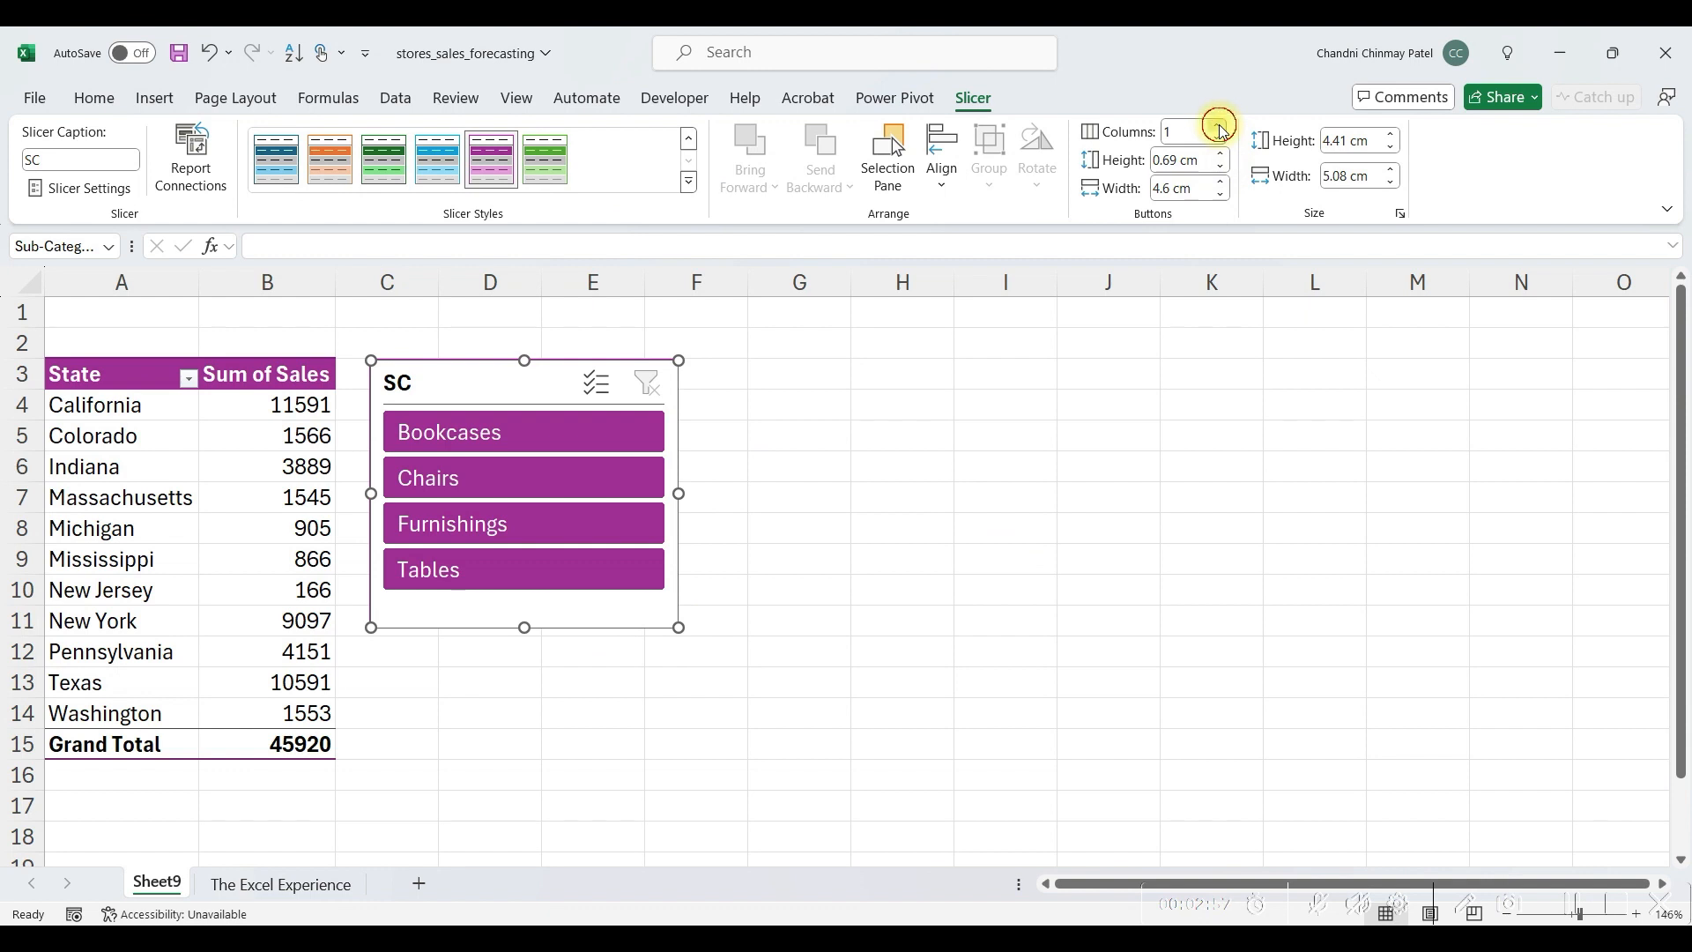
{"action": "left_click", "coordinate": [1220, 128]}
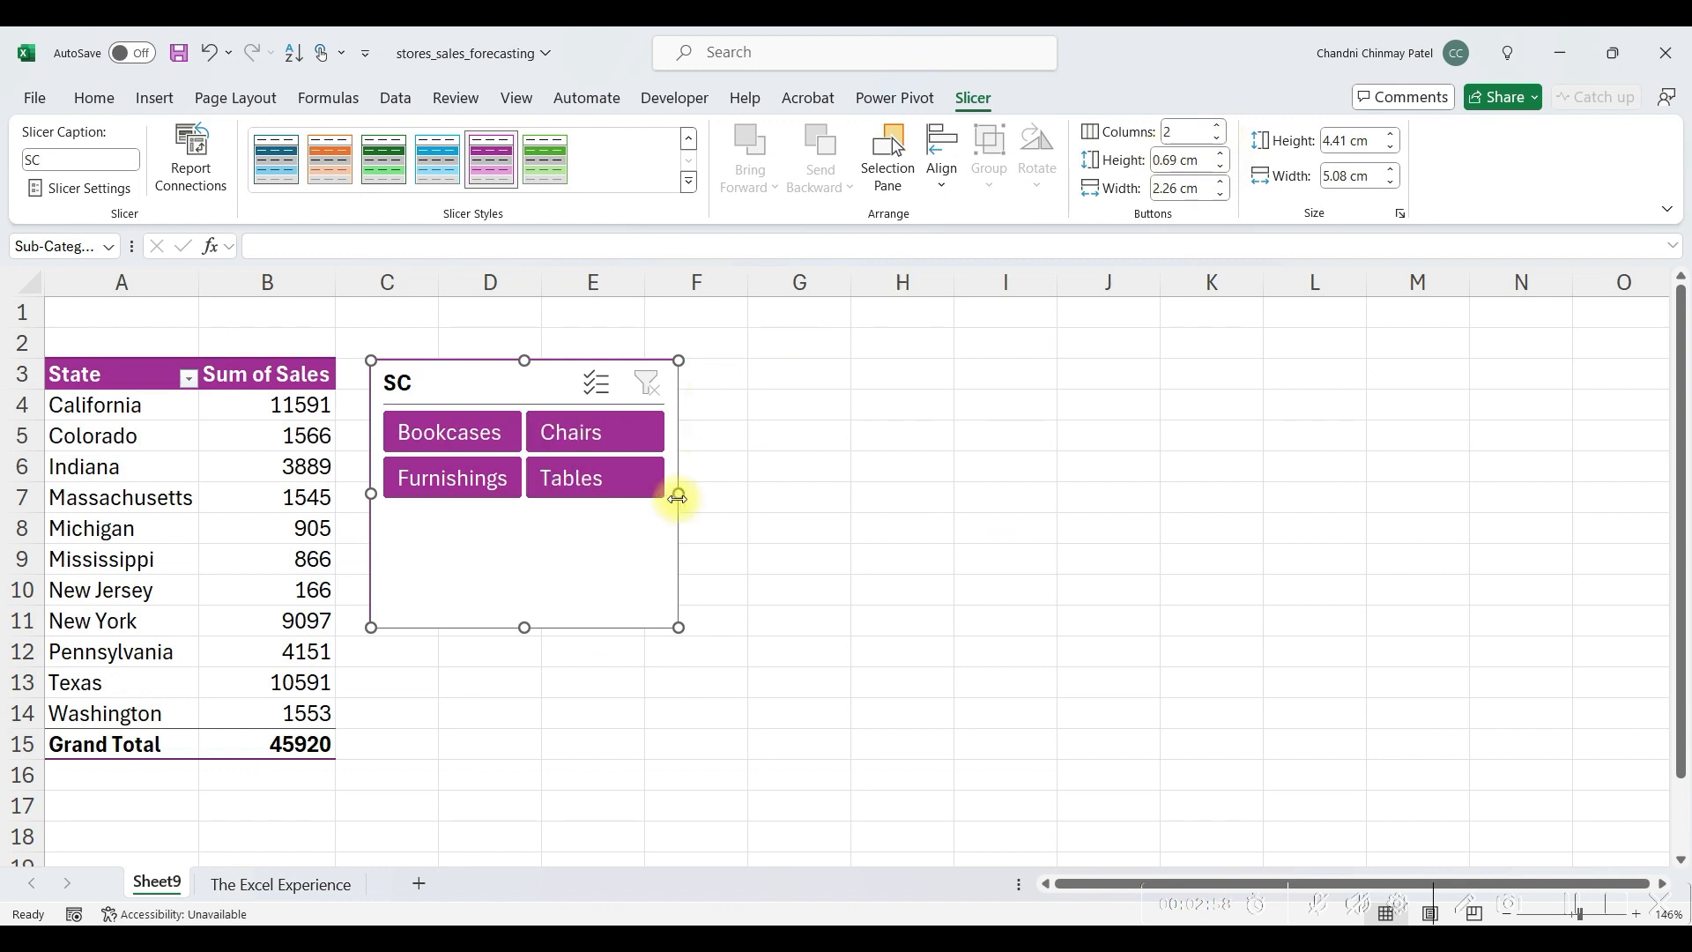
{"action": "left_click_drag", "start_coordinate": [677, 497], "coordinate": [728, 493]}
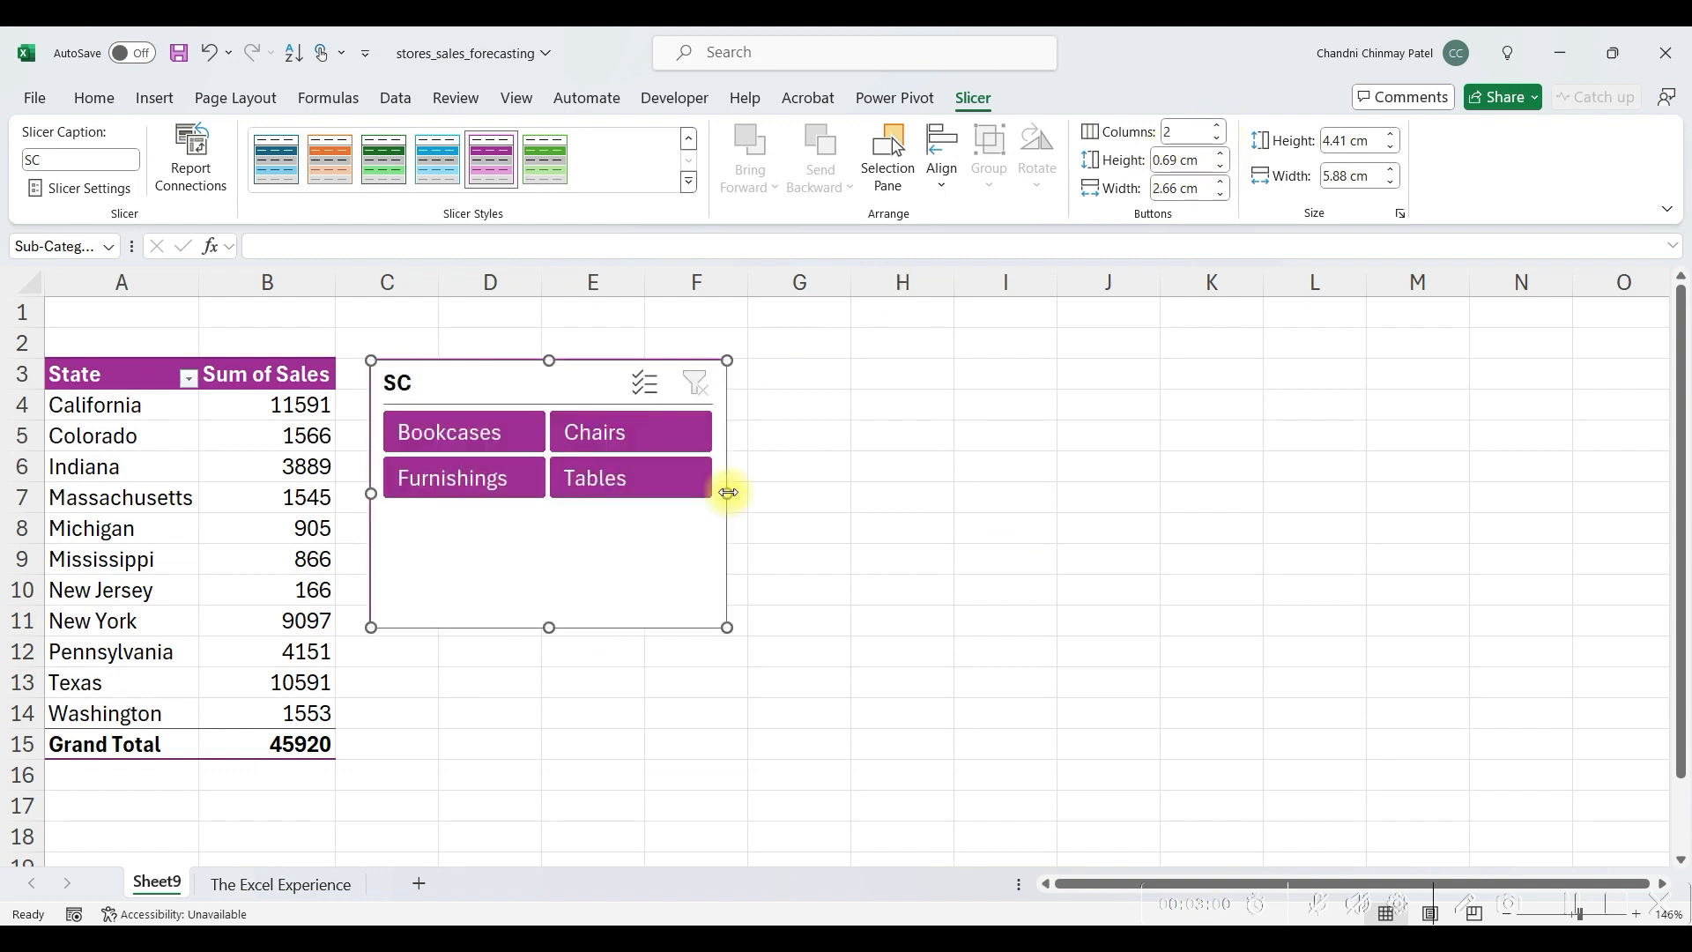
{"action": "left_click_drag", "start_coordinate": [546, 628], "coordinate": [554, 525]}
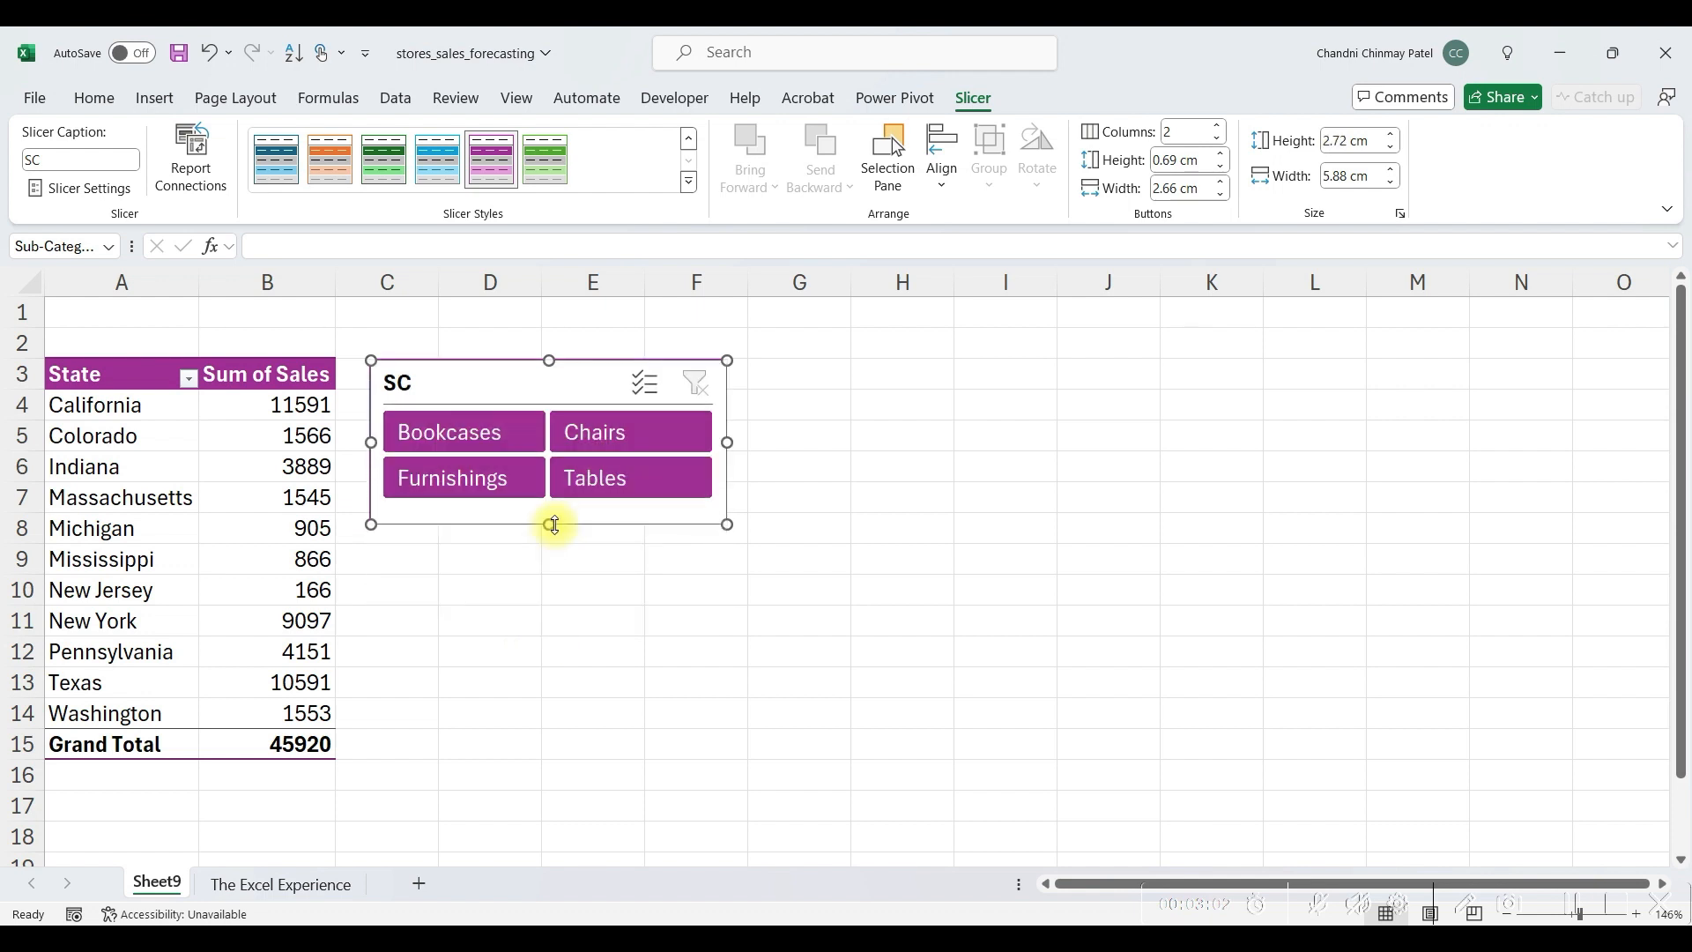
{"action": "left_click", "coordinate": [549, 589]}
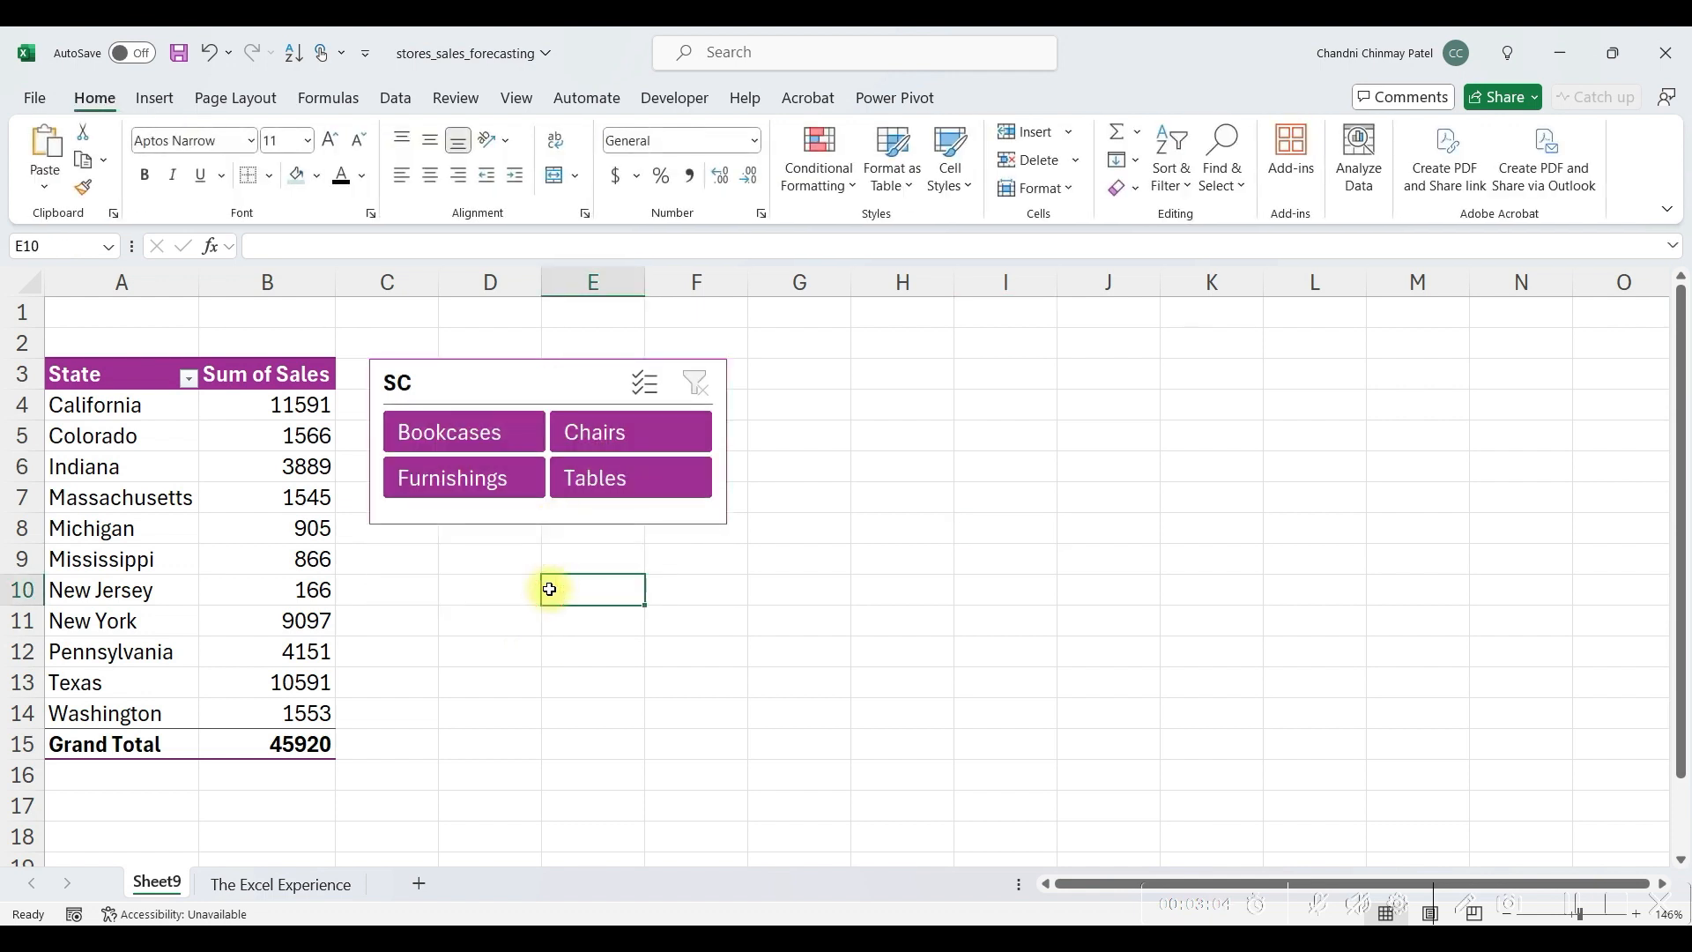
- Enable multi-select on the SC slicer, exclude Chairs, Bookcases and Tables to leave Furnishings, and clear the filter
{"action": "left_click", "coordinate": [653, 388]}
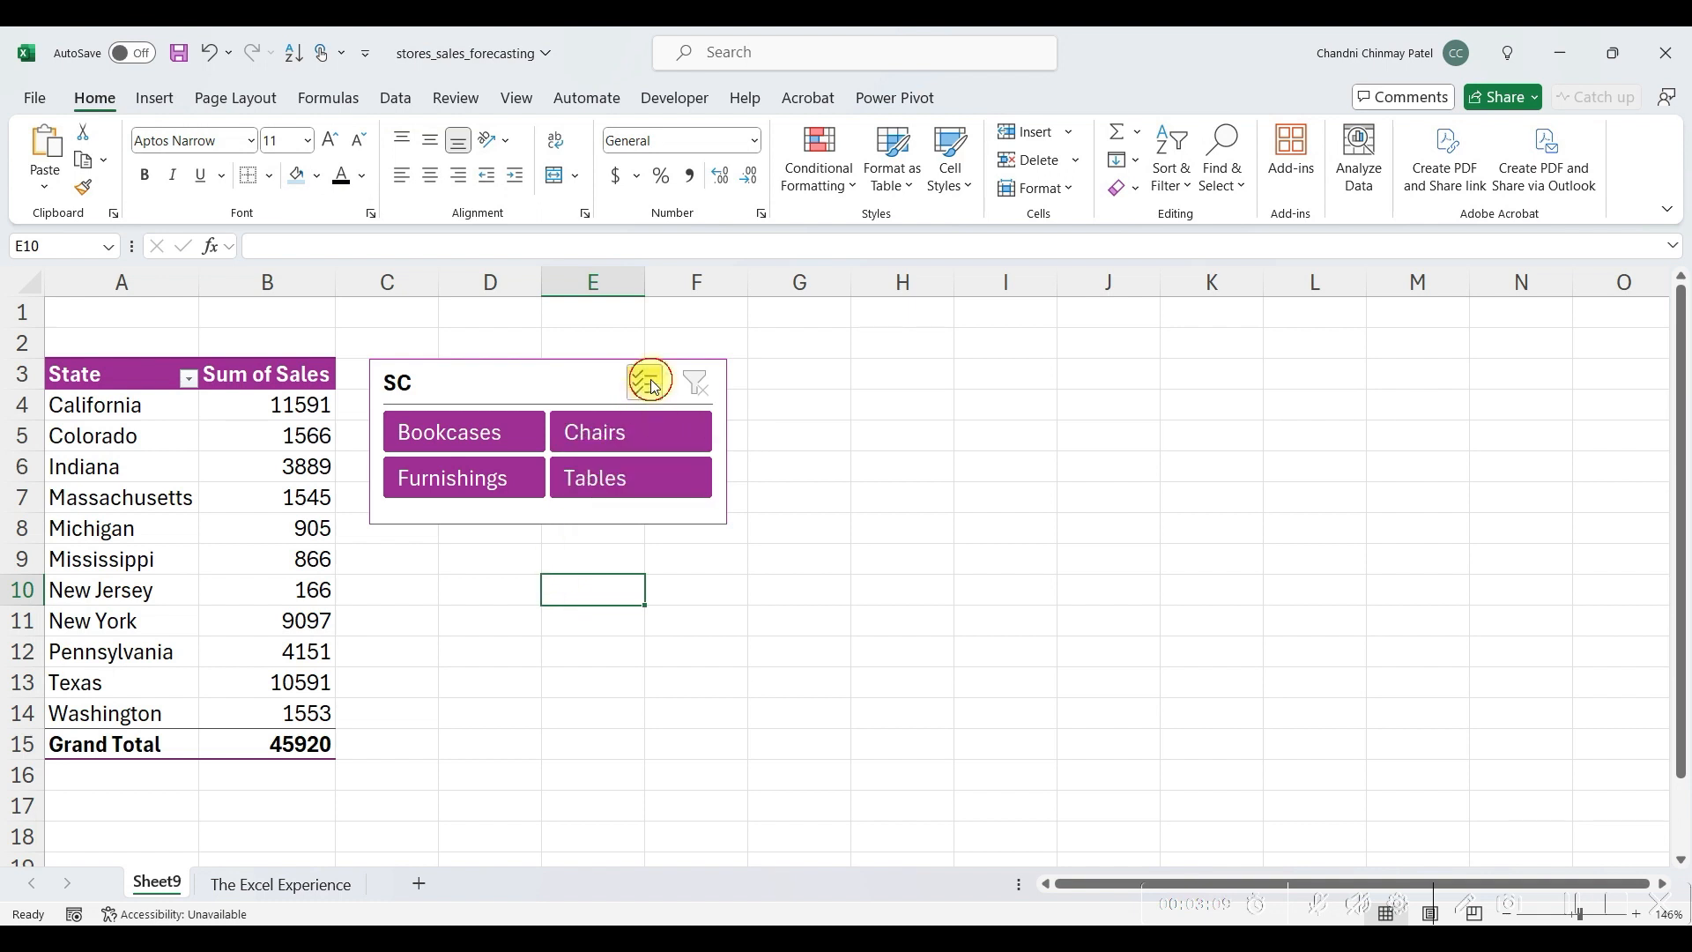
{"action": "left_click", "coordinate": [583, 433]}
{"action": "left_click", "coordinate": [459, 440]}
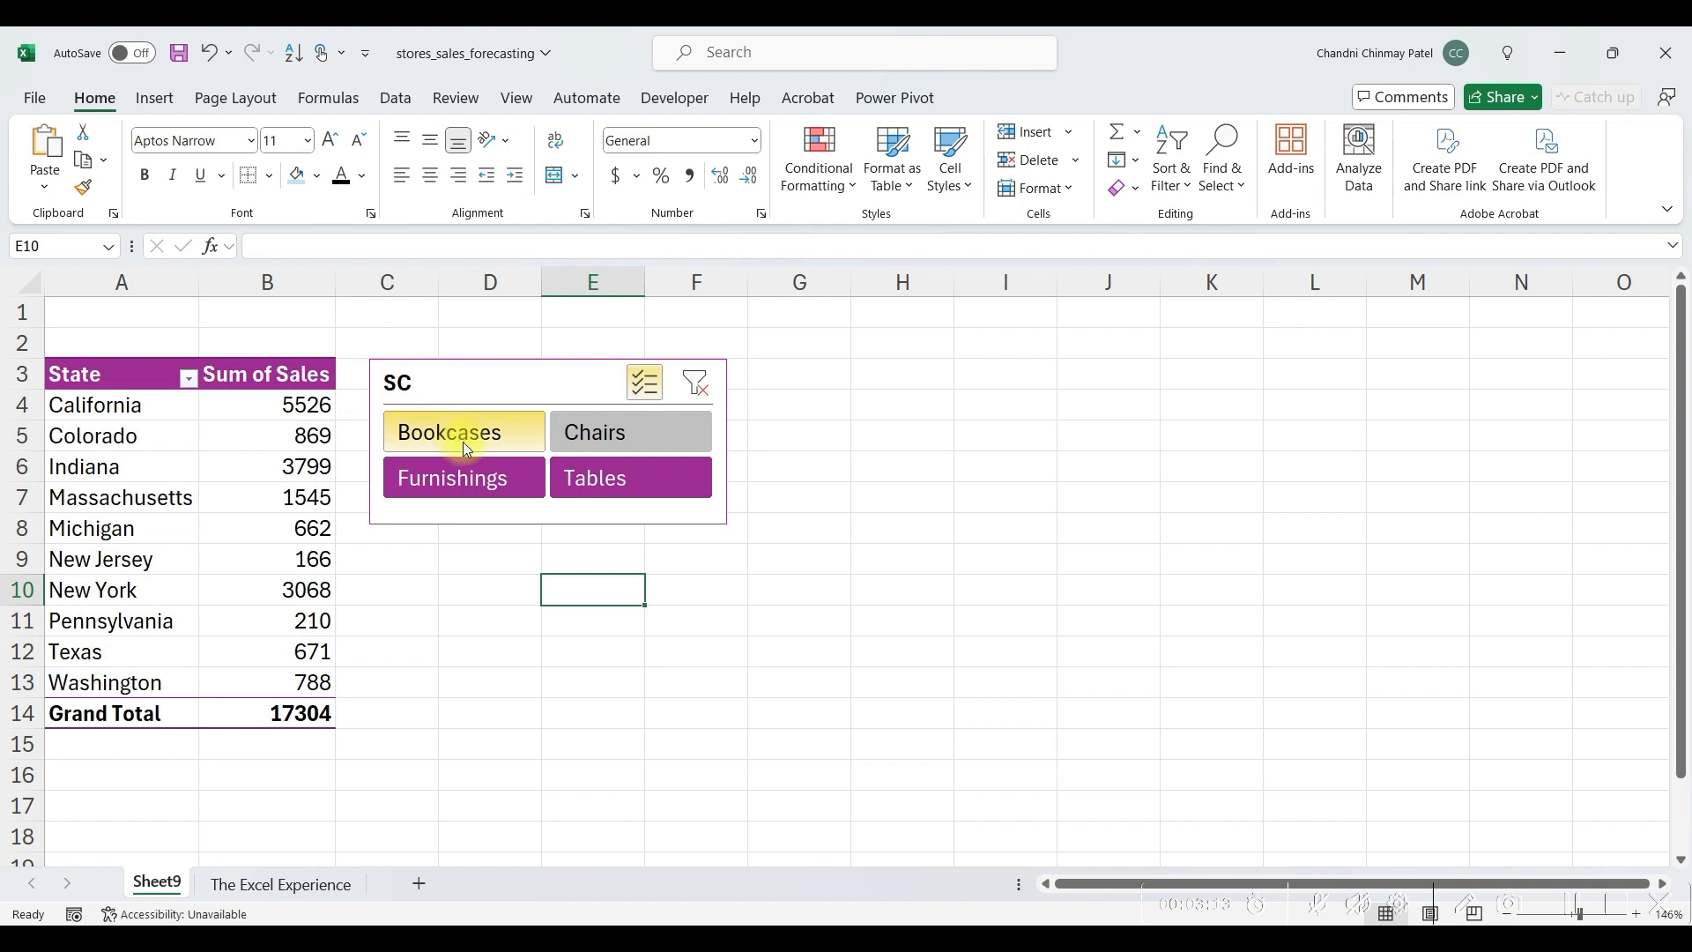
{"action": "left_click", "coordinate": [586, 490]}
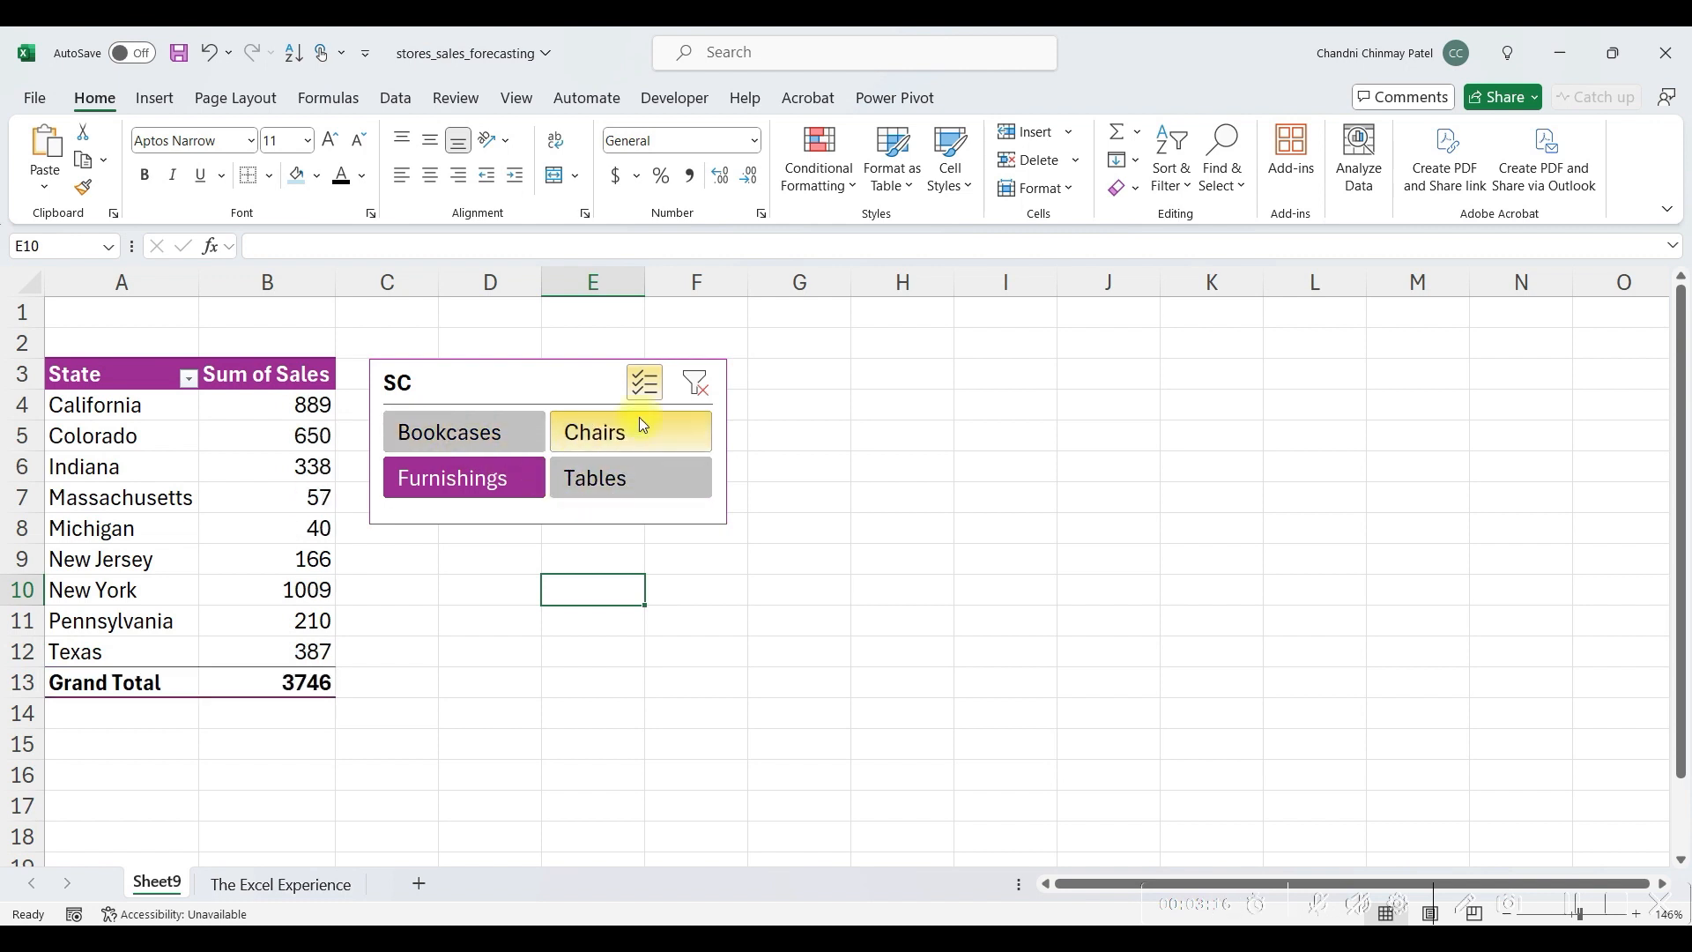
{"action": "left_click", "coordinate": [691, 386]}
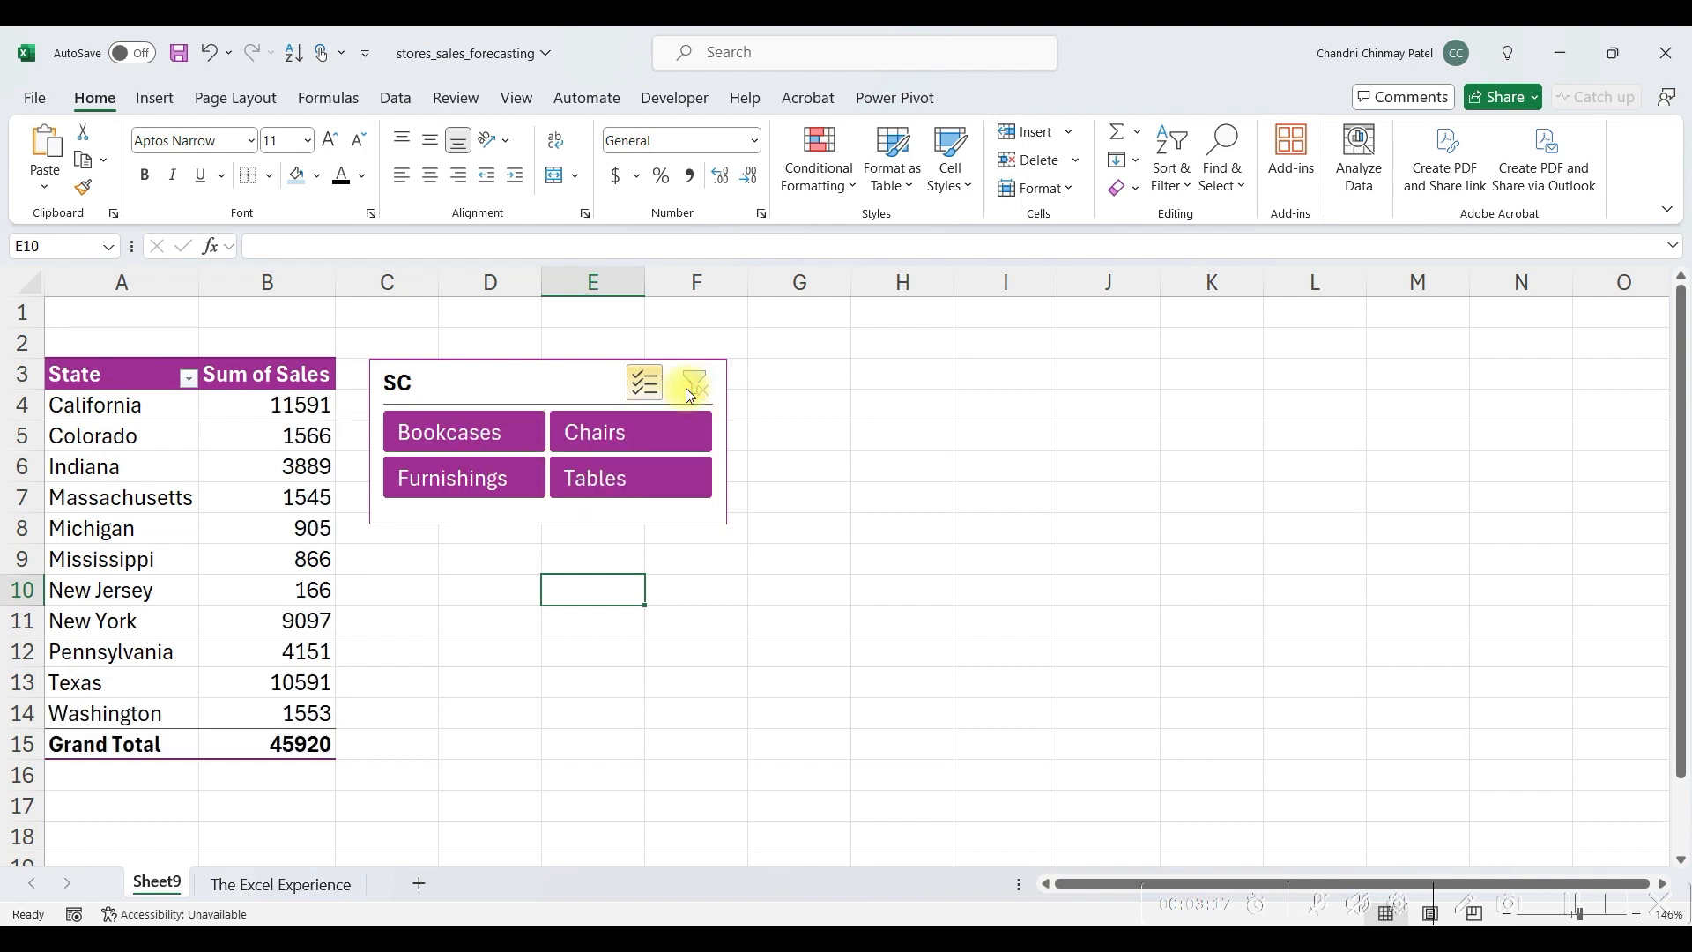
- Exclude Chairs, Bookcases and Tables again in the SC slicer using multiple selection, and clear its filter
{"action": "left_click", "coordinate": [648, 423]}
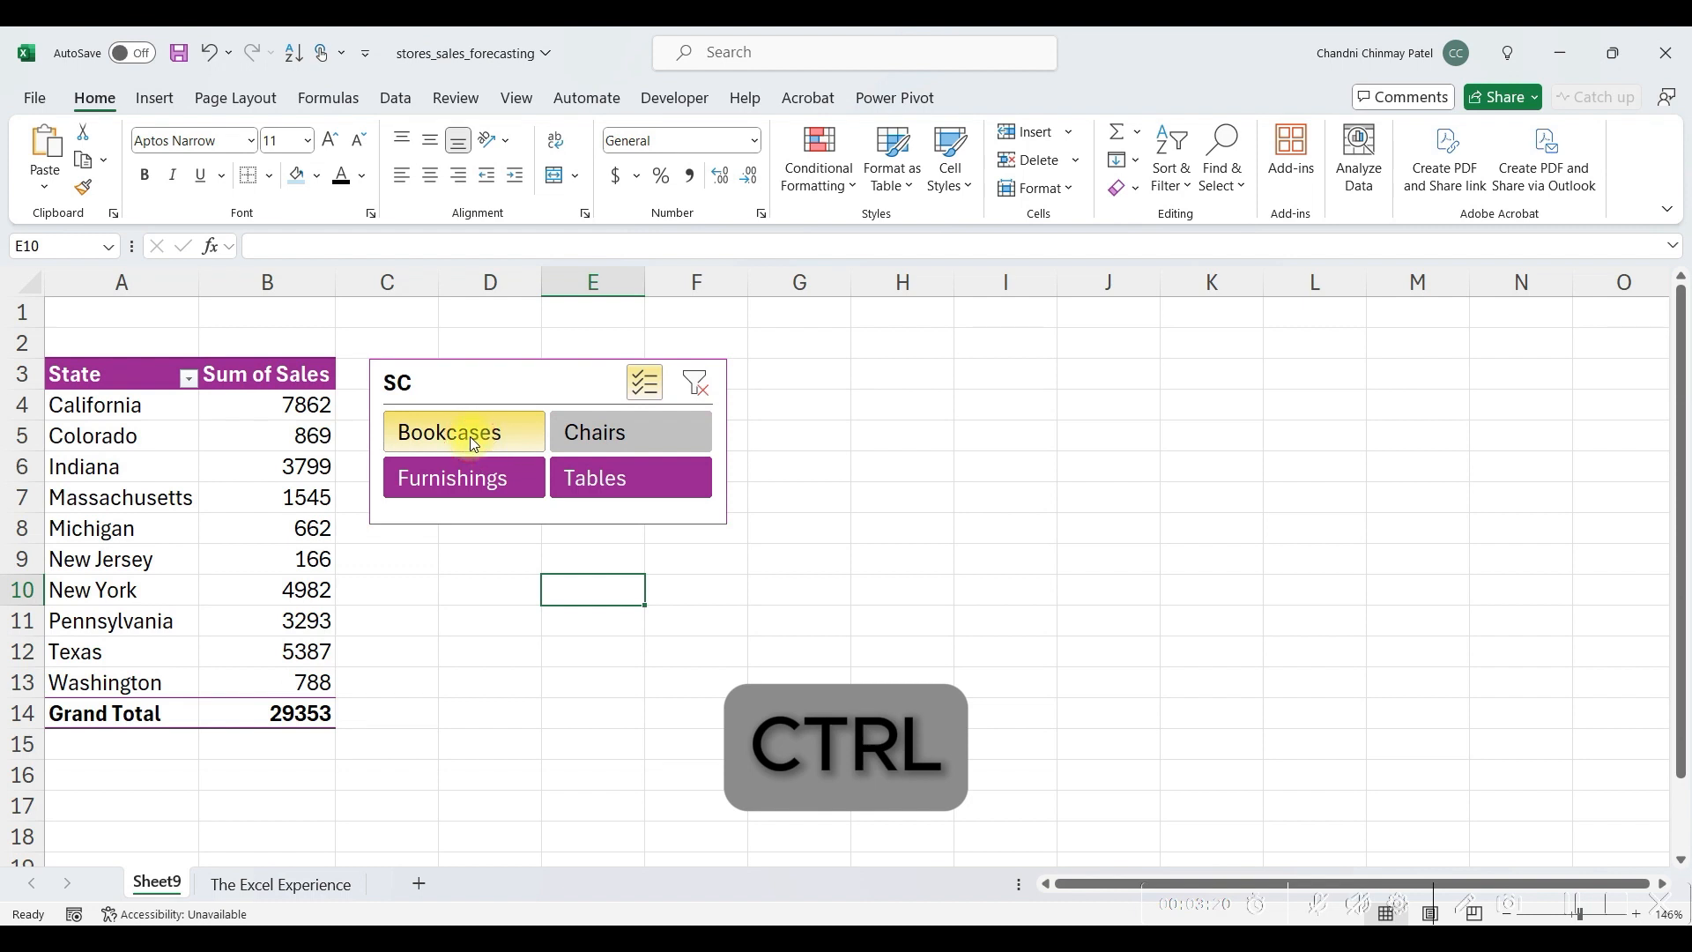
{"action": "left_click", "coordinate": [633, 488], "text": "ctrl"}
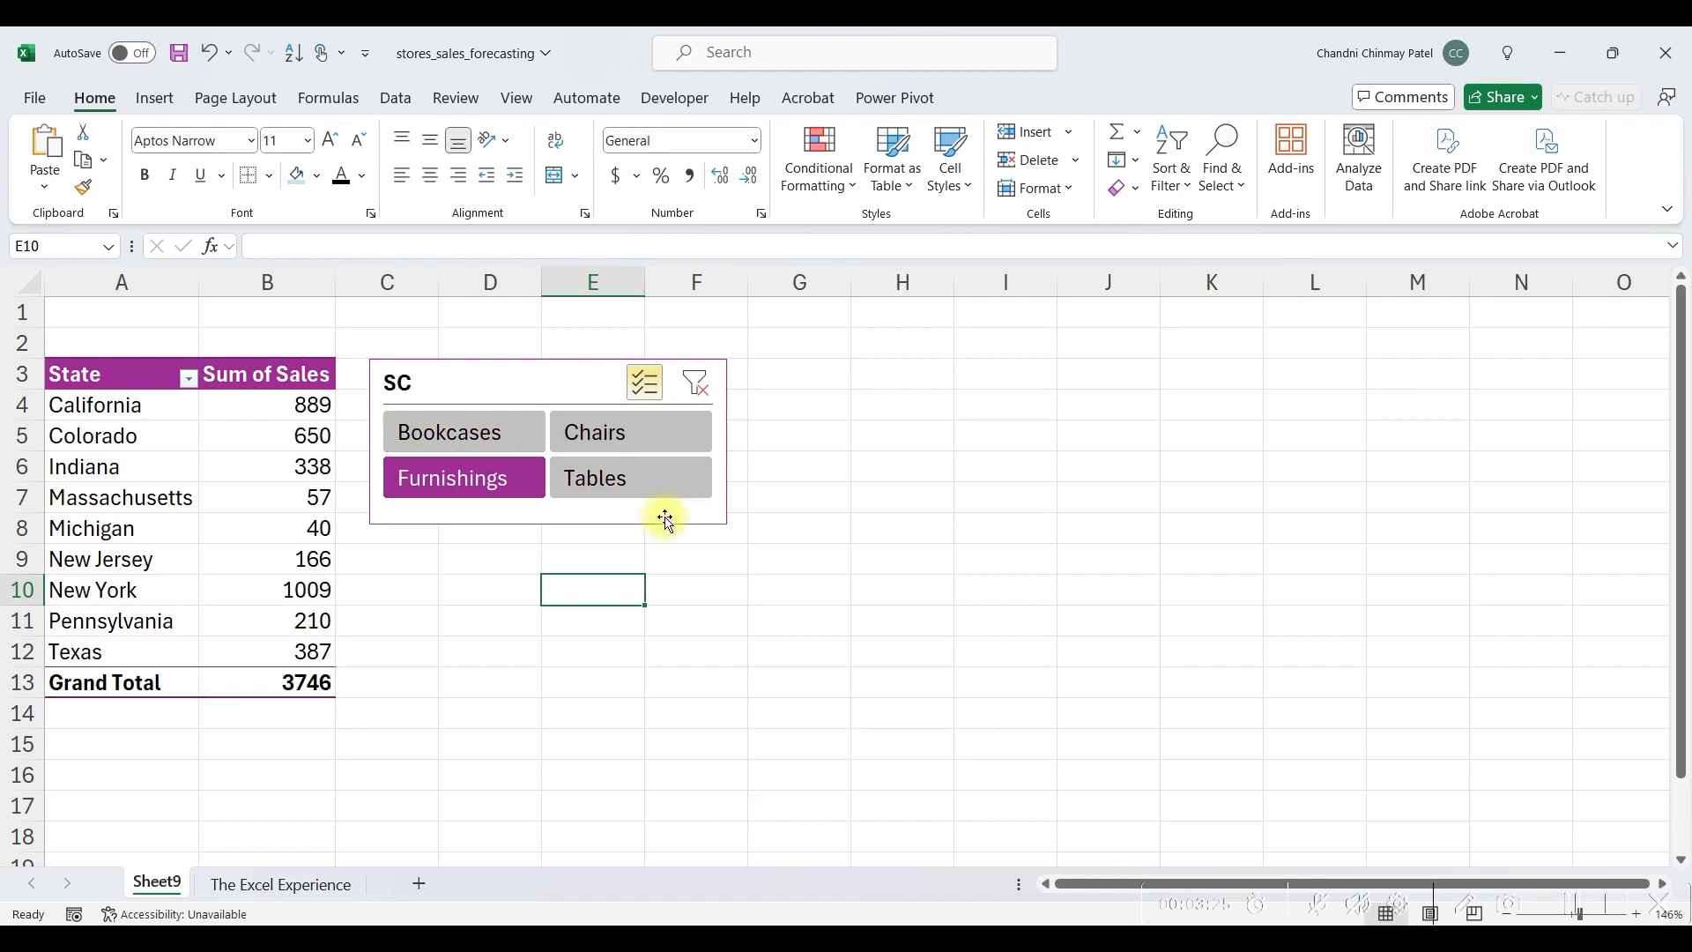
{"action": "left_click", "coordinate": [696, 383]}
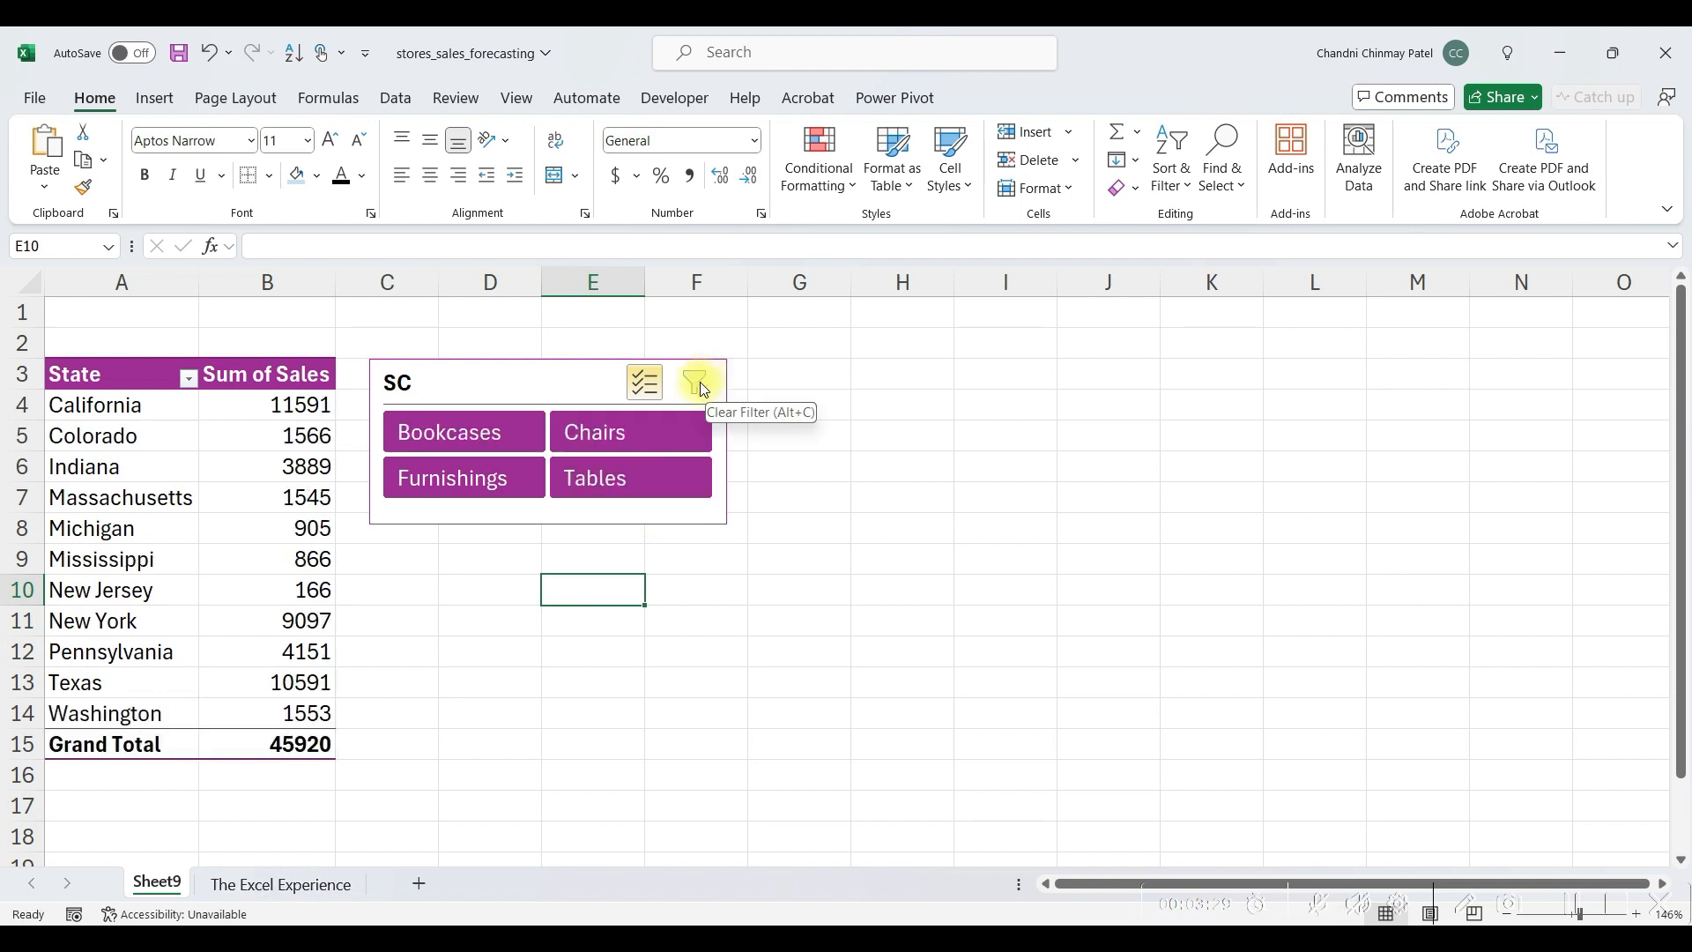
- Delete the SC slicer from the sheet and undo the deletion
{"action": "key", "text": "Delete"}
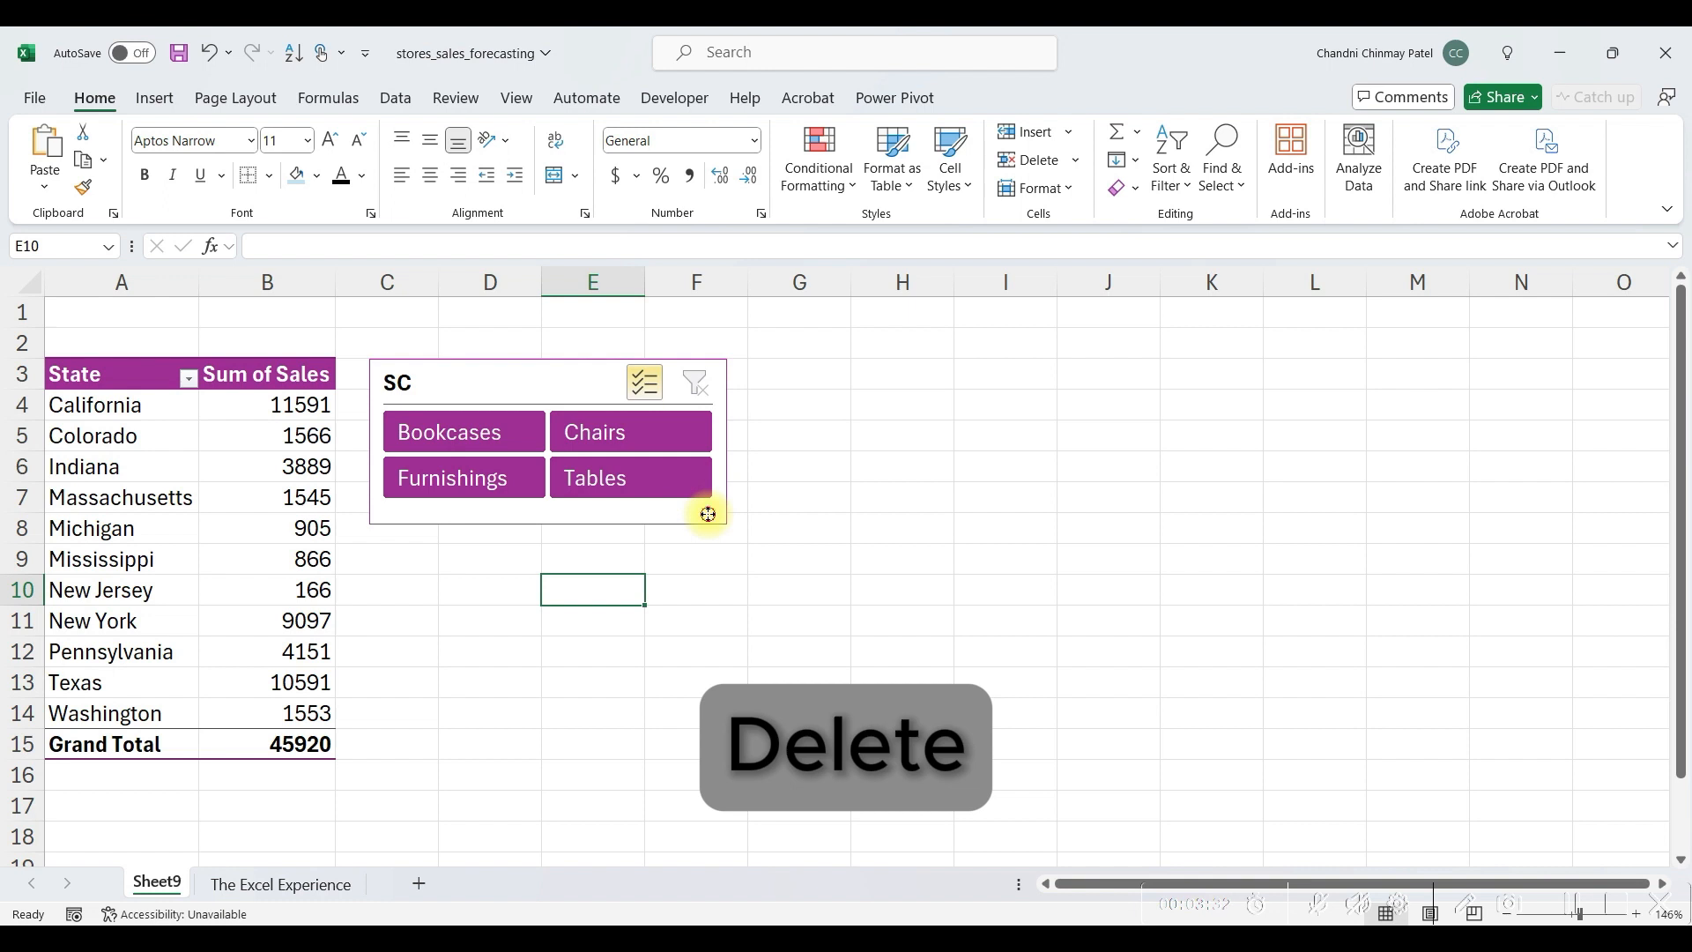
{"action": "left_click", "coordinate": [708, 514]}
{"action": "key", "text": "Delete"}
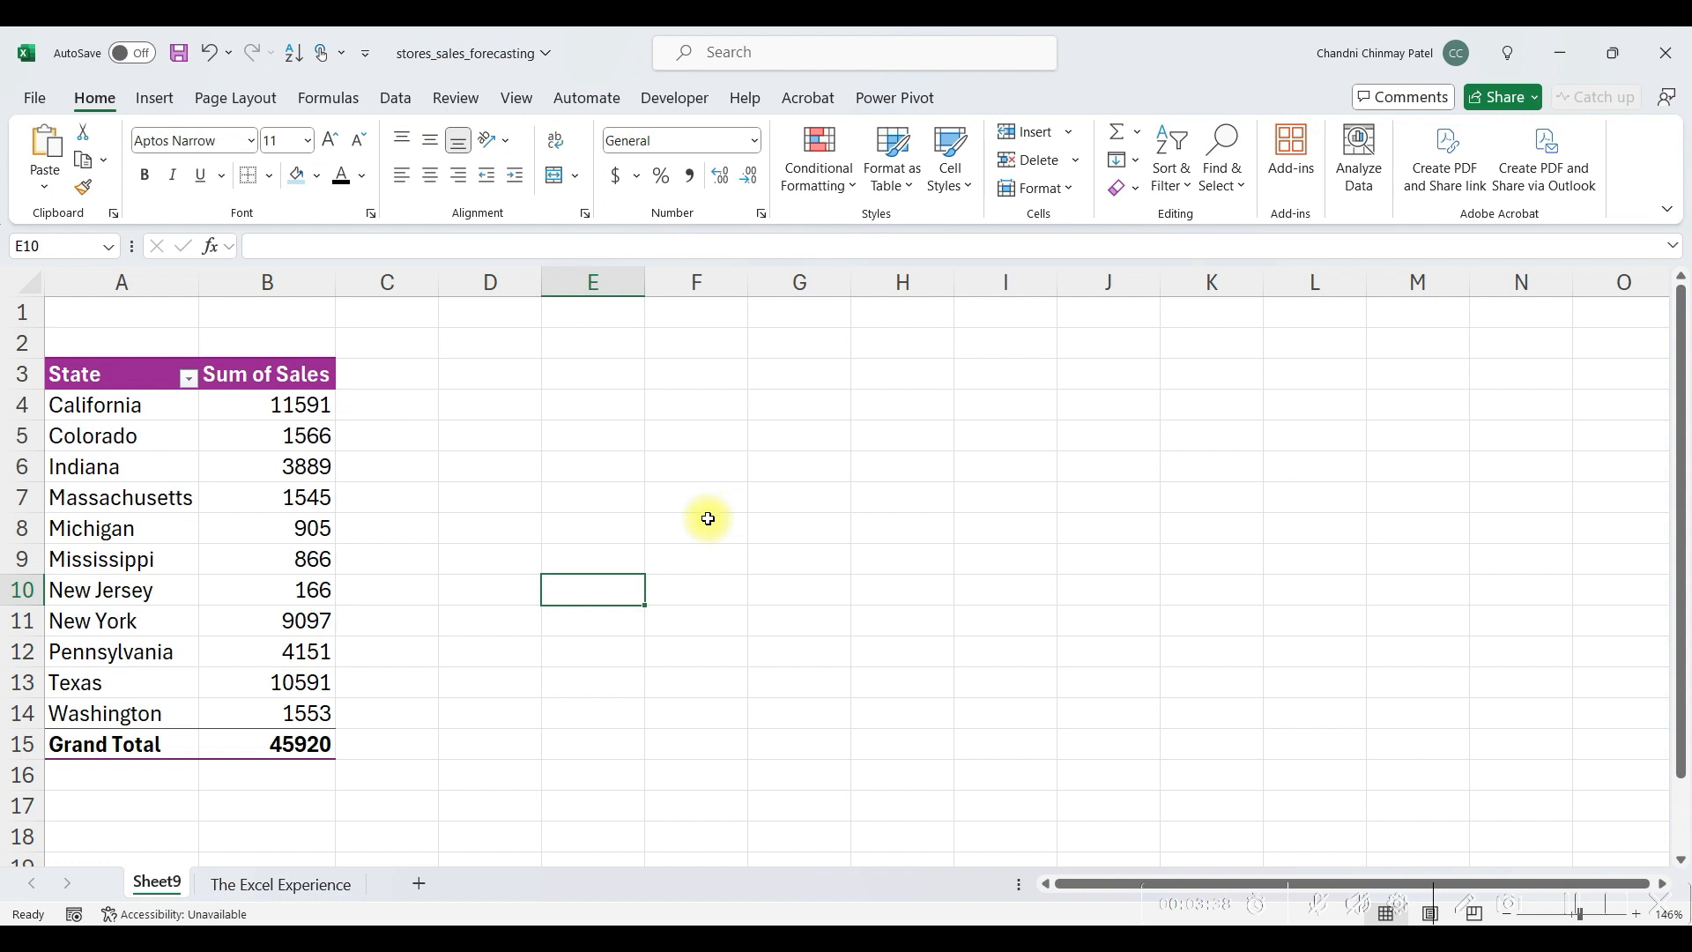
{"action": "key", "text": "ctrl+z"}
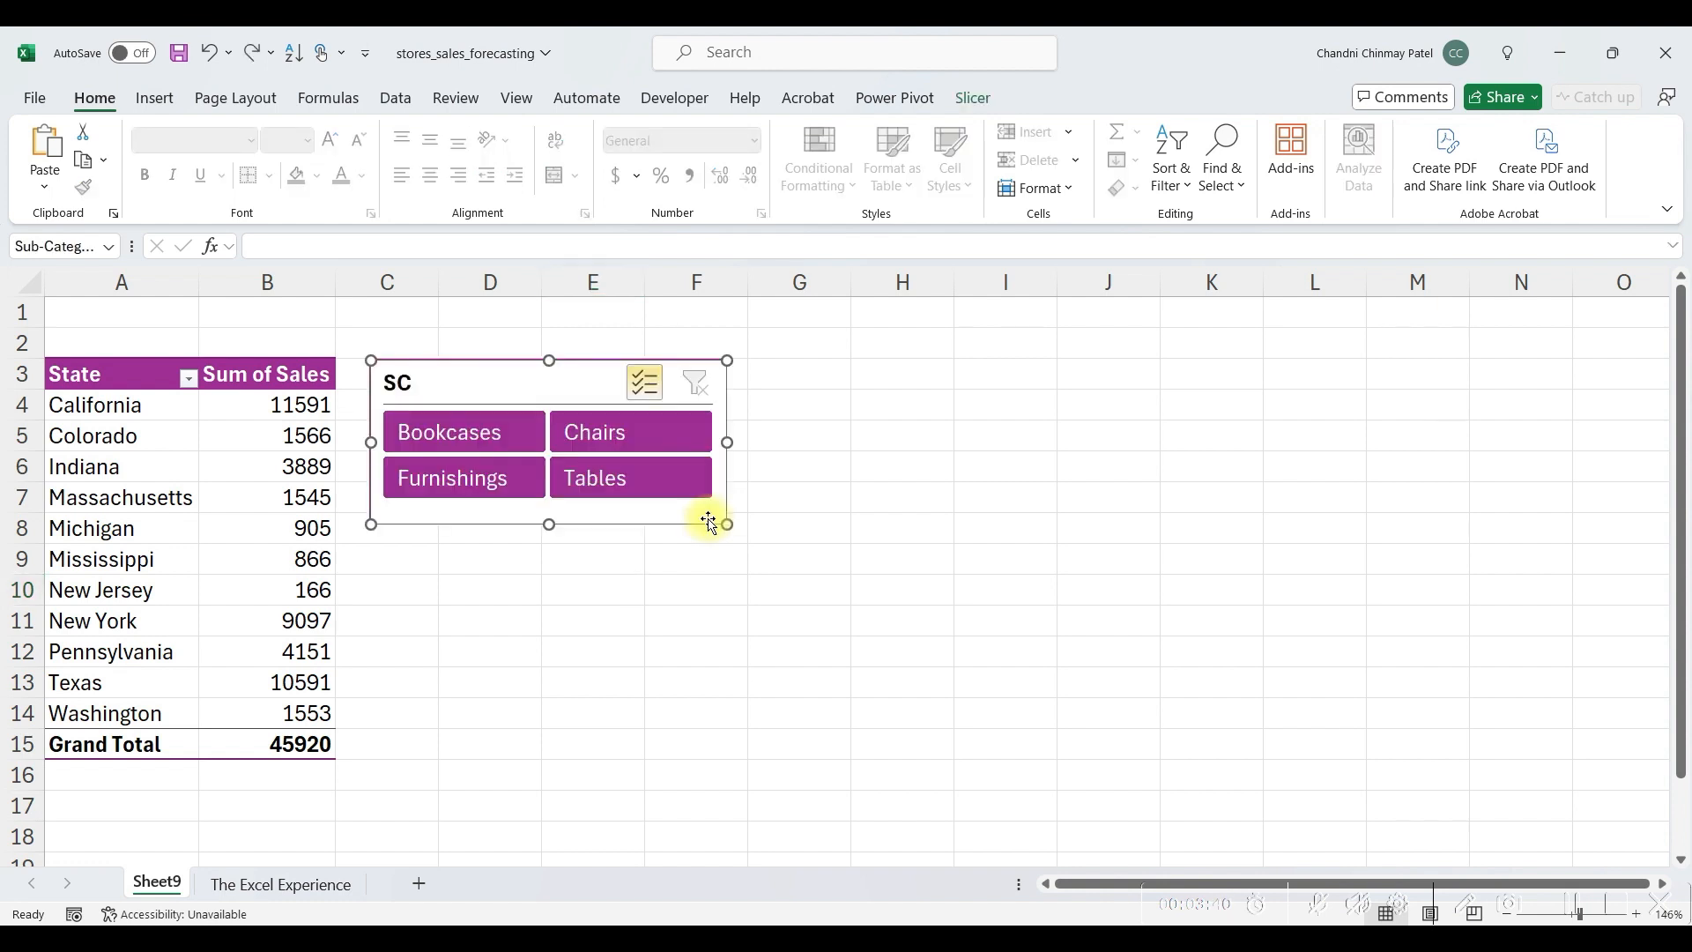
- Insert a Region slicer for the PivotTable, place it below the SC slicer and shorten it to about 4.21 cm high
{"action": "left_click", "coordinate": [188, 591]}
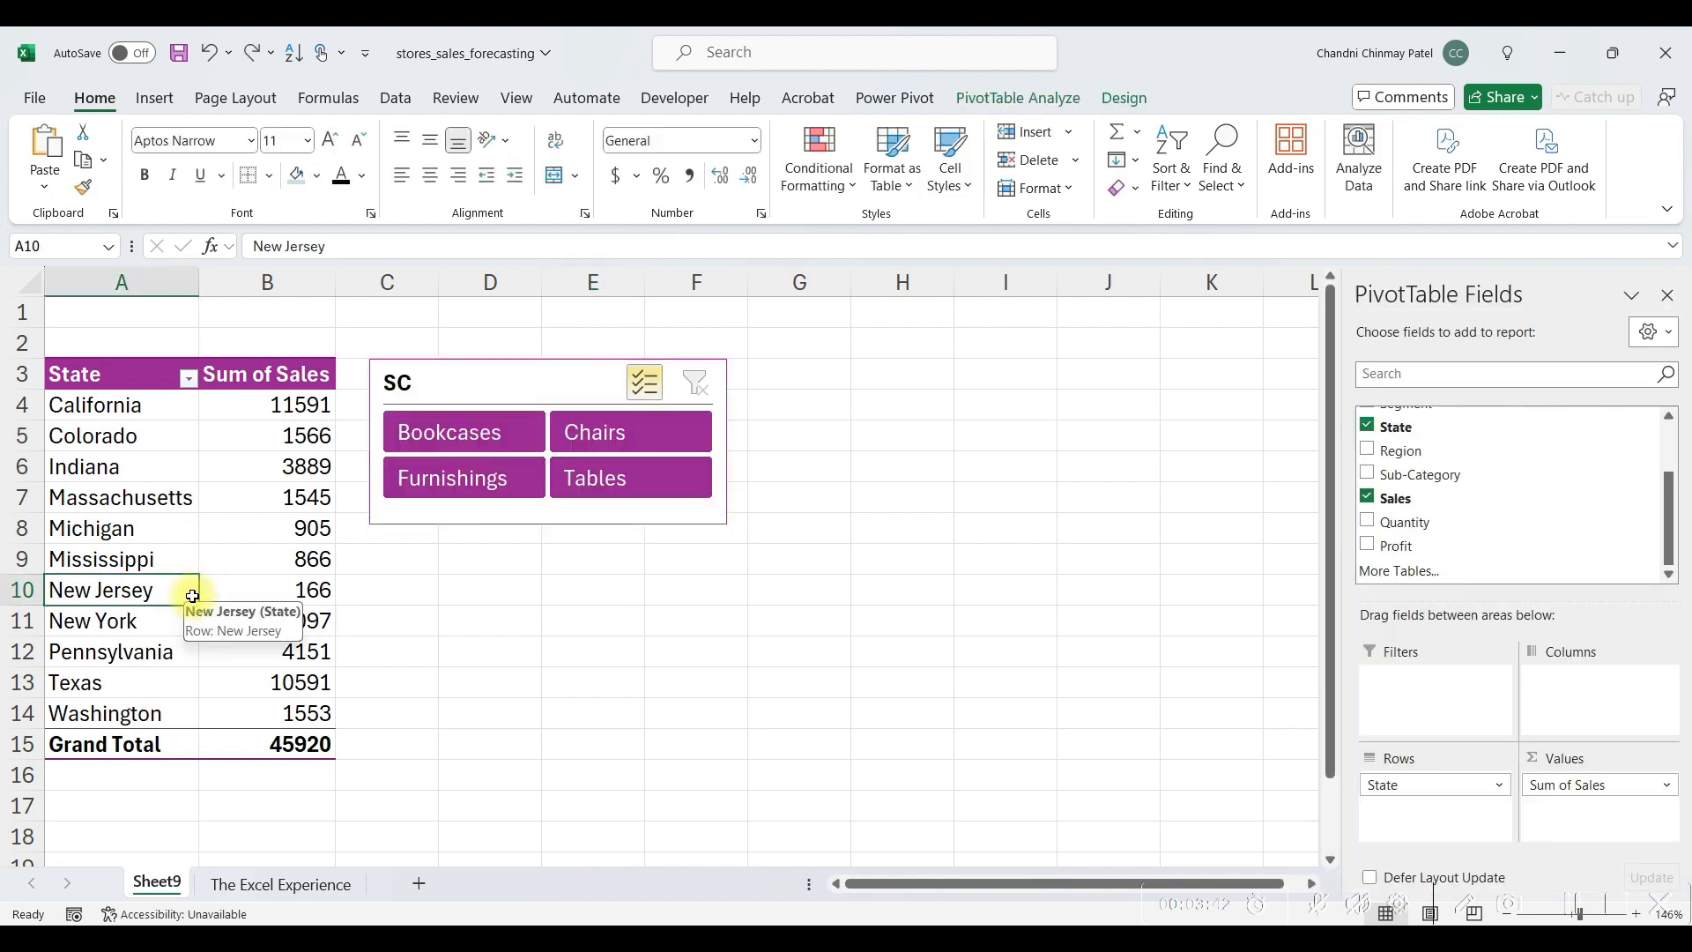
{"action": "left_click", "coordinate": [1018, 88]}
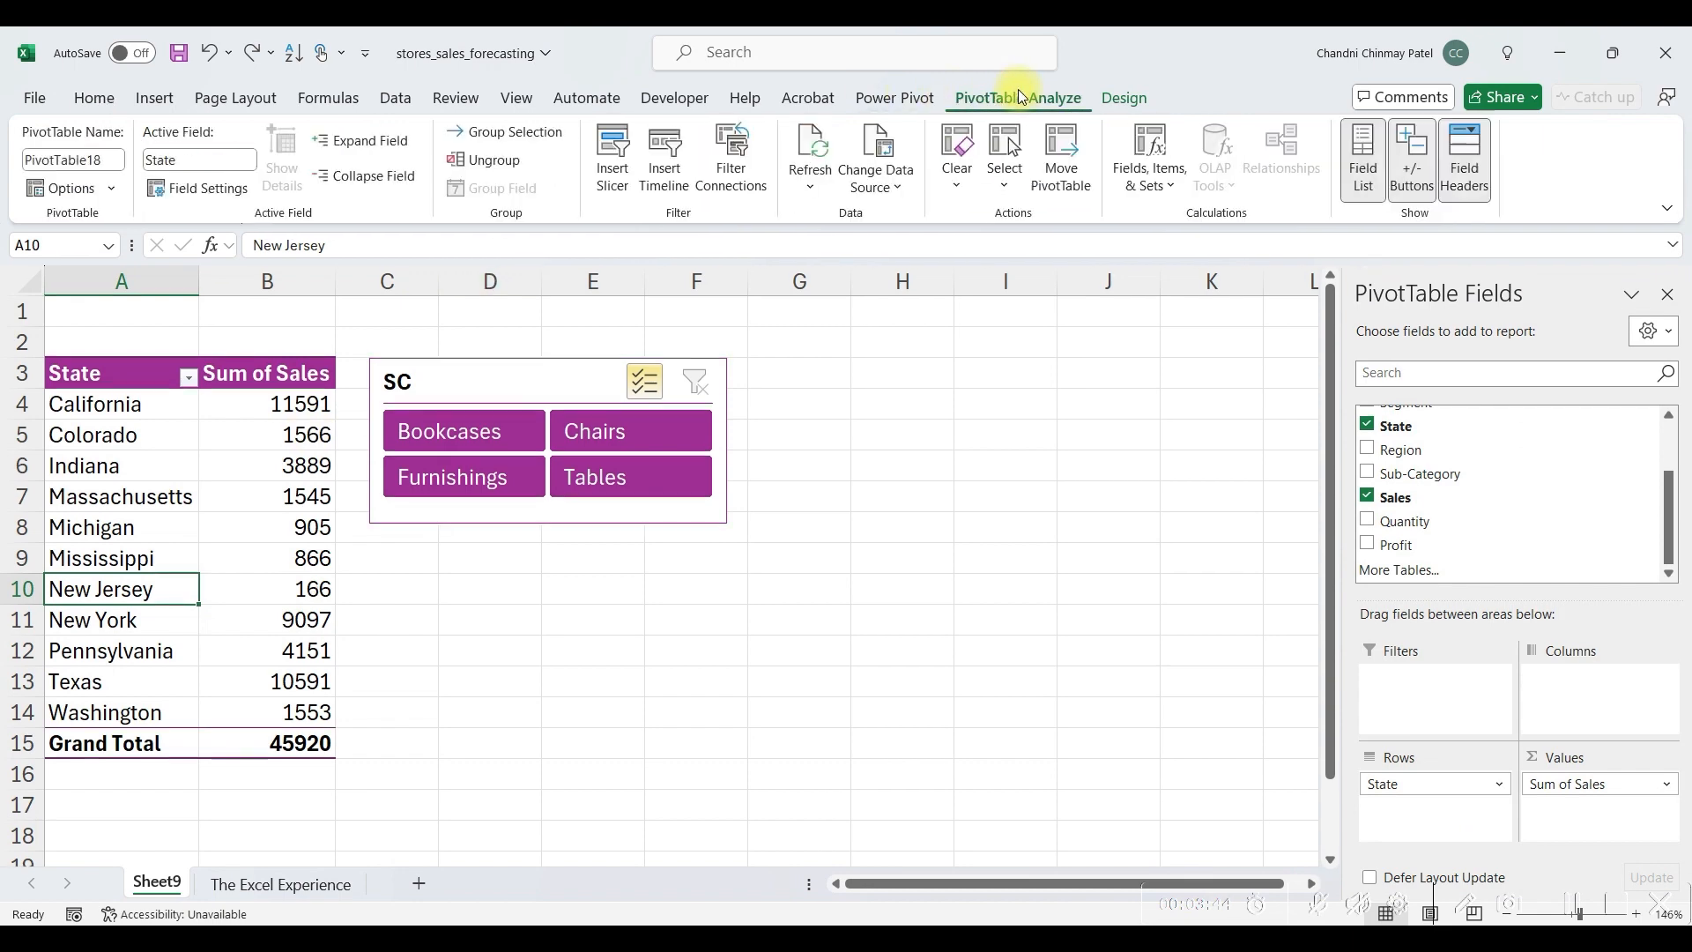
{"action": "left_click", "coordinate": [613, 172]}
{"action": "left_click", "coordinate": [798, 330]}
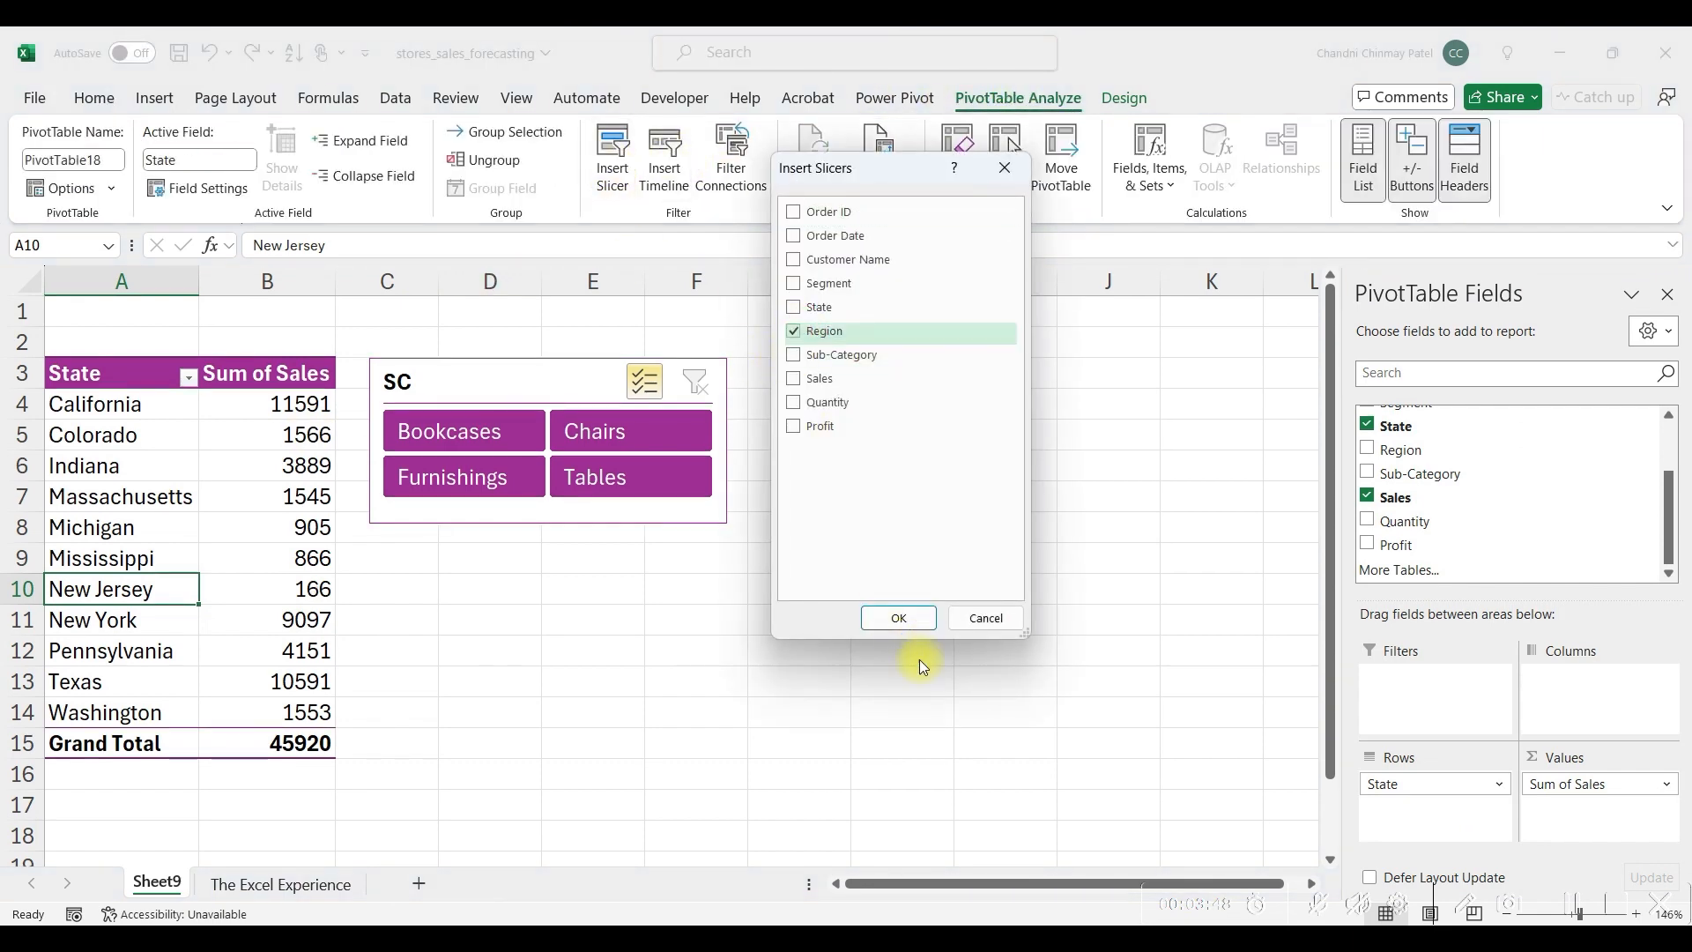
{"action": "left_click", "coordinate": [915, 617]}
{"action": "left_click_drag", "start_coordinate": [740, 653], "coordinate": [573, 677]}
{"action": "left_click_drag", "start_coordinate": [532, 830], "coordinate": [548, 798]}
- Apply the dark purple slicer style to the Region slicer and deselect it
{"action": "left_click", "coordinate": [689, 182]}
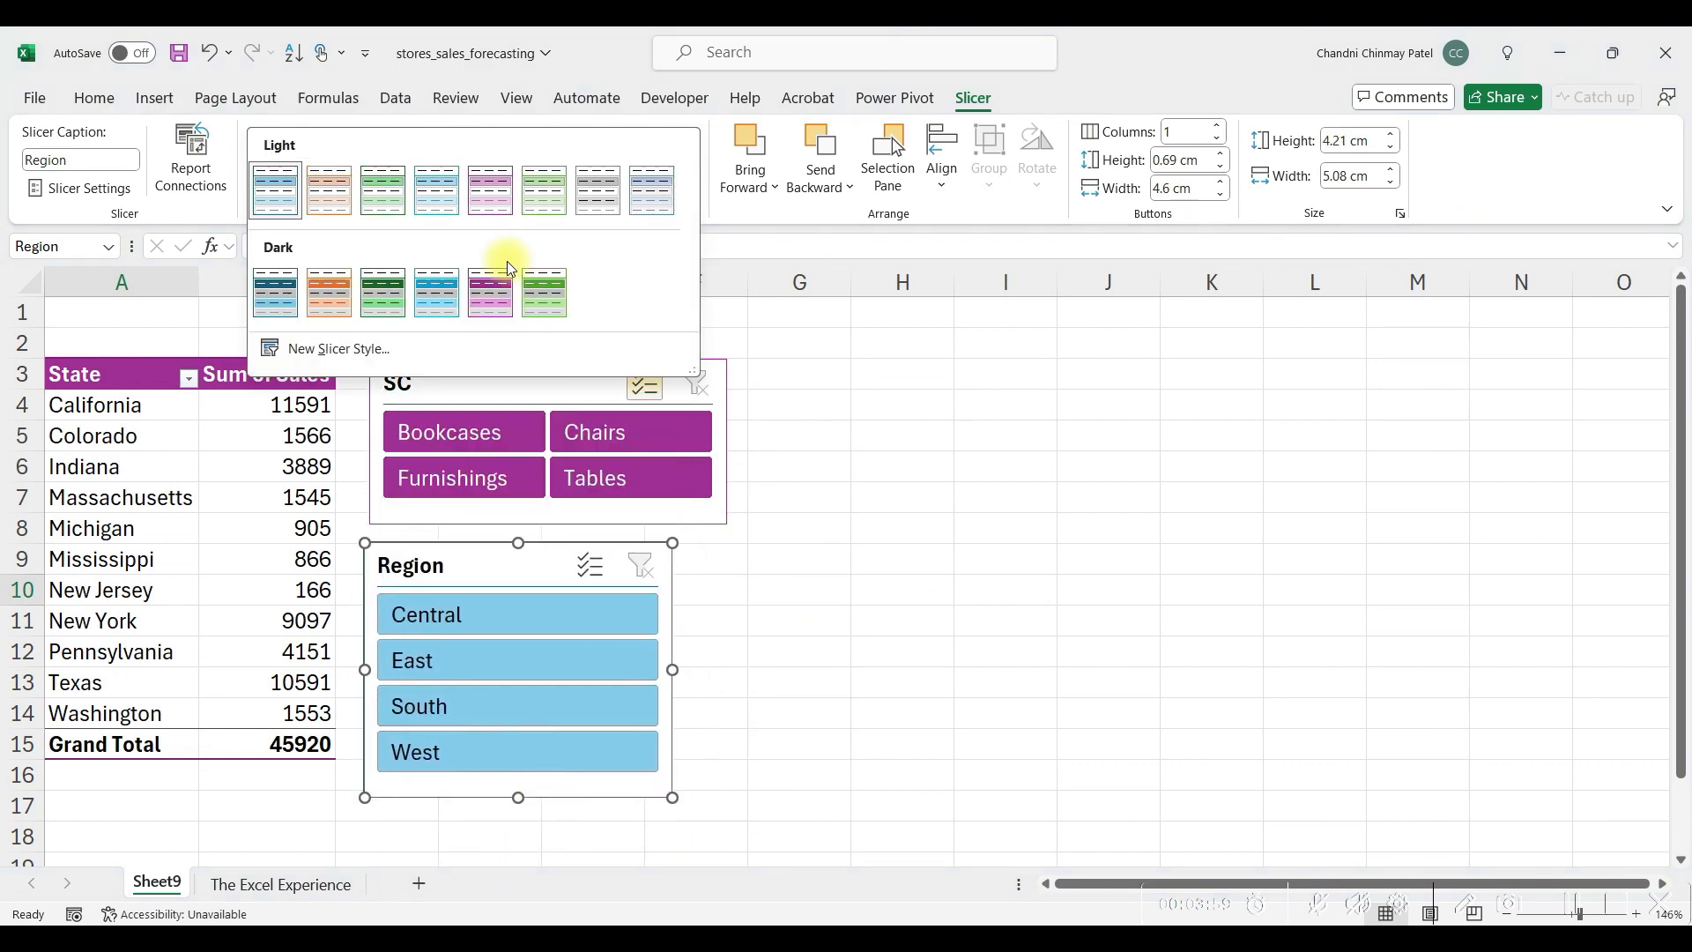
{"action": "left_click", "coordinate": [476, 308]}
{"action": "left_click", "coordinate": [806, 651]}
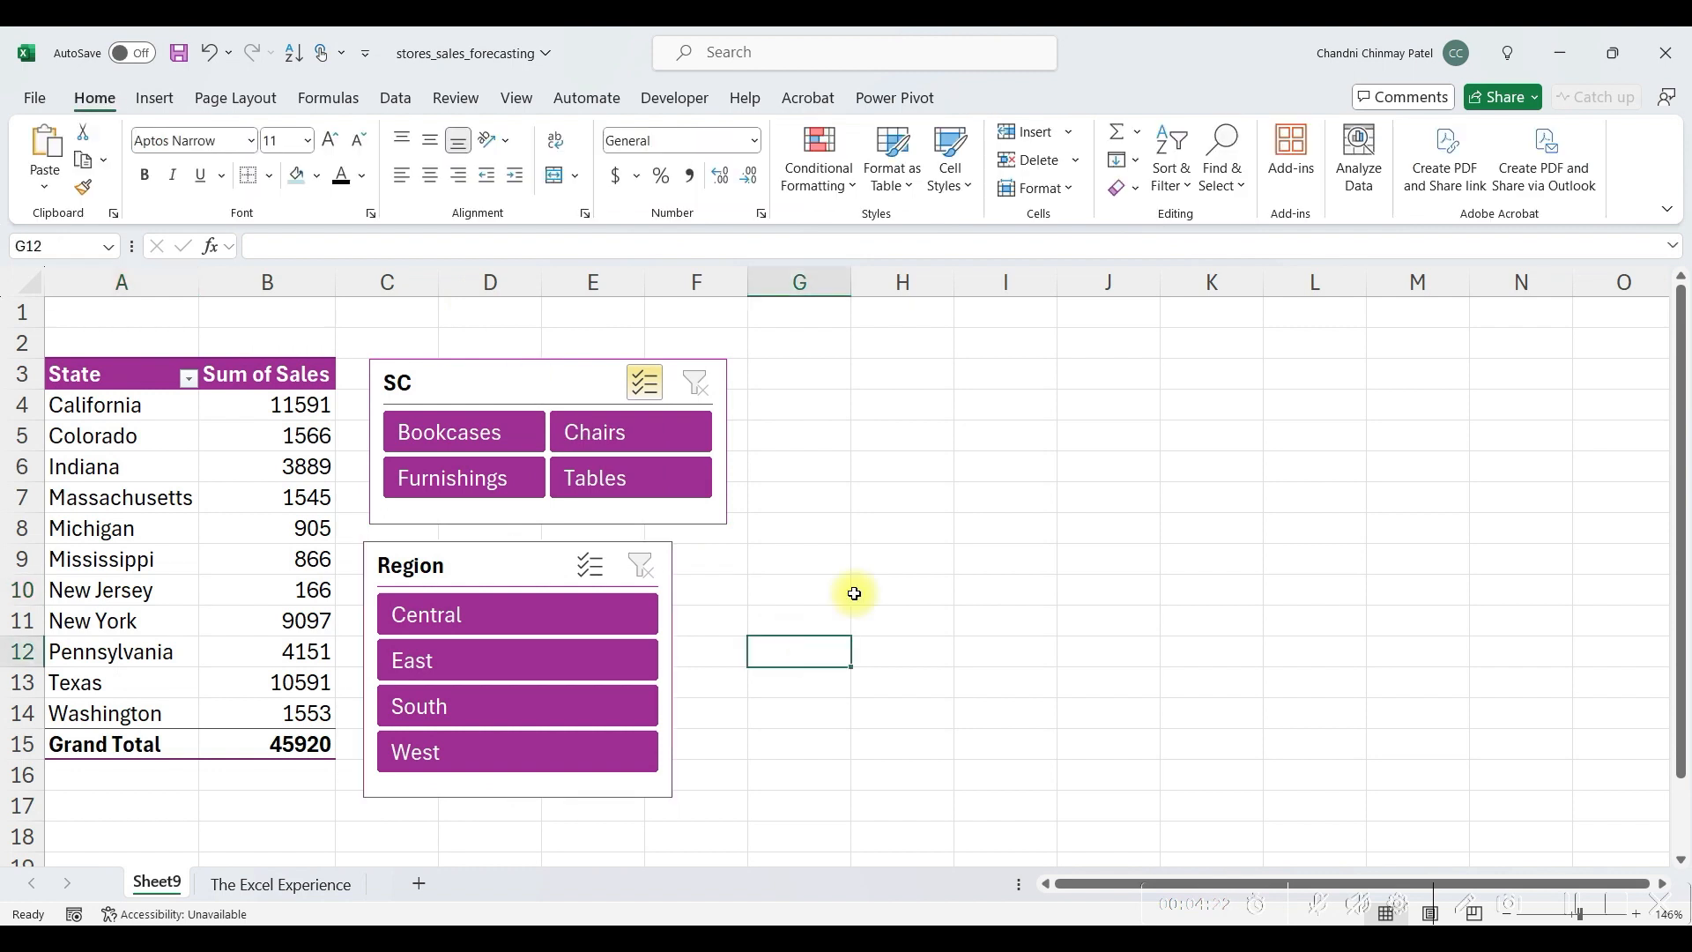
- Filter the PivotTable to Bookcases and Furnishings in the Central region using both slicers, and clear the Region filter
{"action": "left_click", "coordinate": [604, 438]}
{"action": "left_click", "coordinate": [490, 617]}
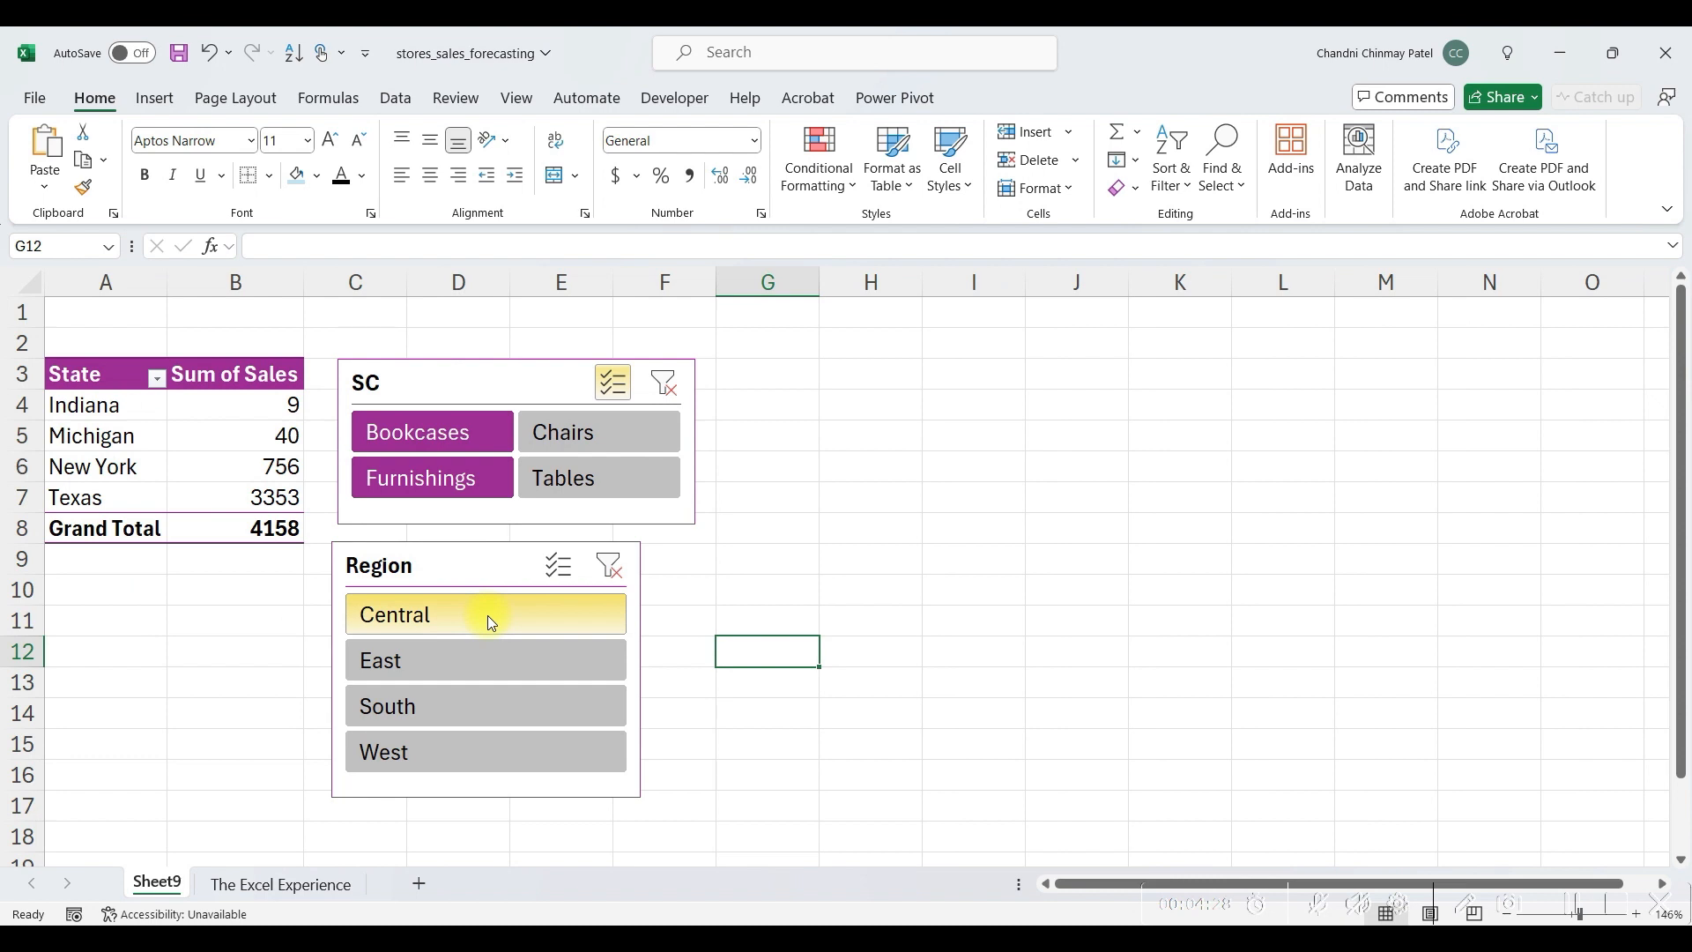
{"action": "left_click", "coordinate": [609, 565]}
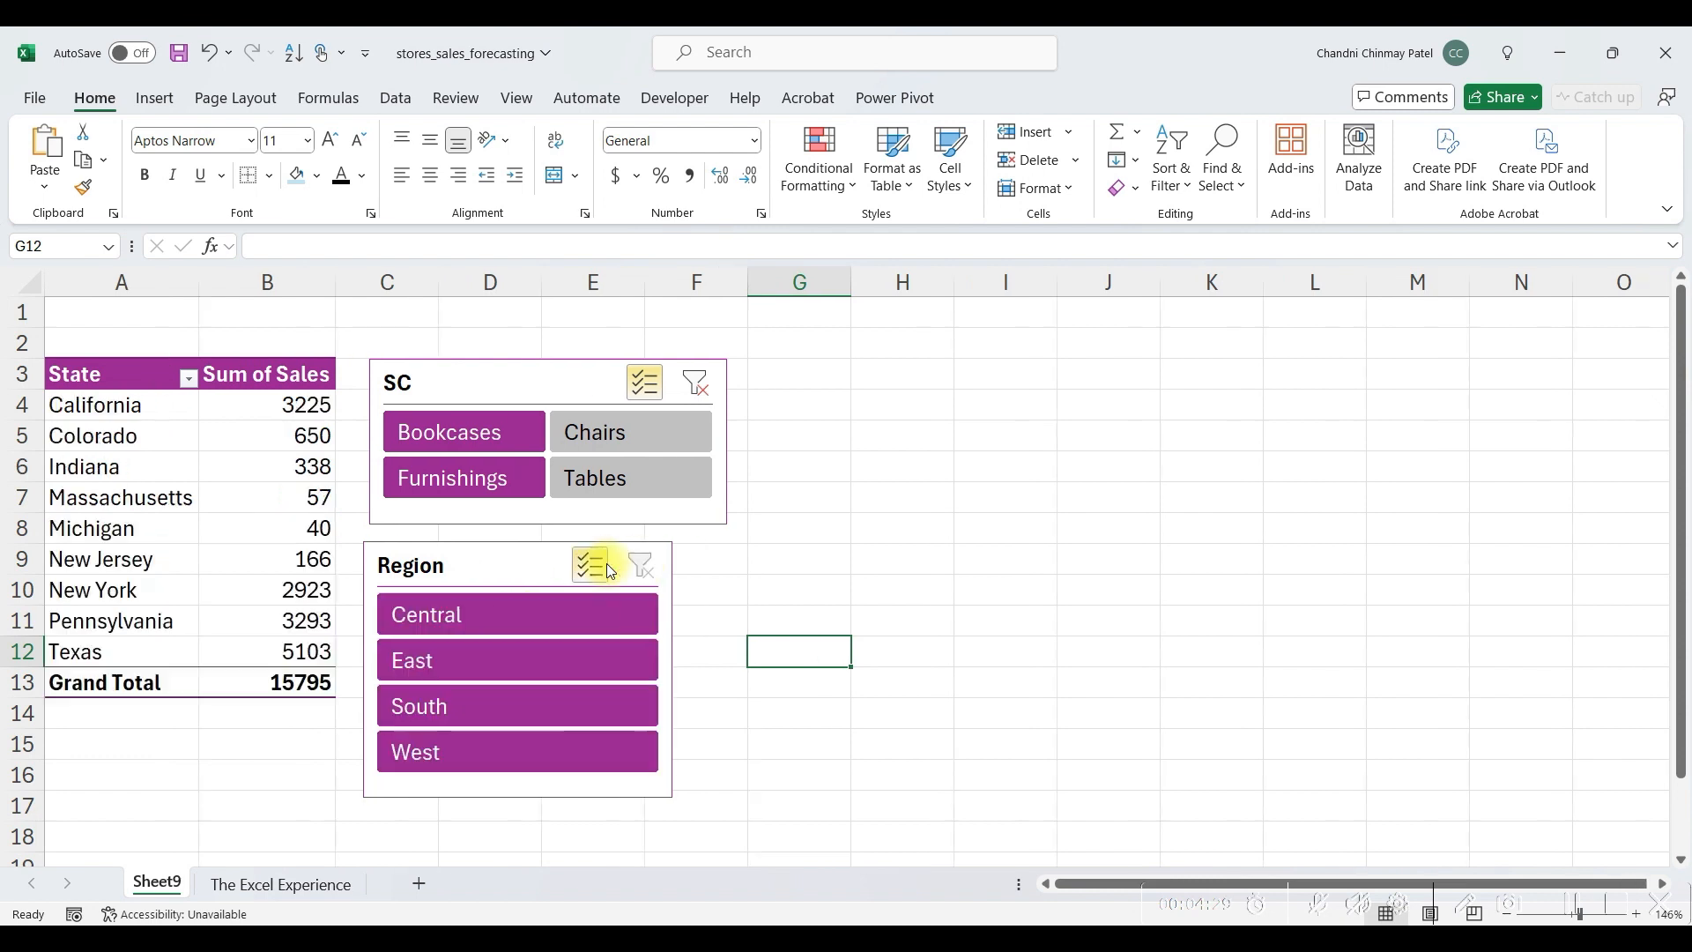
- Clear the SC slicer's filter and delete that slicer, moving the Region slicer away from the PivotTable to about columns I to L
{"action": "left_click", "coordinate": [695, 386]}
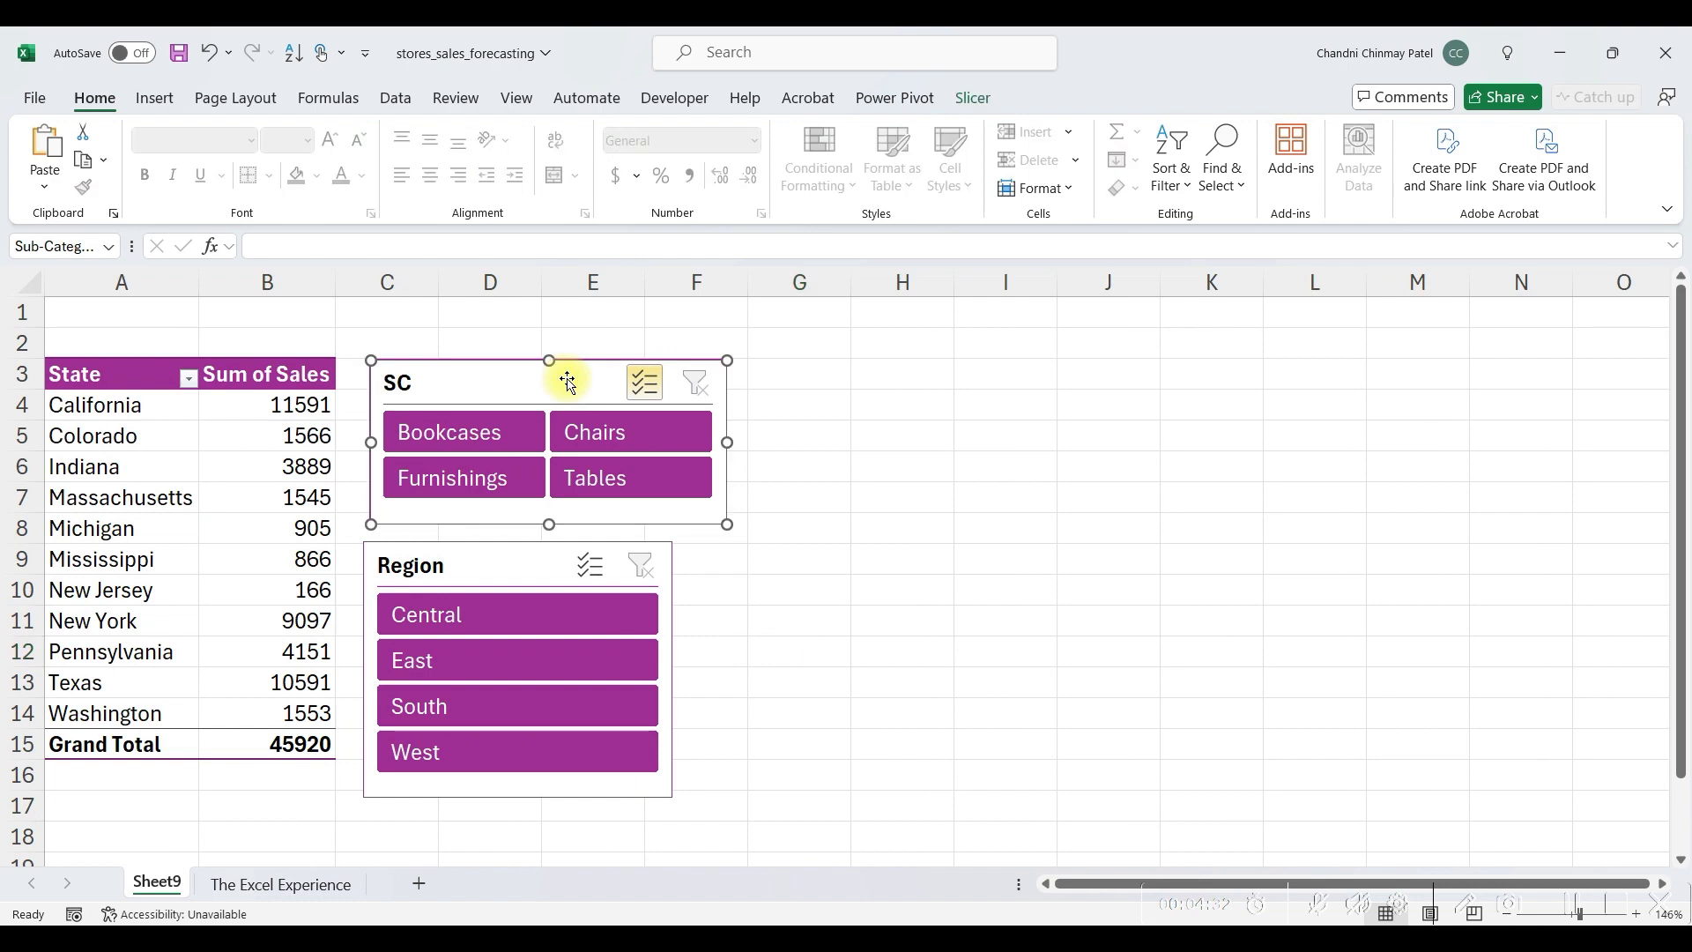
{"action": "key", "text": "Delete"}
{"action": "left_click_drag", "start_coordinate": [522, 569], "coordinate": [1168, 428]}
- Create a second PivotTable from 'The Excel Experience'!$A$1:$J$111, placed on the existing worksheet at Sheet9!$D$3
{"action": "left_click", "coordinate": [245, 885]}
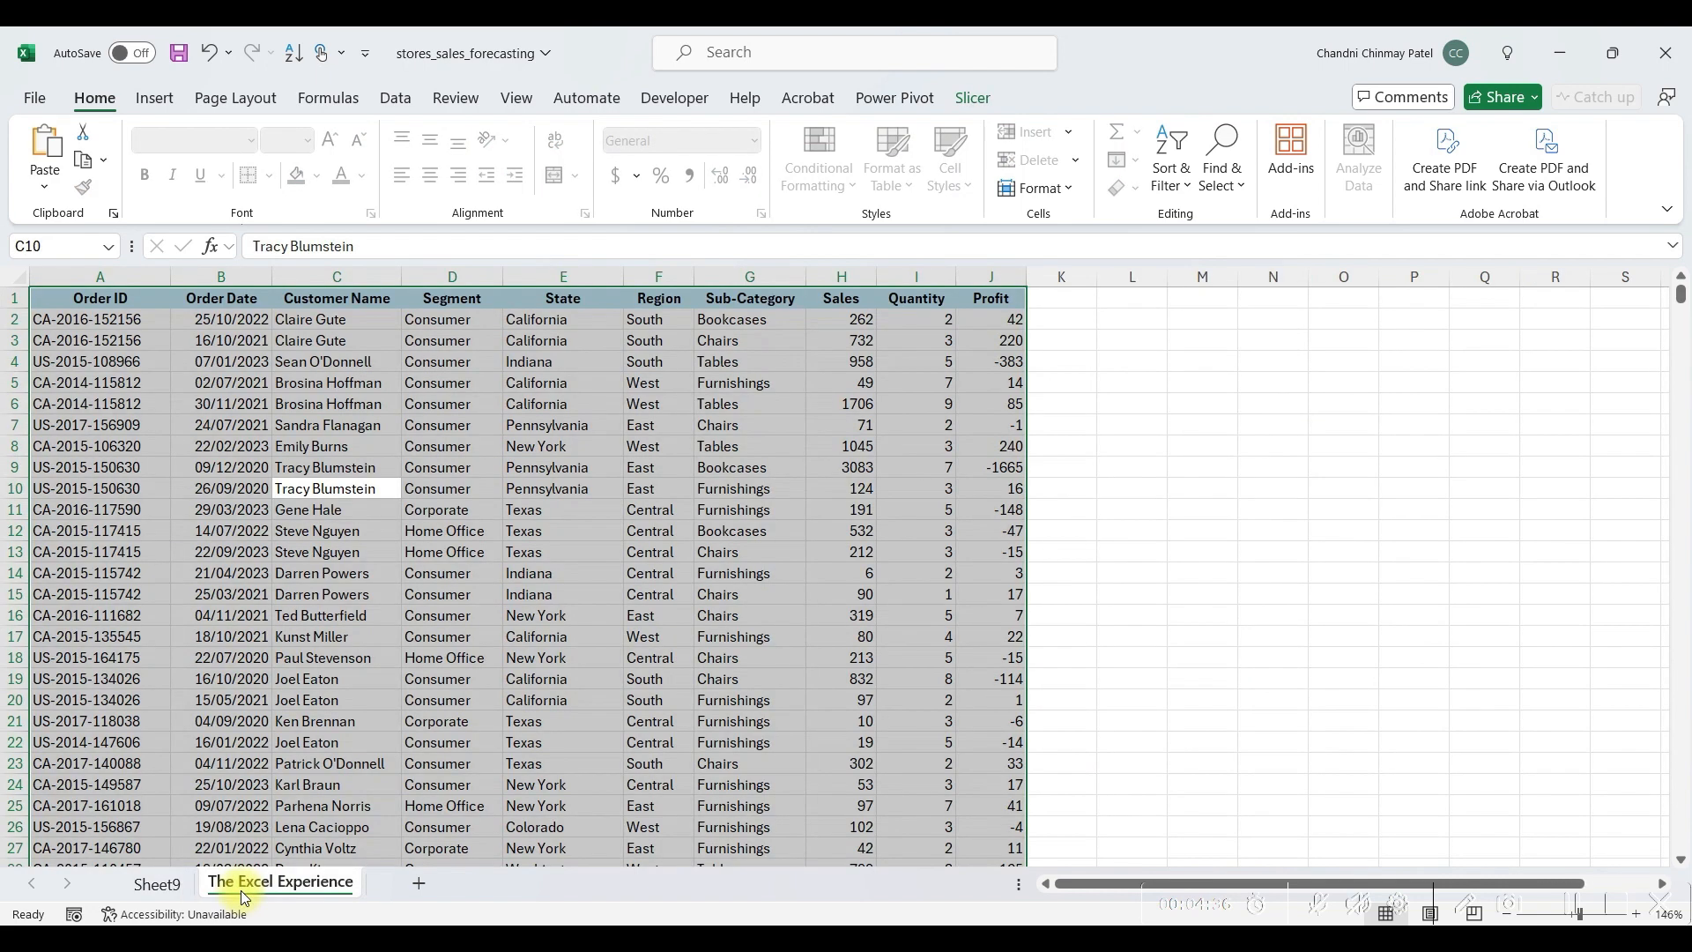
{"action": "left_click", "coordinate": [154, 98]}
{"action": "left_click", "coordinate": [53, 150]}
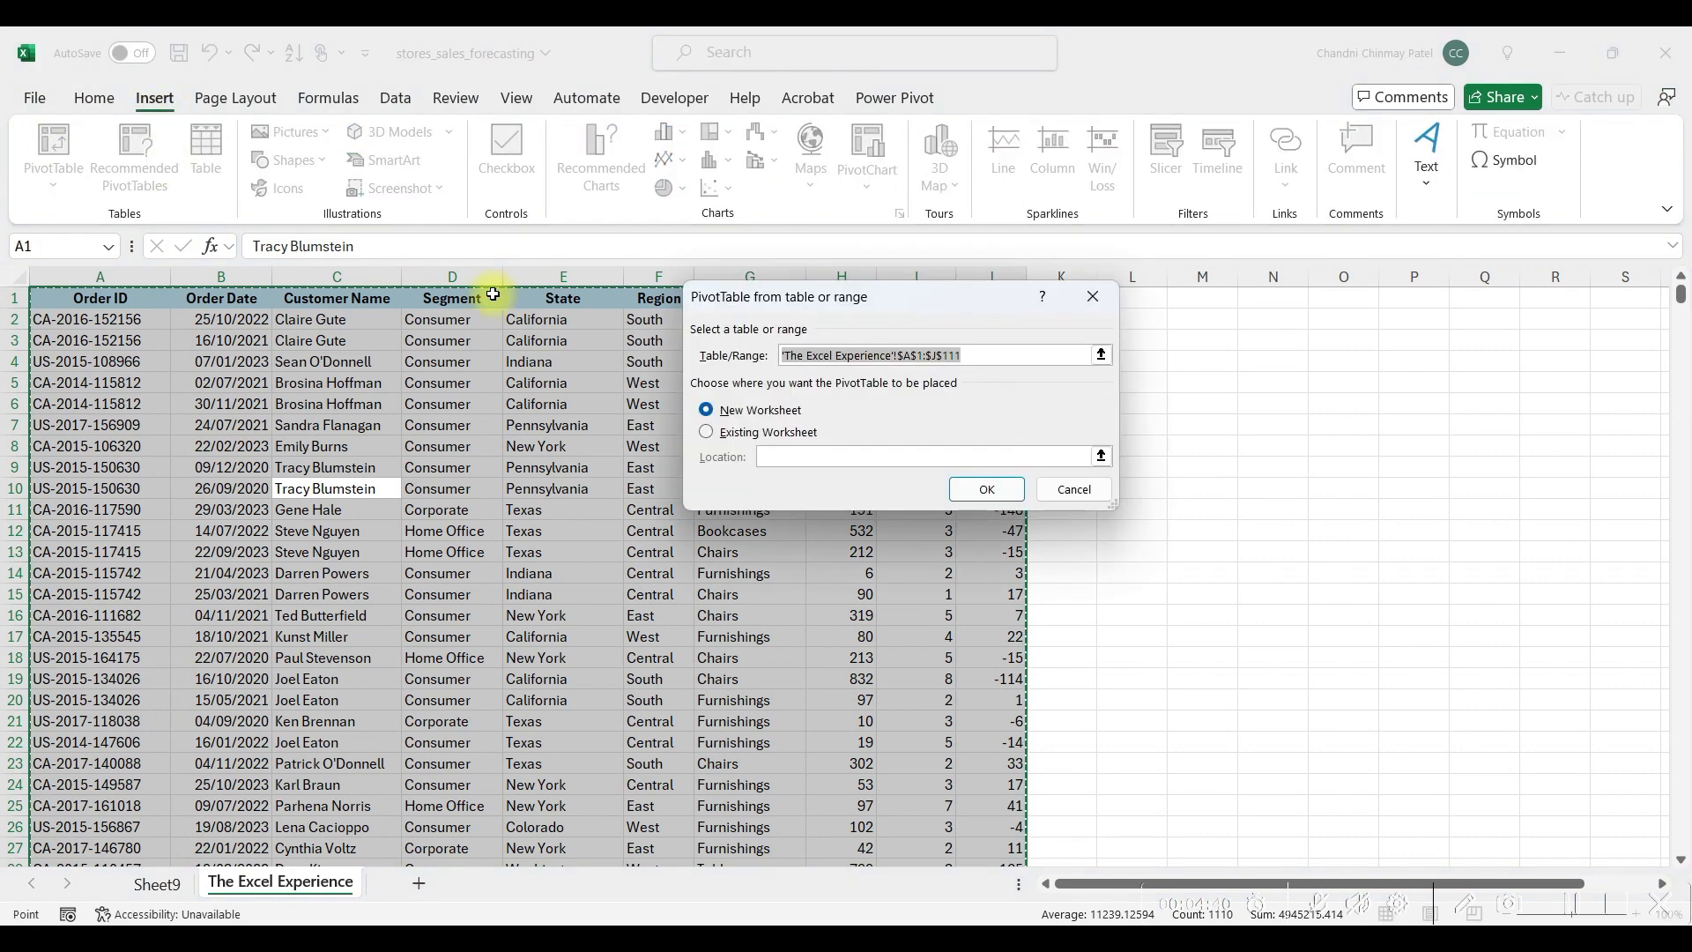
{"action": "left_click", "coordinate": [737, 432]}
{"action": "left_click", "coordinate": [157, 884]}
{"action": "left_click", "coordinate": [490, 373]}
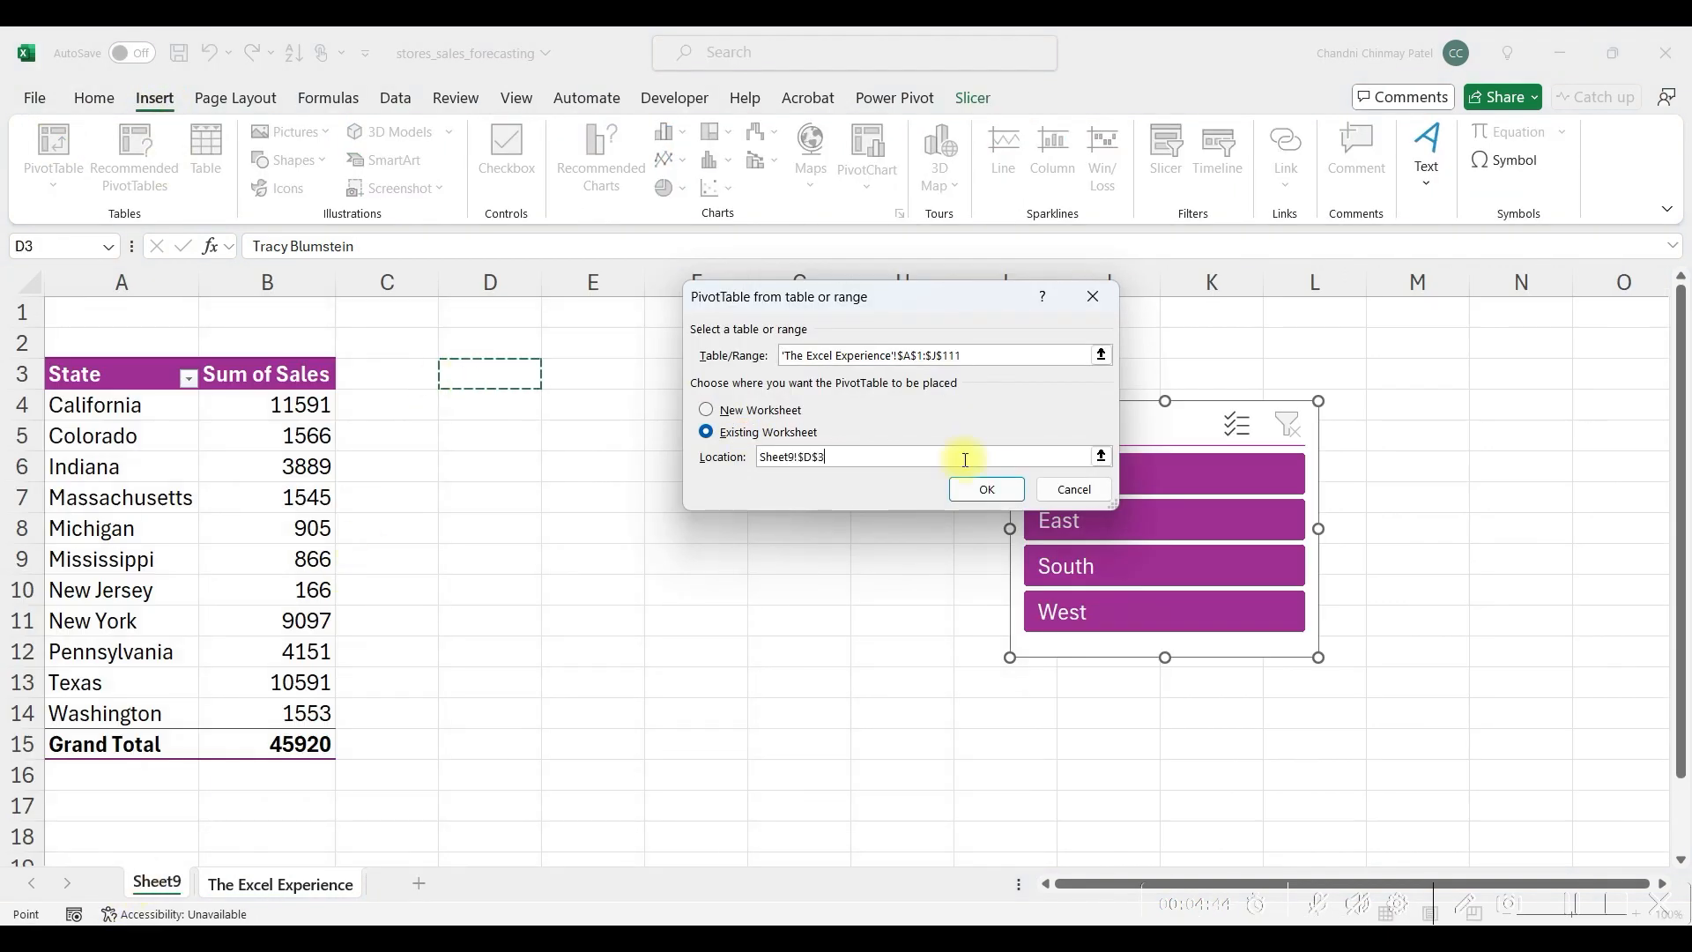
{"action": "left_click", "coordinate": [987, 489]}
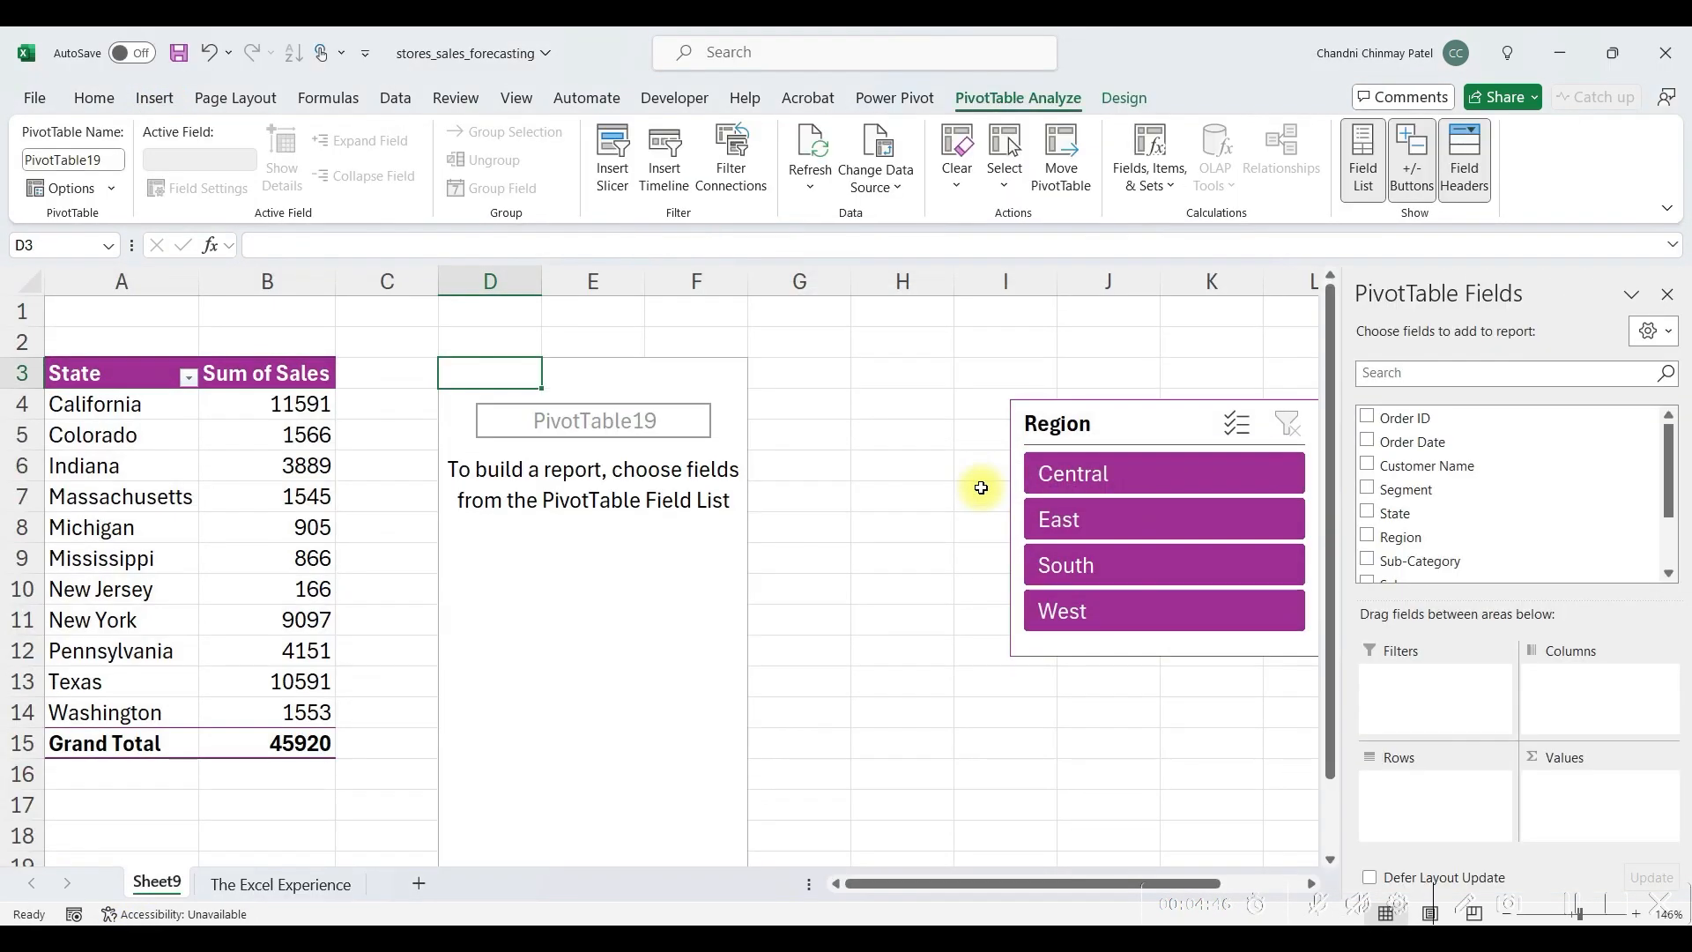
- Add Sub-Category as rows and Sales as values to the new PivotTable, and show it in tabular form
{"action": "left_click", "coordinate": [1409, 560]}
{"action": "scroll", "coordinate": [1394, 492], "scroll_direction": "down", "scroll_amount": 1}
{"action": "left_click", "coordinate": [1386, 500]}
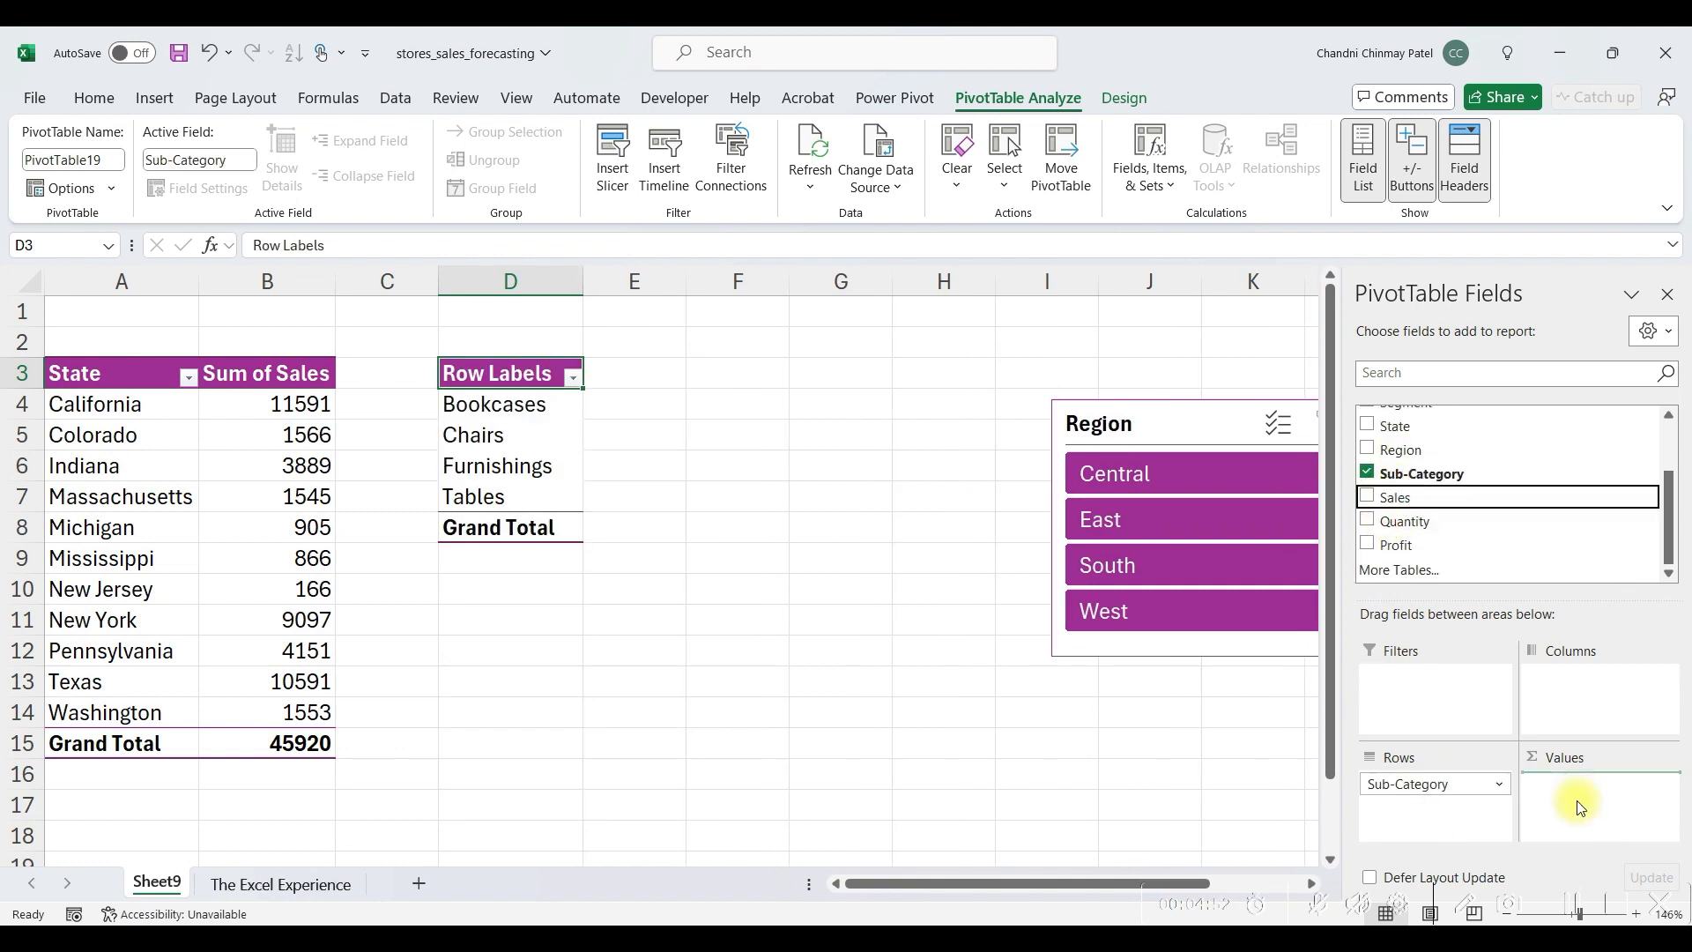
{"action": "left_click", "coordinate": [1124, 98]}
{"action": "left_click", "coordinate": [174, 169]}
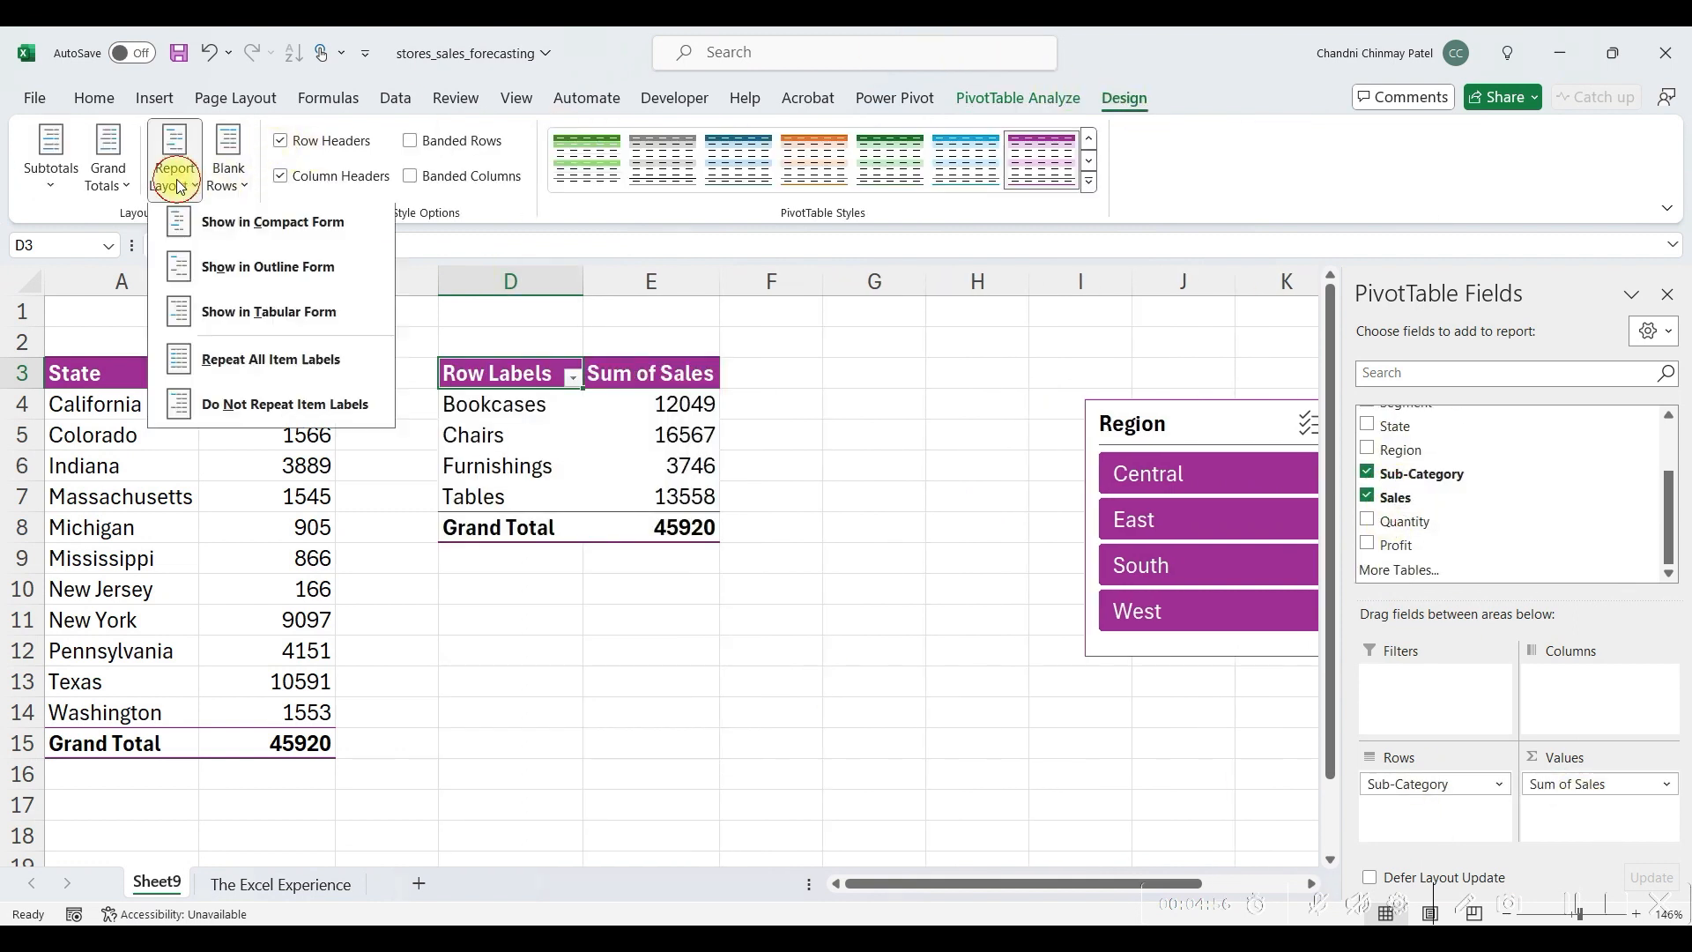
{"action": "left_click", "coordinate": [194, 317]}
- Move the Region slicer beside the Sub-Category PivotTable, at about columns G to I, and filter it to East
{"action": "left_click_drag", "start_coordinate": [1120, 491], "coordinate": [987, 381]}
{"action": "left_click", "coordinate": [891, 481]}
- Connect the Region slicer to PivotTable19 as well through its report connections
{"action": "right_click", "coordinate": [895, 491]}
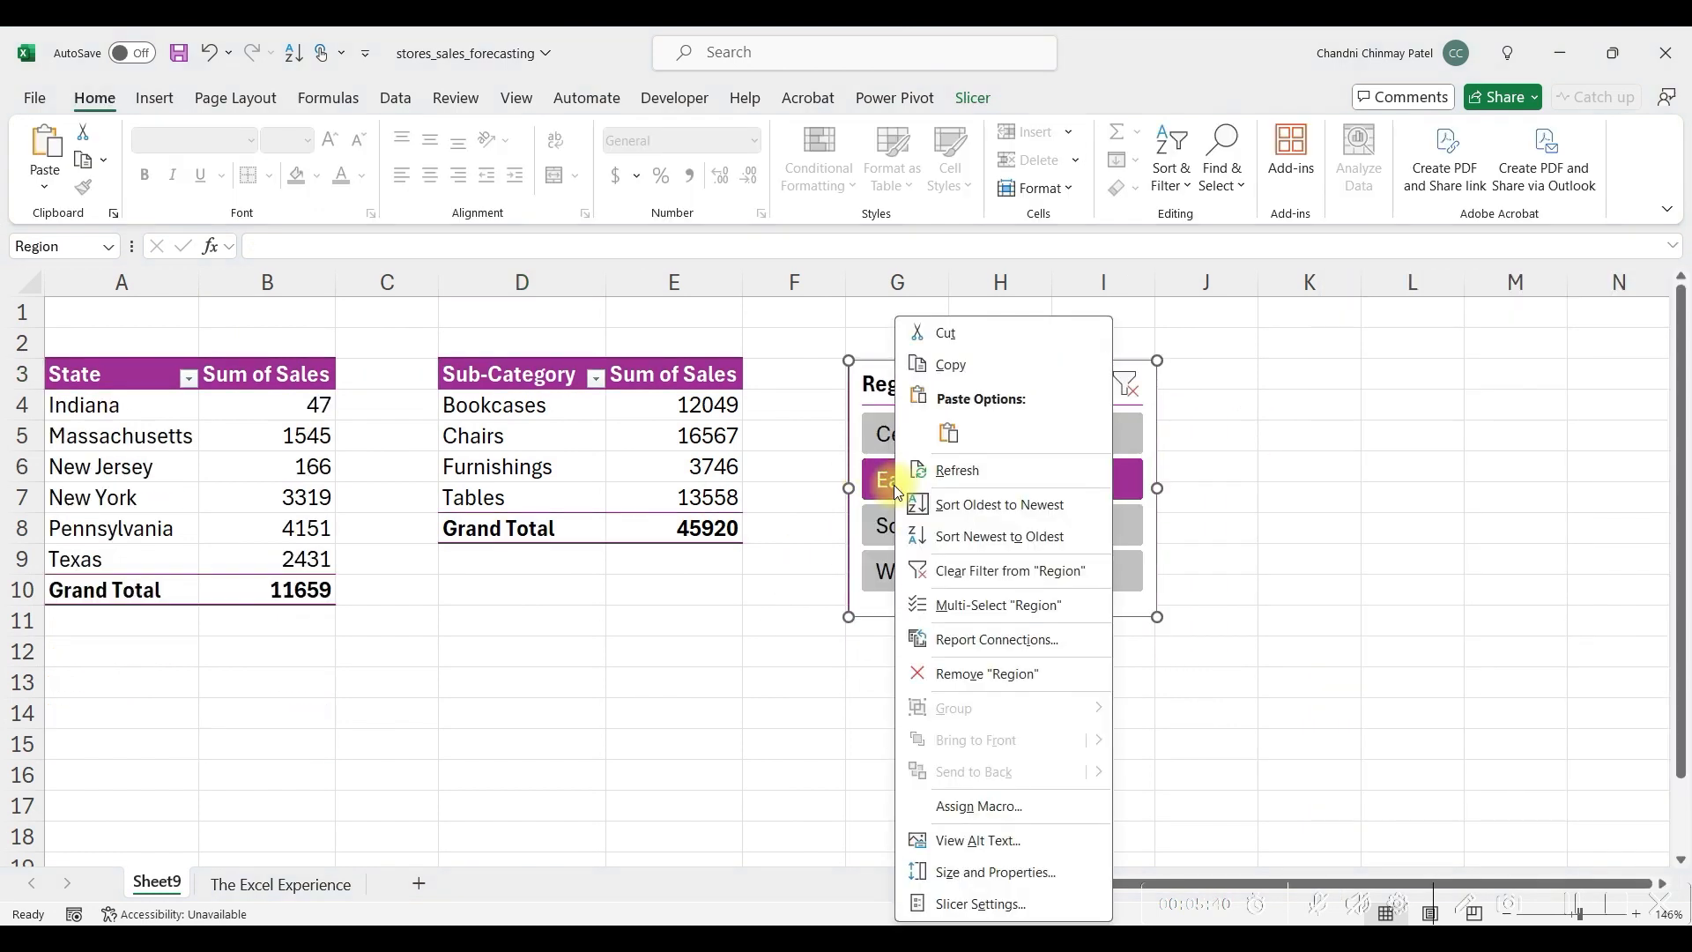
{"action": "left_click", "coordinate": [924, 638]}
{"action": "left_click", "coordinate": [756, 680]}
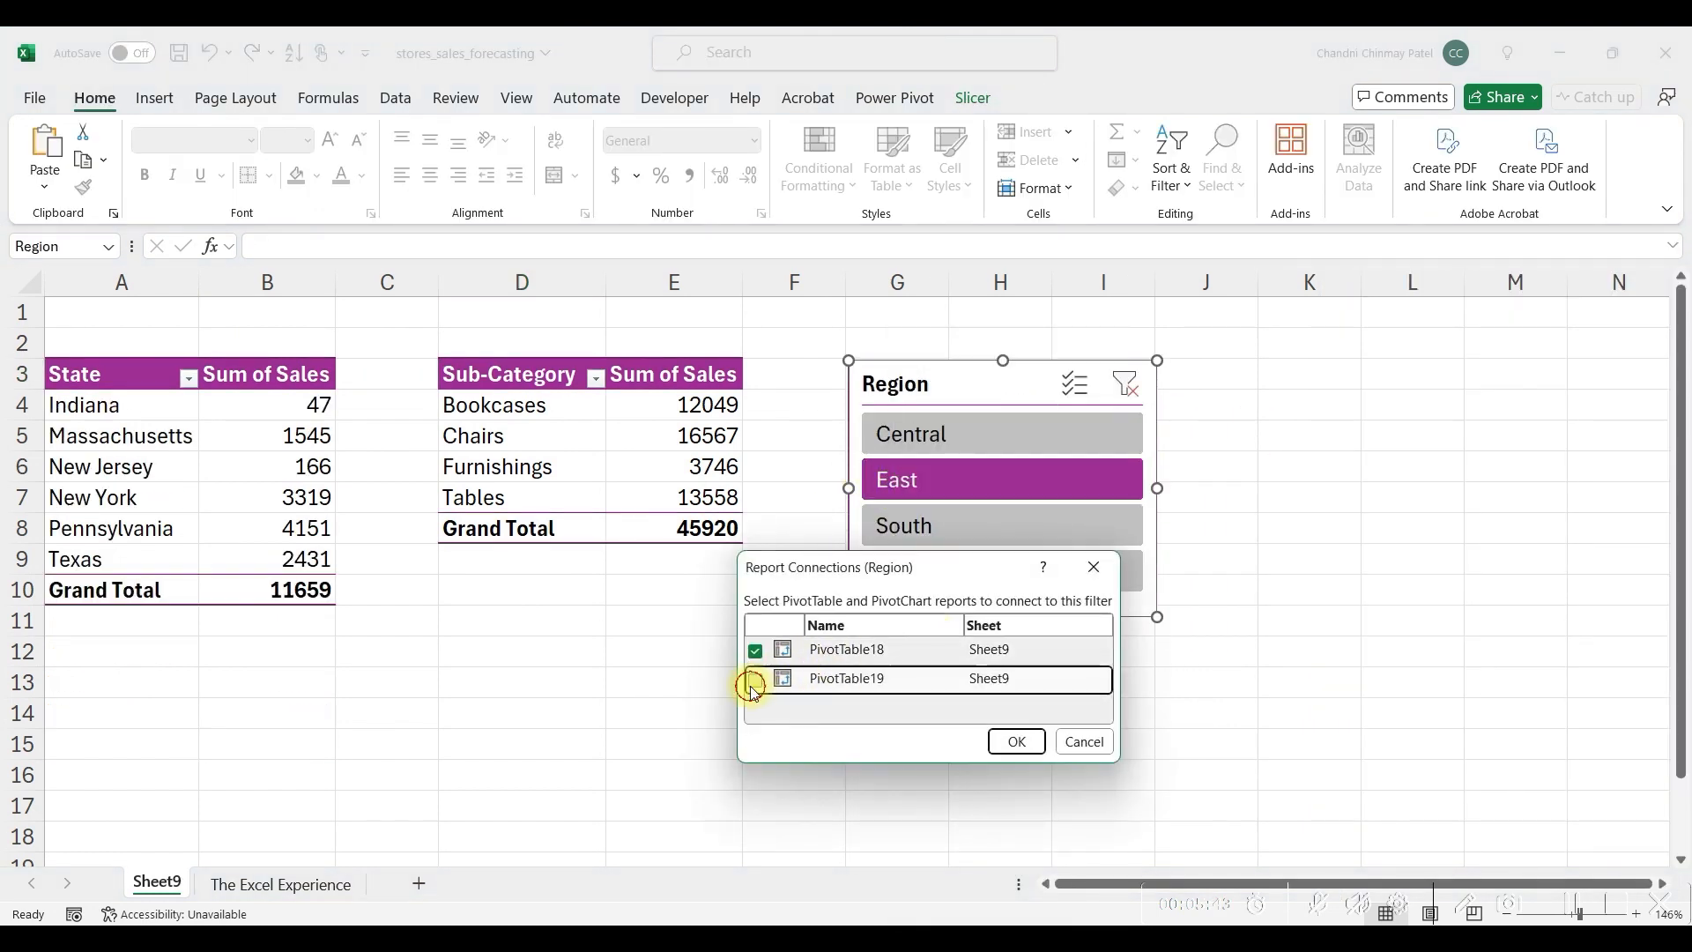
{"action": "left_click", "coordinate": [1018, 744]}
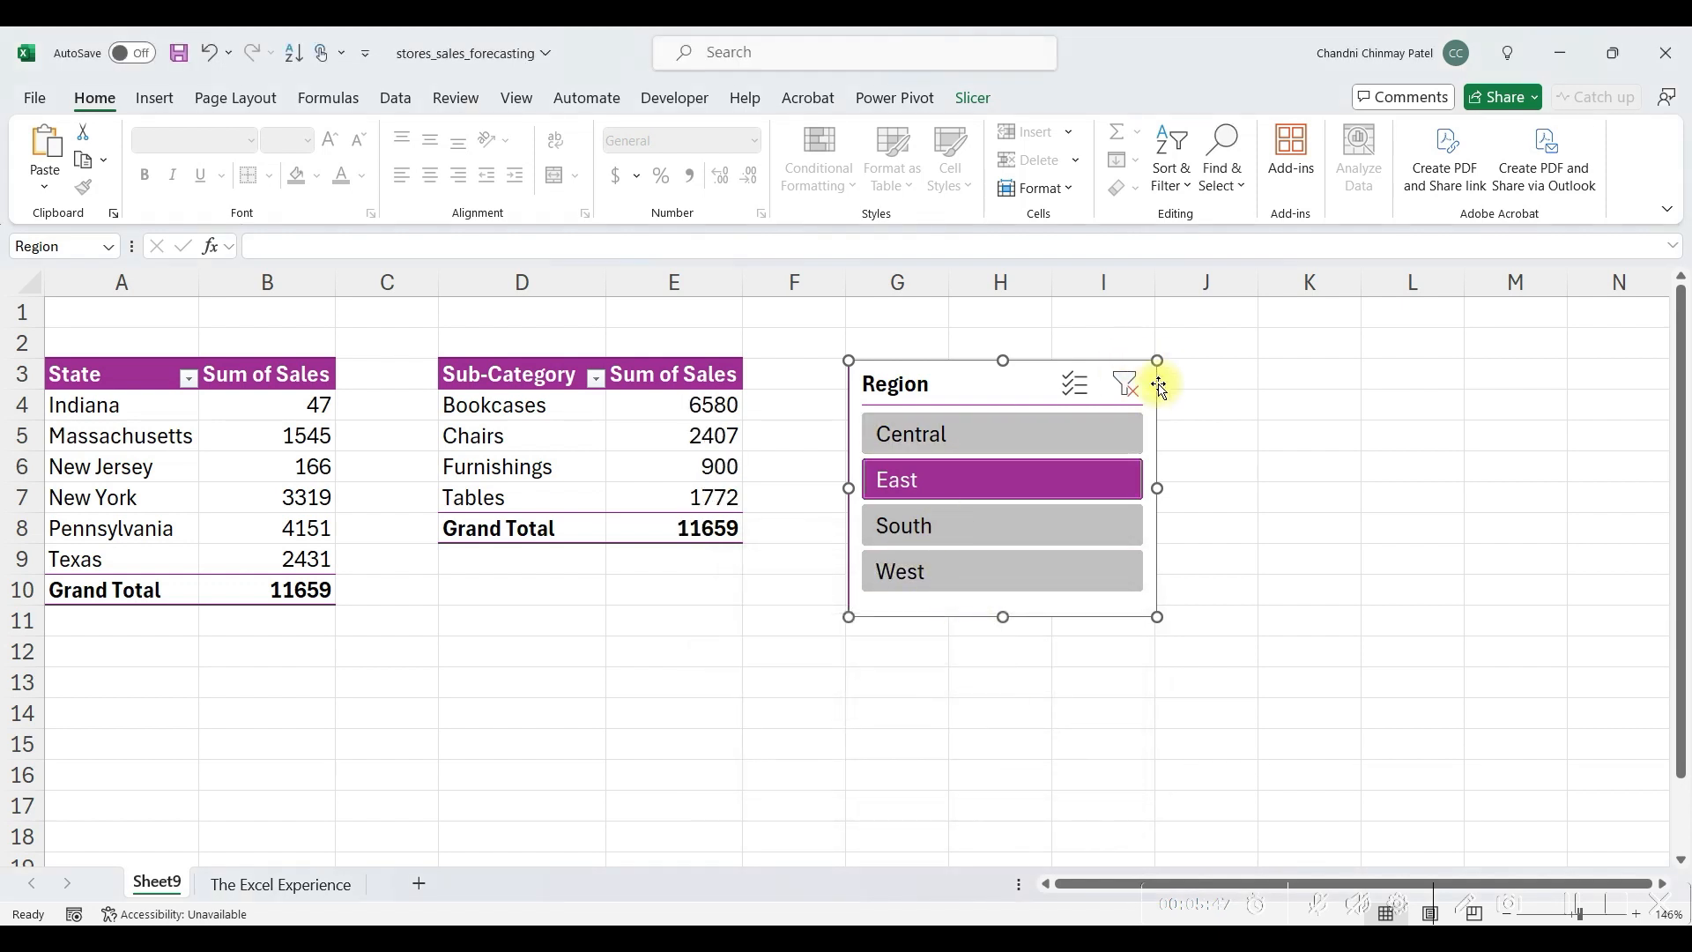
- Clear the Region filter and filter both PivotTables by South, Central and East in turn, ending on East
{"action": "left_click", "coordinate": [1126, 385]}
{"action": "left_click", "coordinate": [955, 527]}
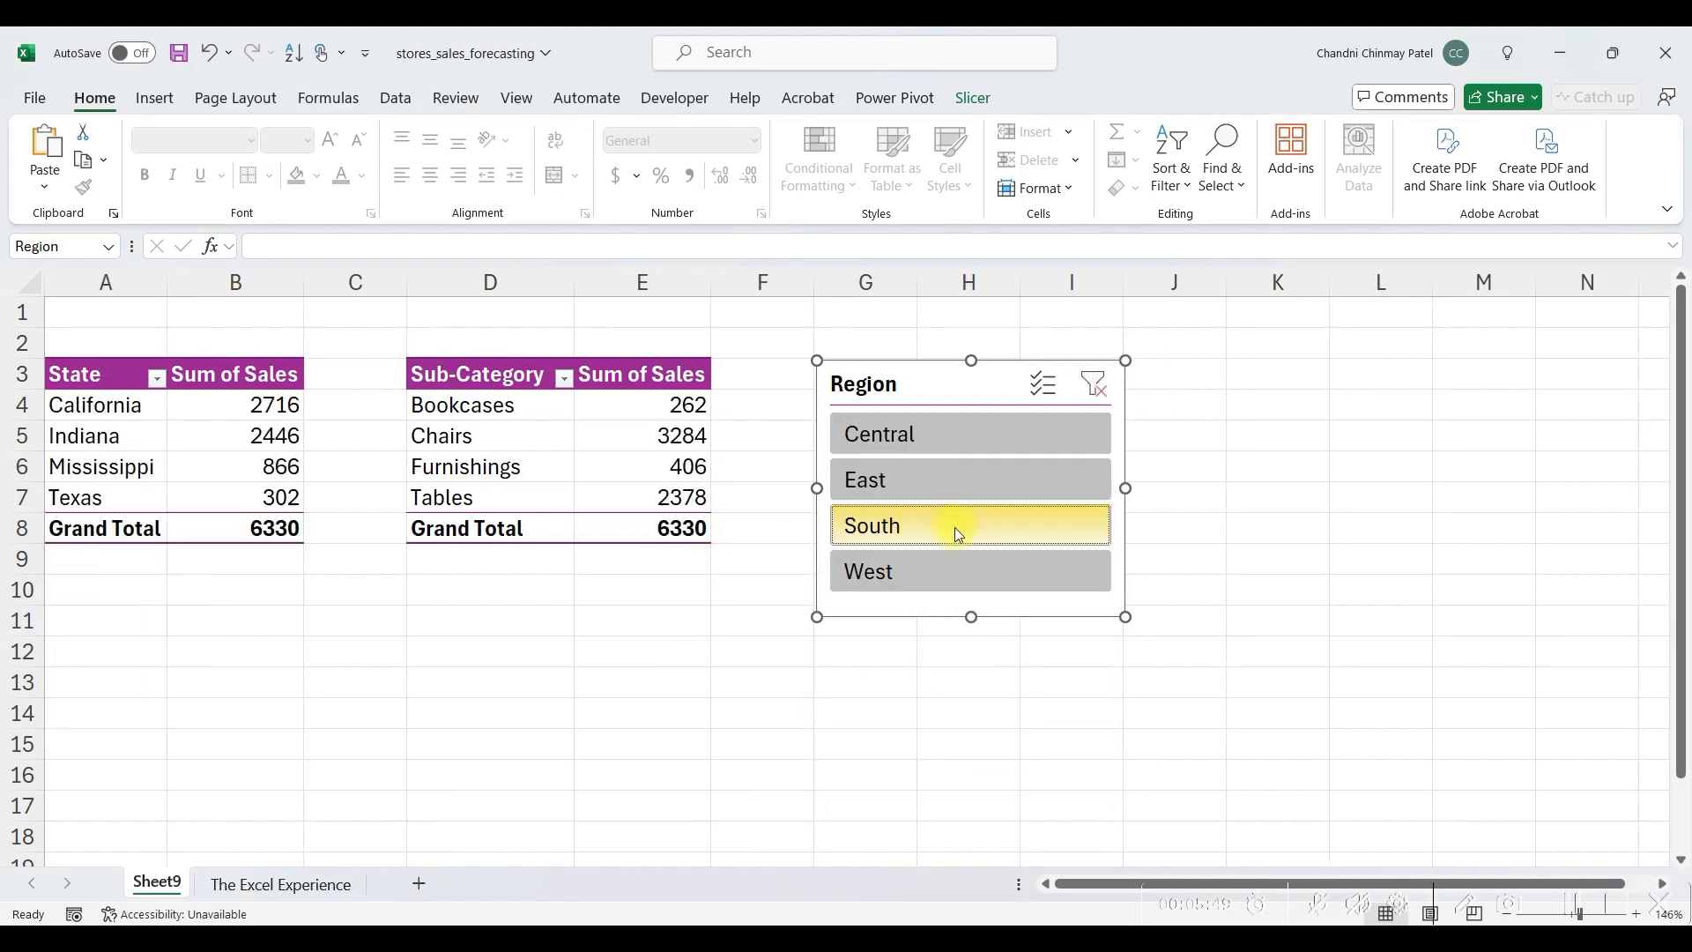
{"action": "left_click", "coordinate": [971, 441]}
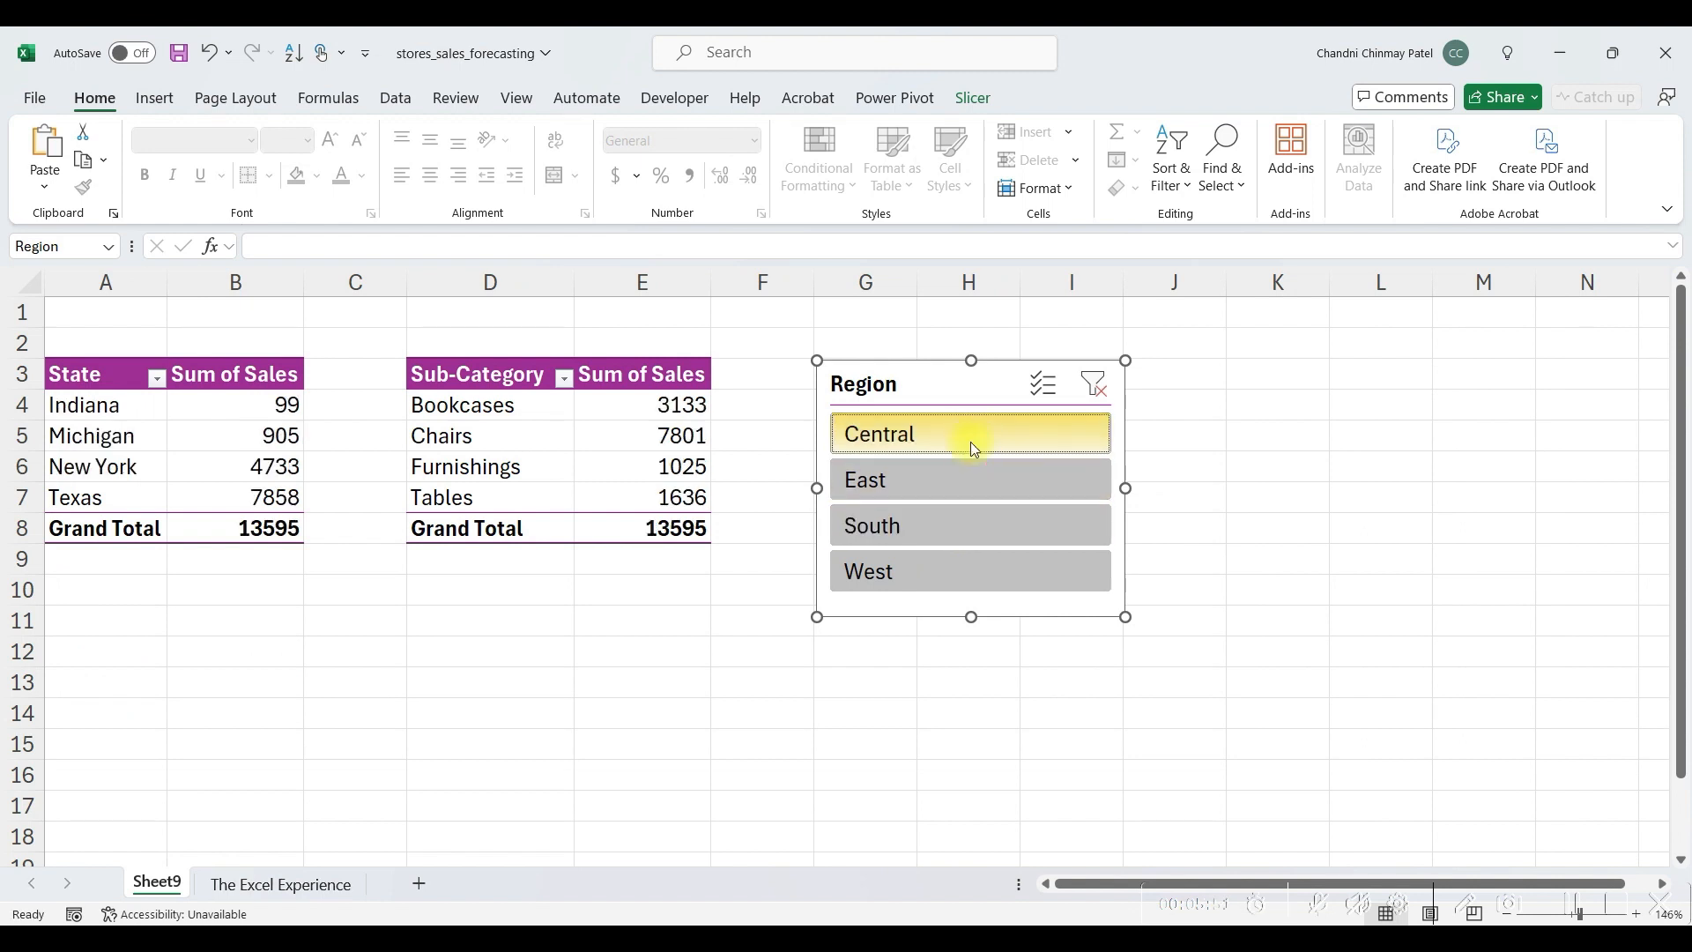
{"action": "left_click", "coordinate": [964, 490]}
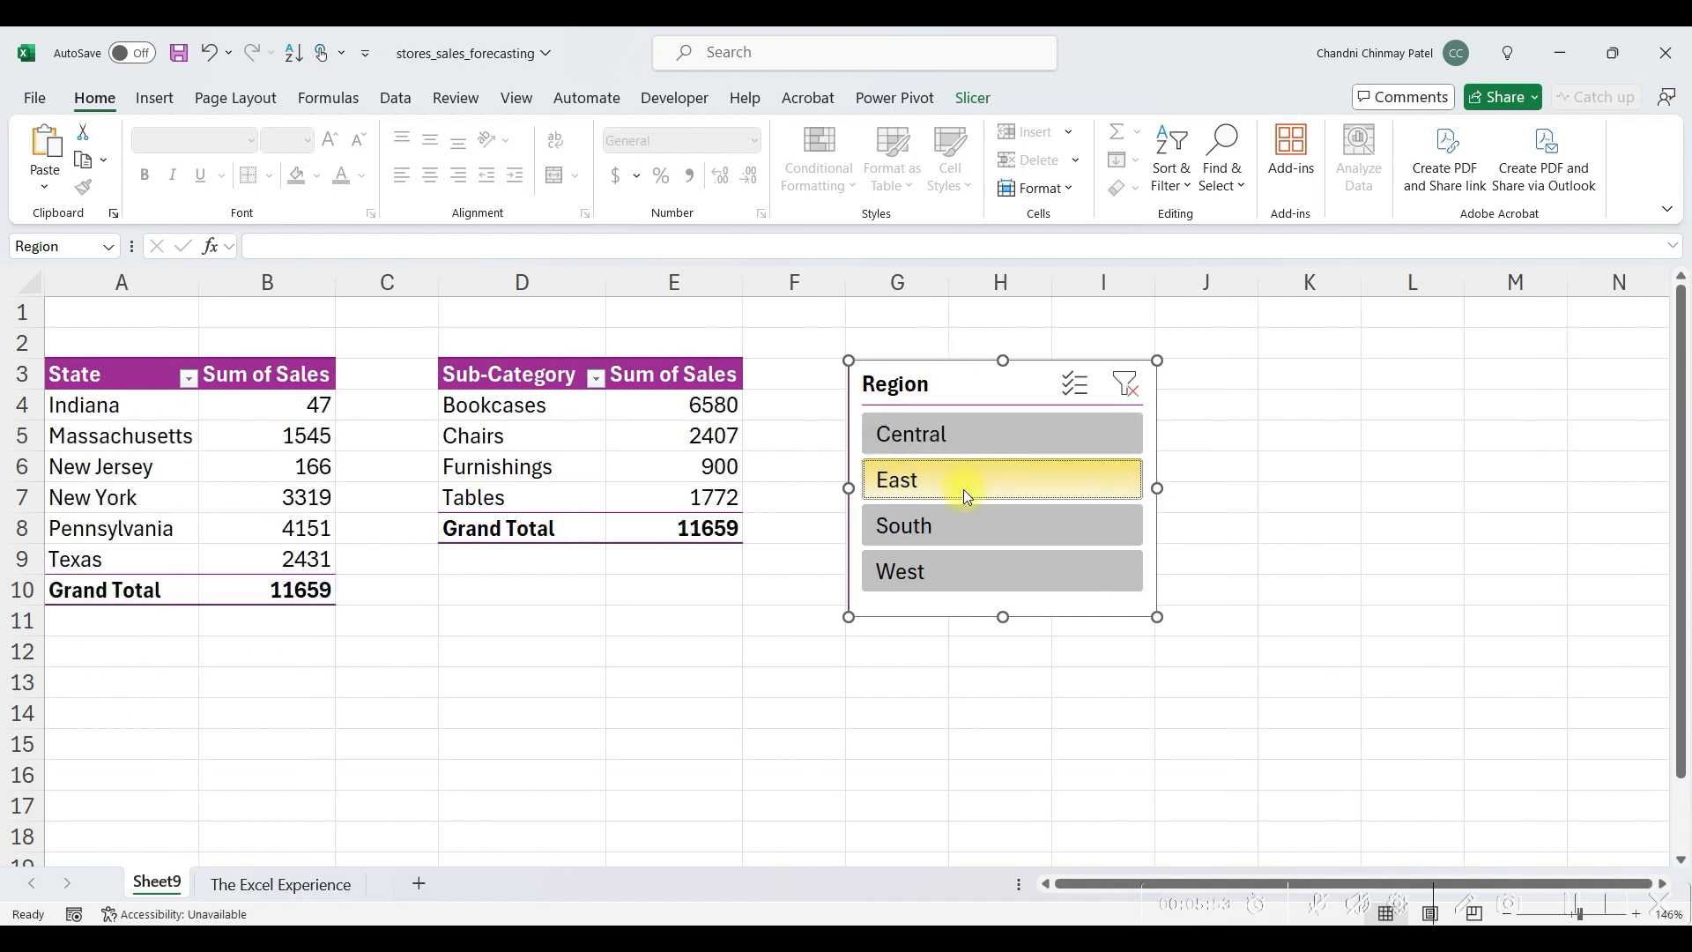